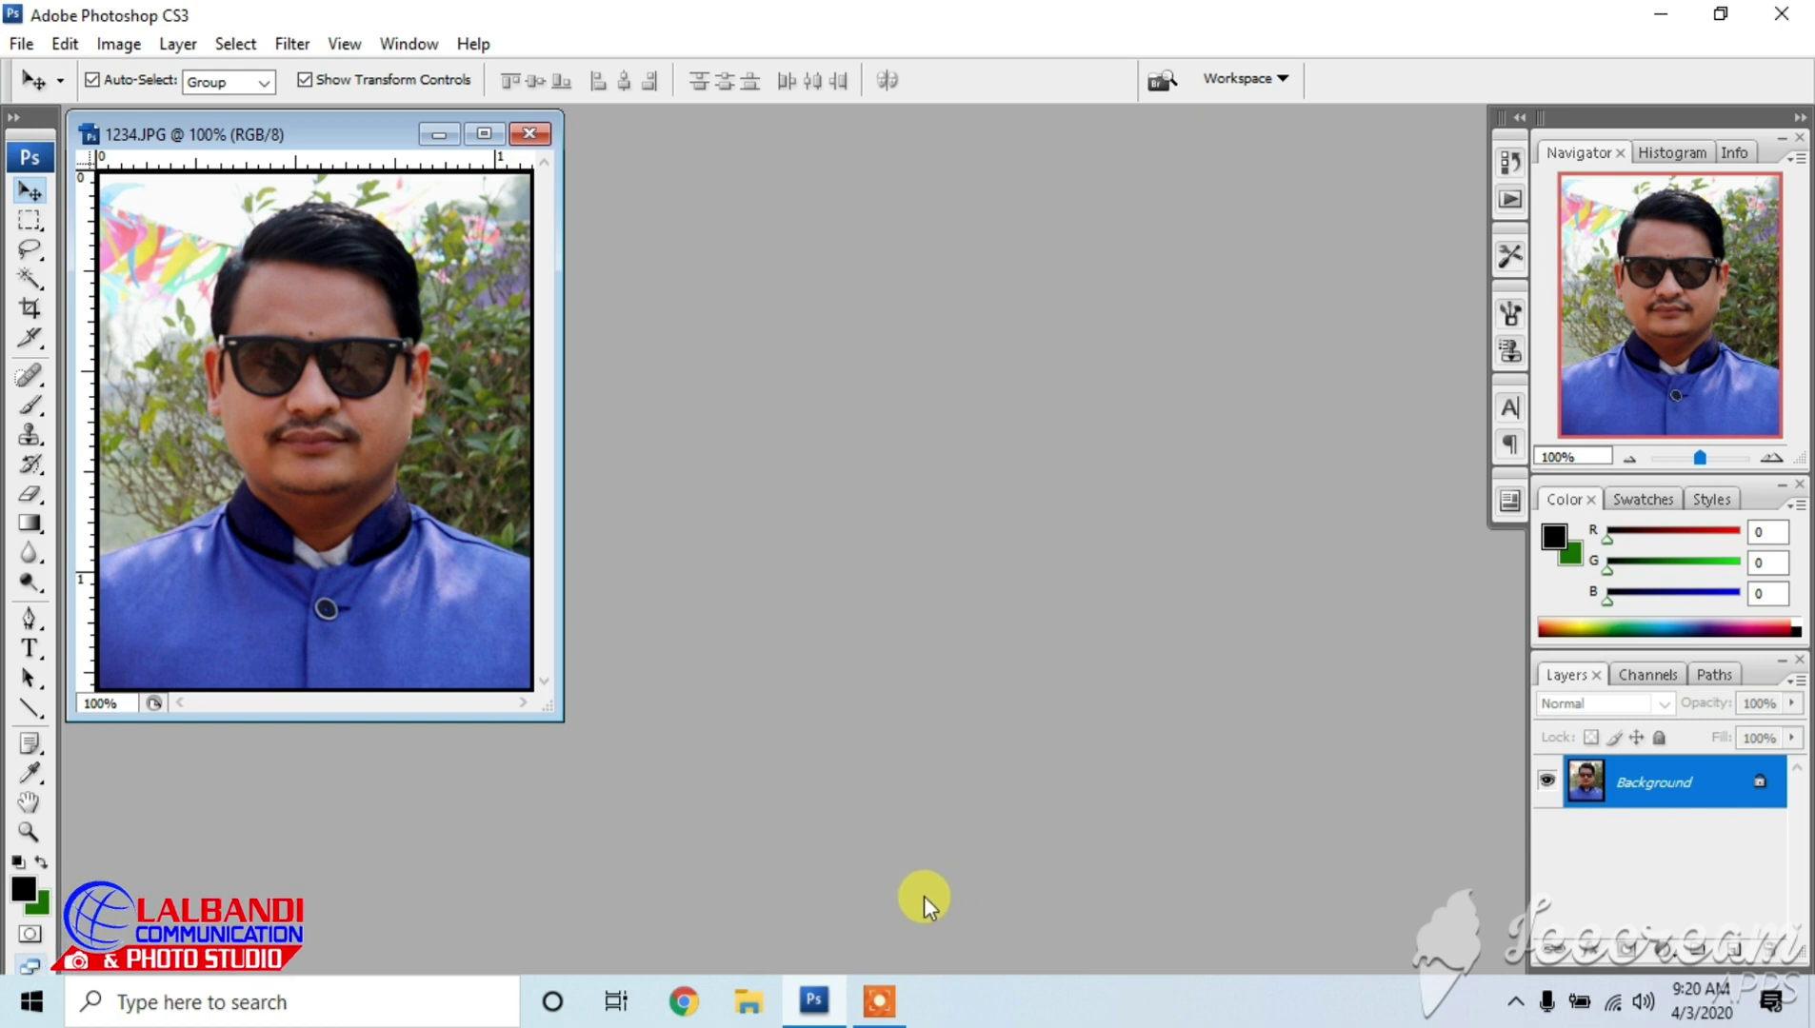
Enlarge the 1234.JPG window around the photo and activate the Crop tool set to 1.1 by 1.3 in at 300 pixels/inch.
left_click_drag(187, 143, 243, 164)
left_click_drag(606, 731, 638, 800)
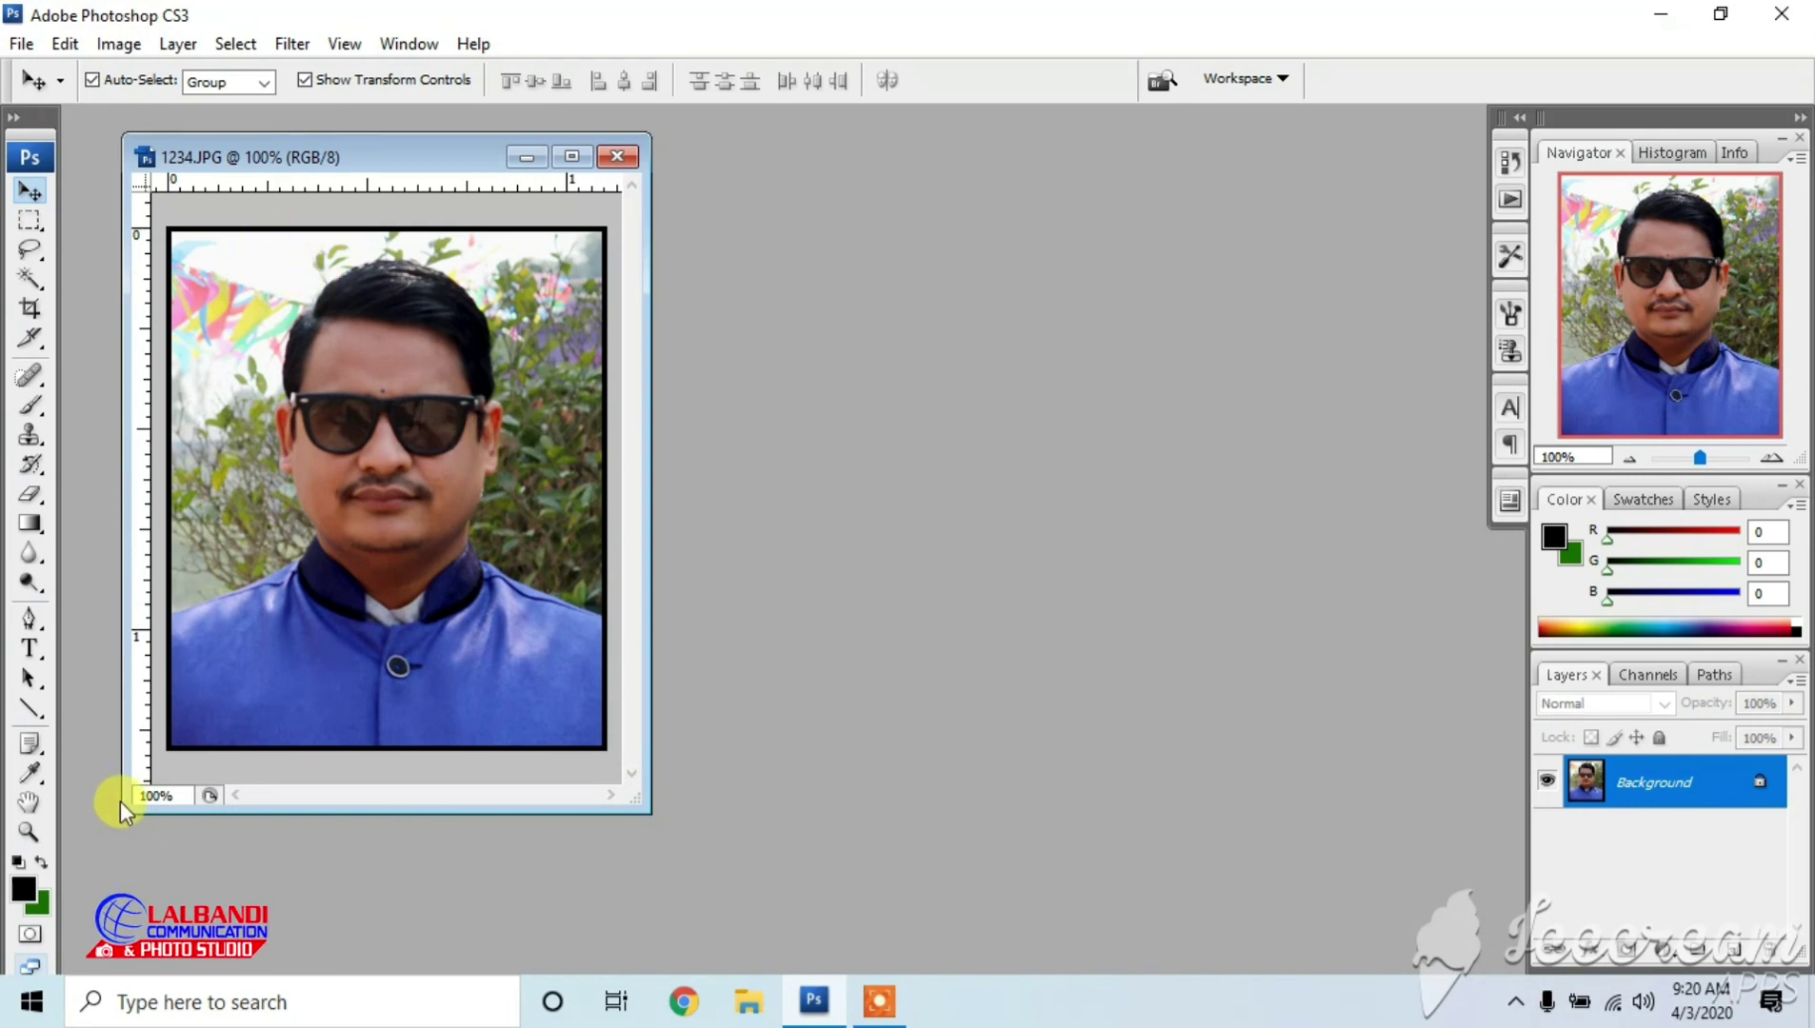
left_click_drag(130, 811, 111, 857)
left_click(30, 314)
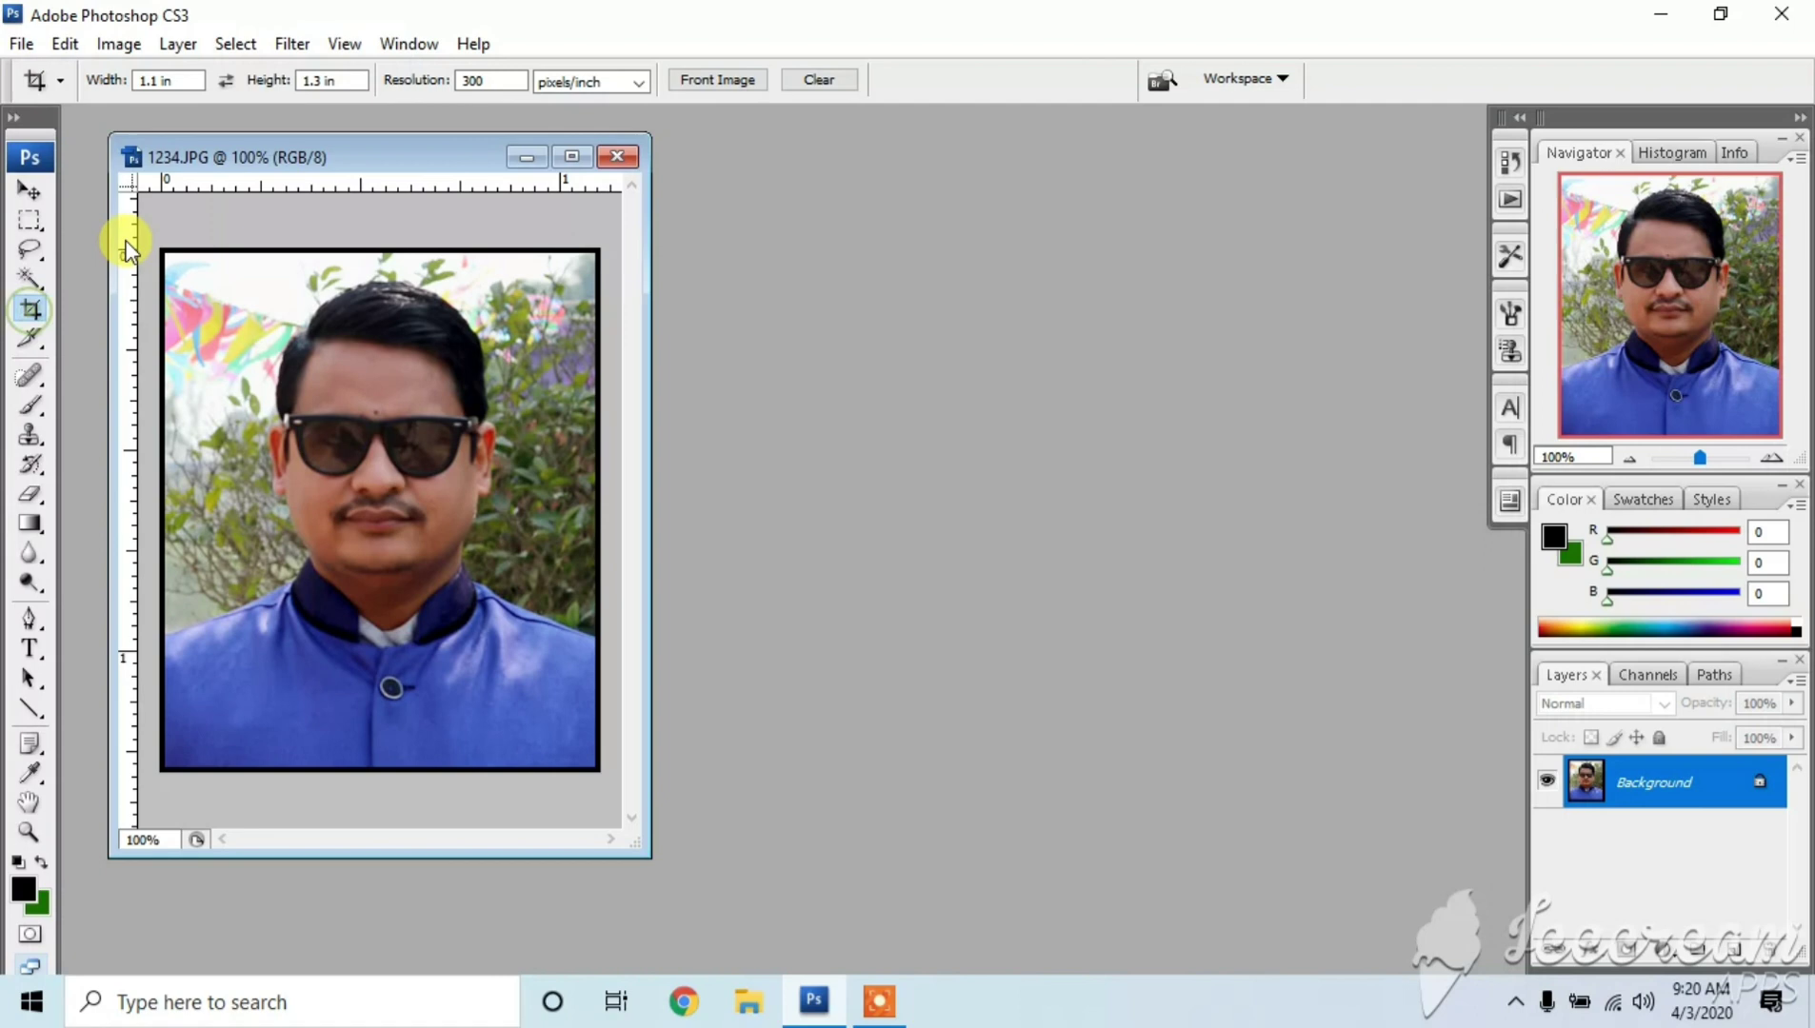
left_click(28, 222)
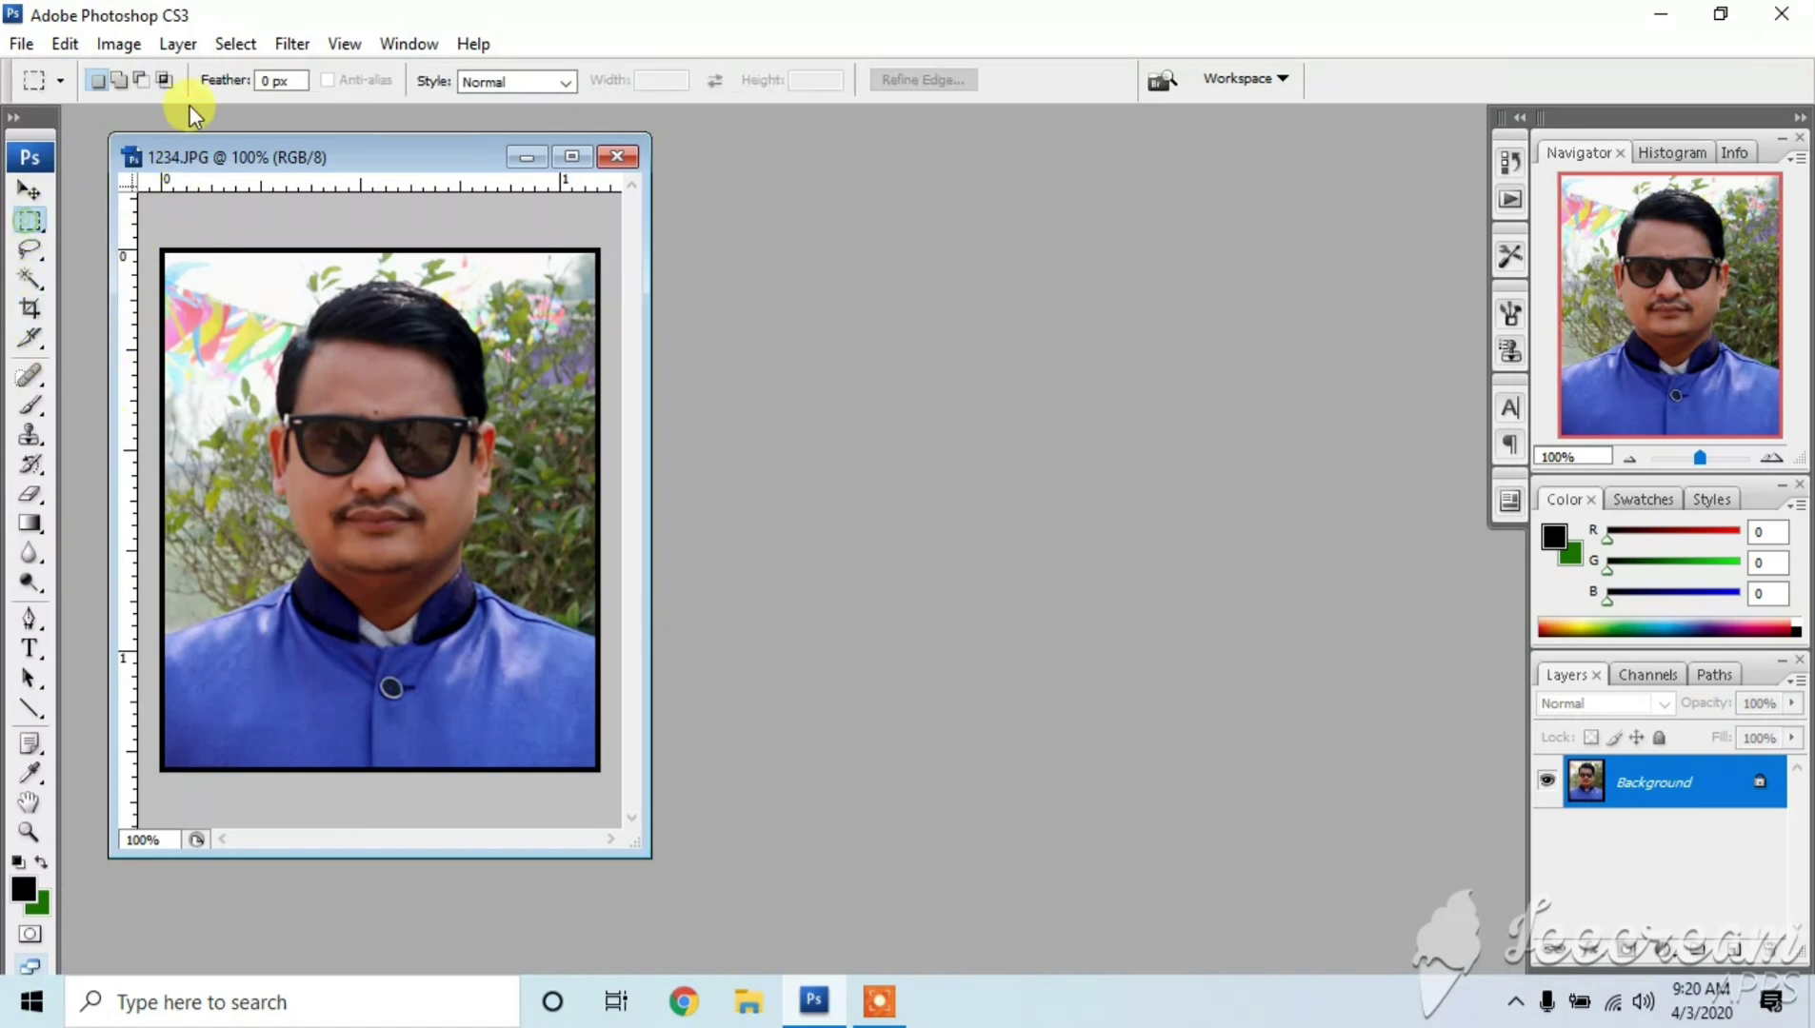
left_click(30, 313)
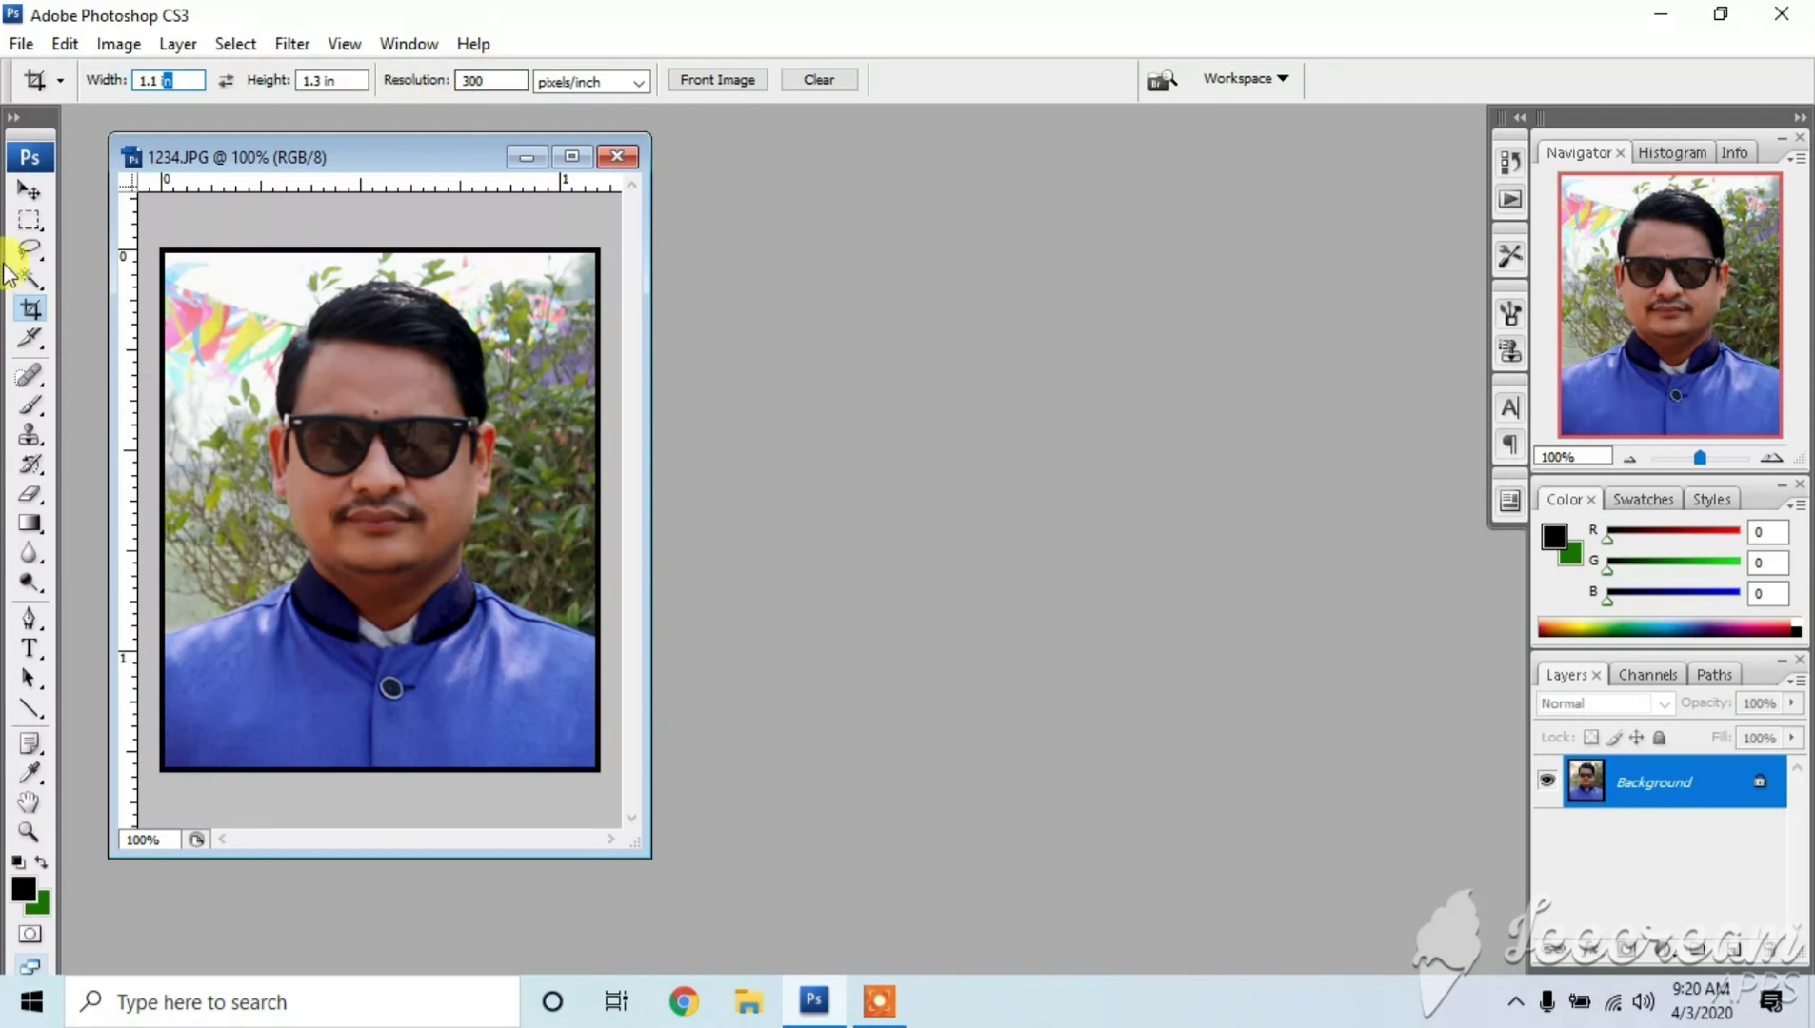
Select the entire photo, apply a 3 px black stroke inside its edges, and deselect.
key("Return")
key("Return")
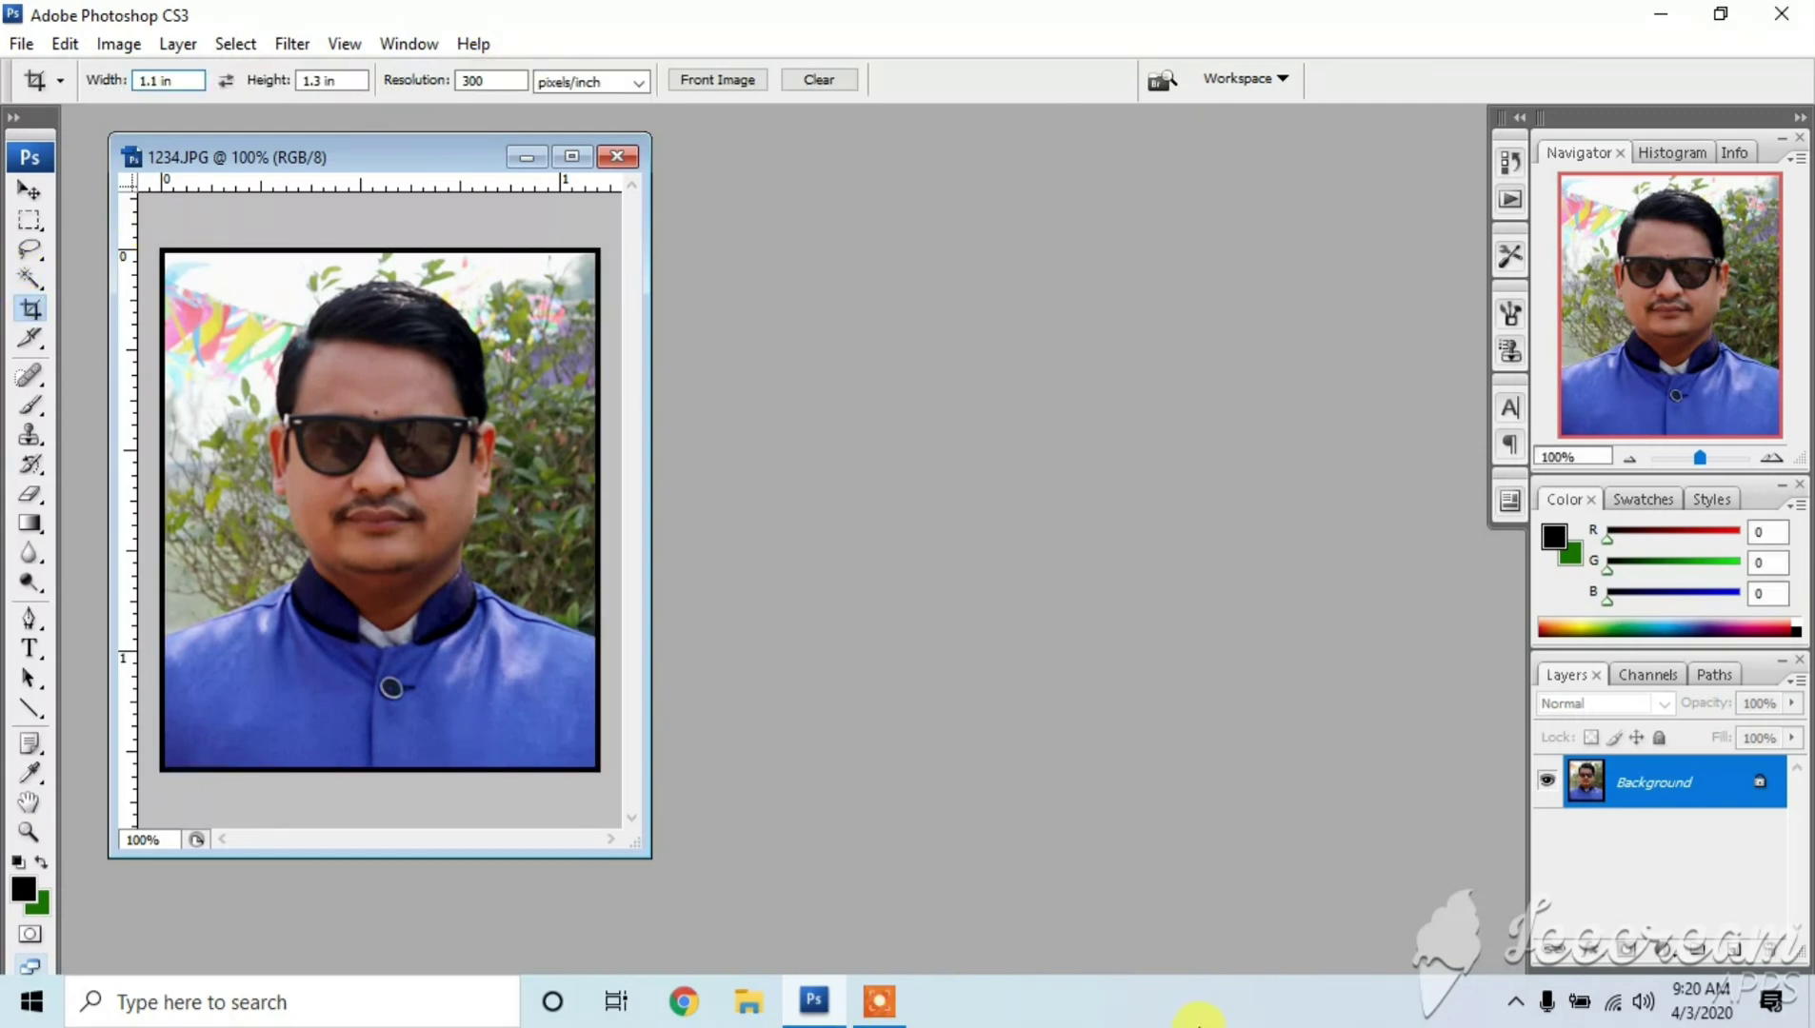
left_click(65, 44)
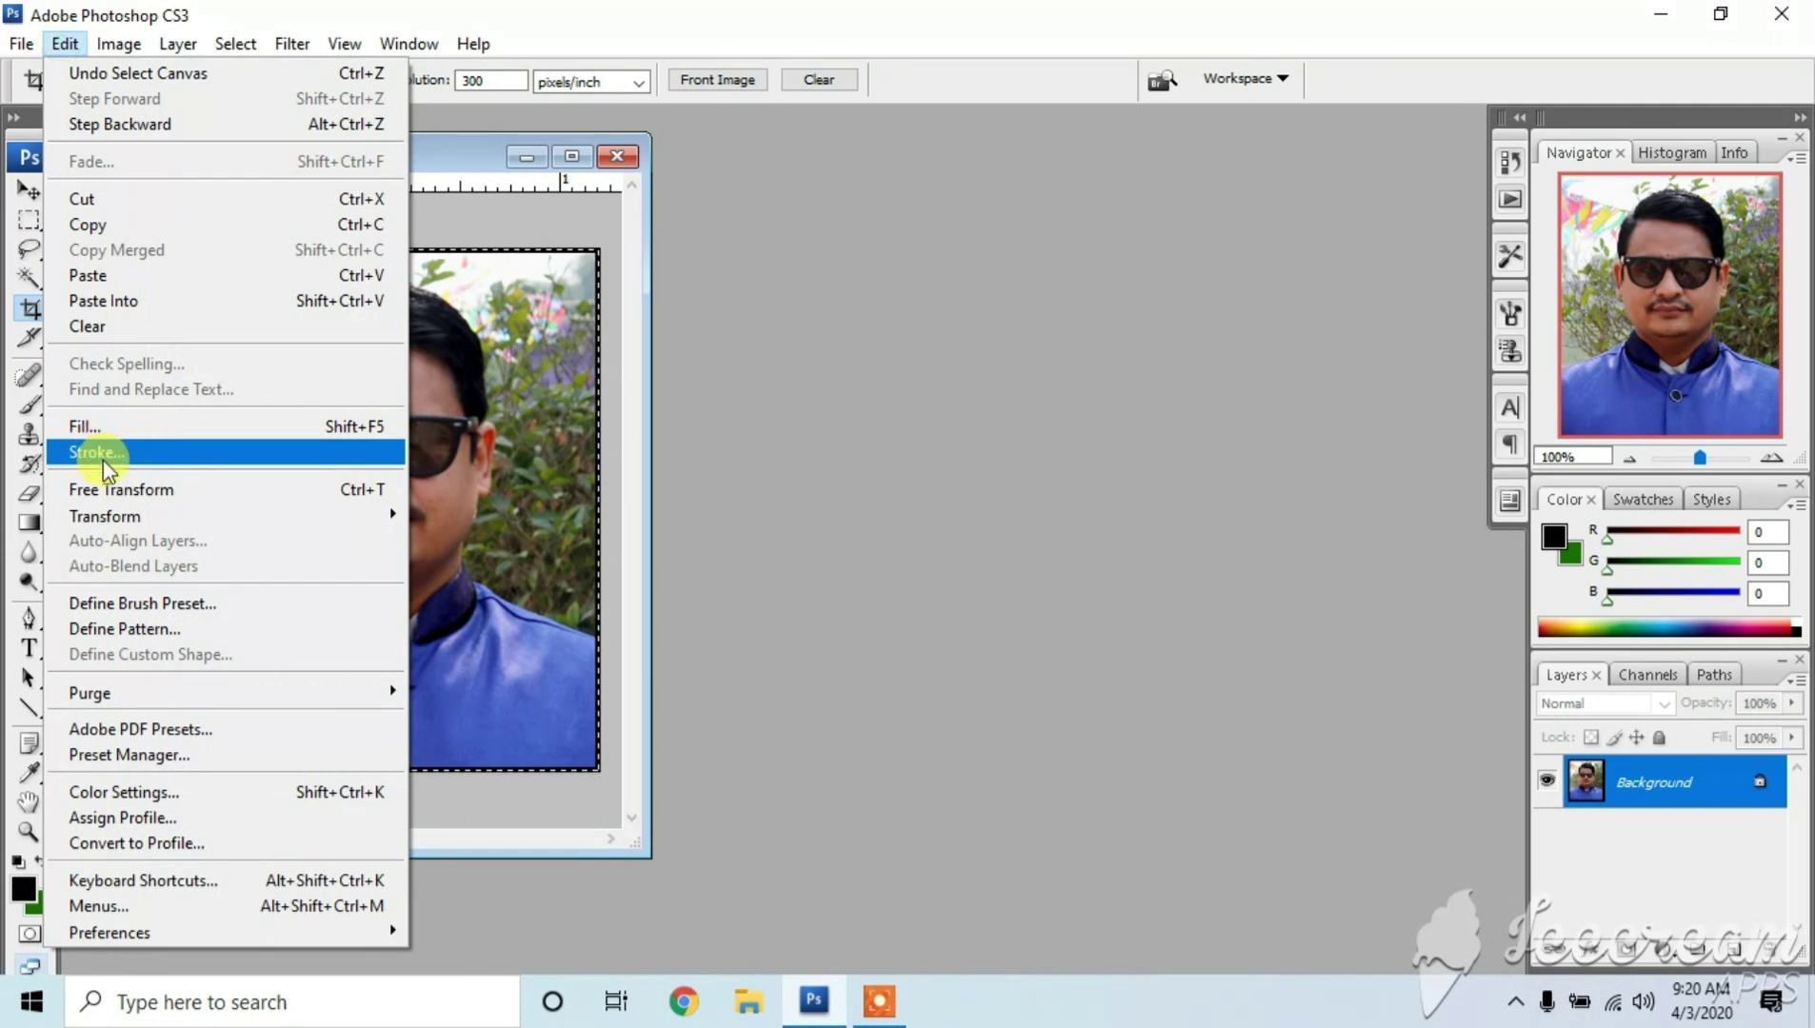
left_click(101, 454)
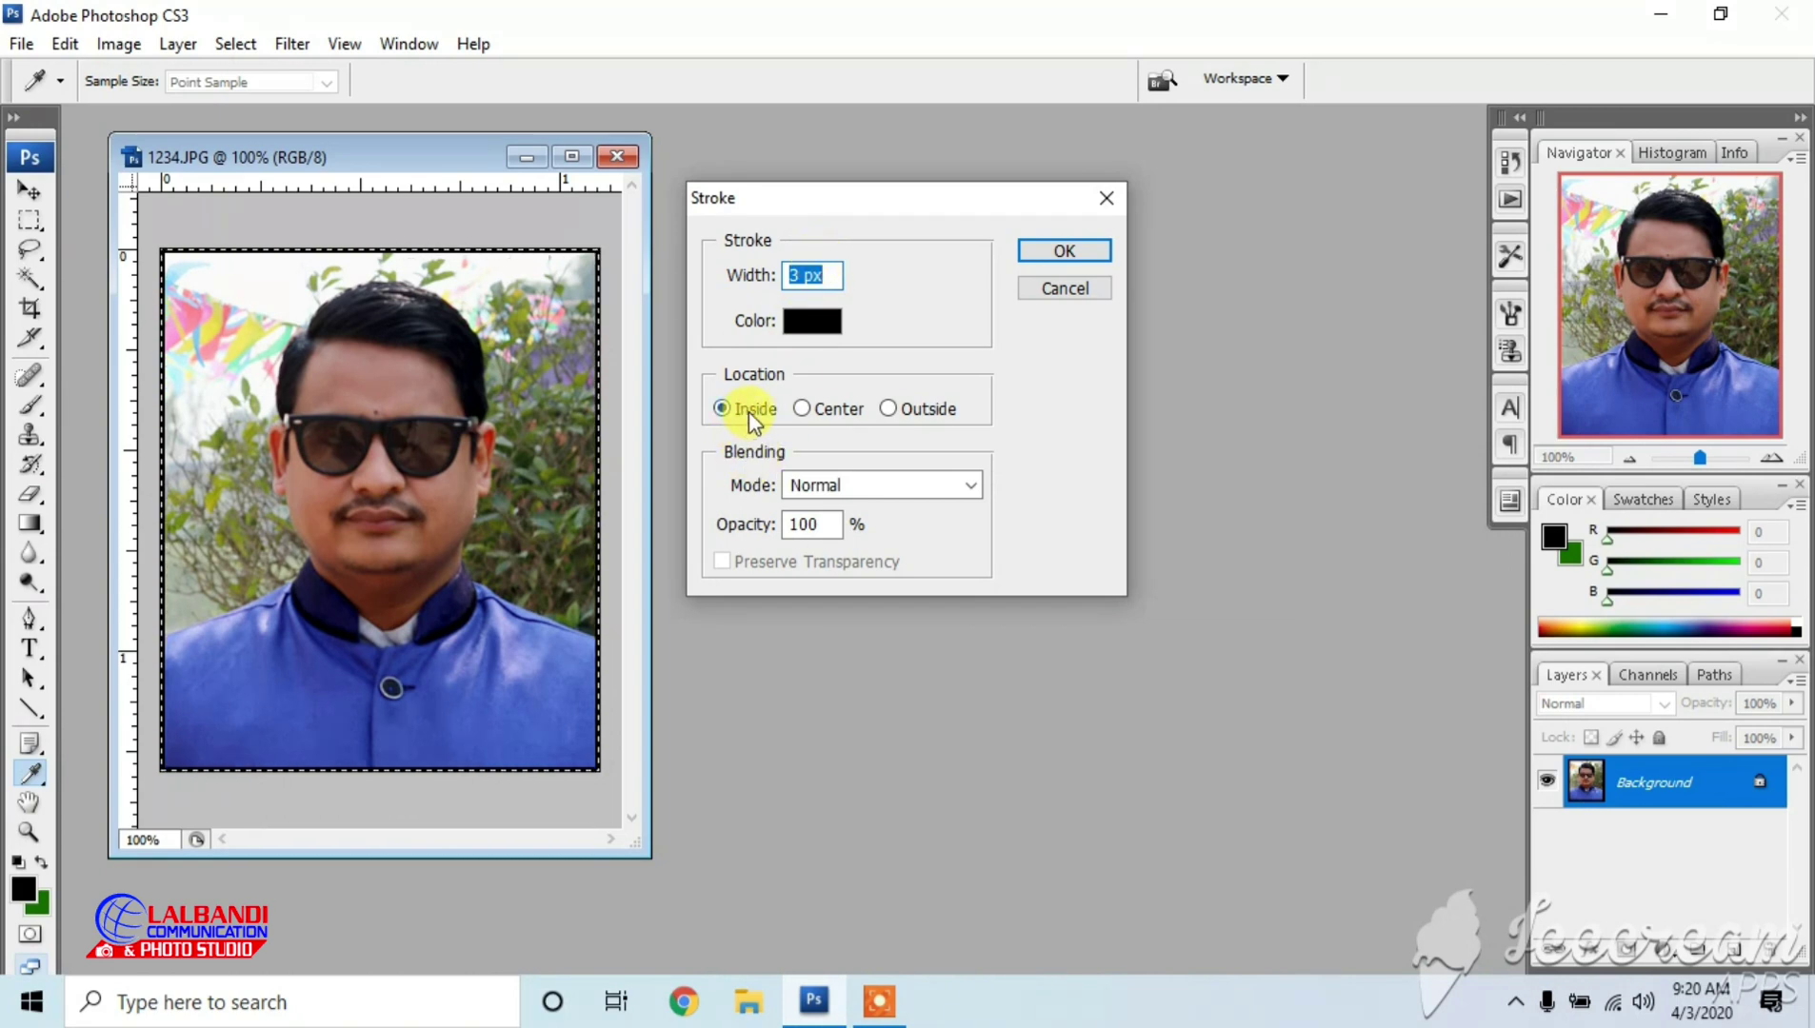
left_click(1065, 250)
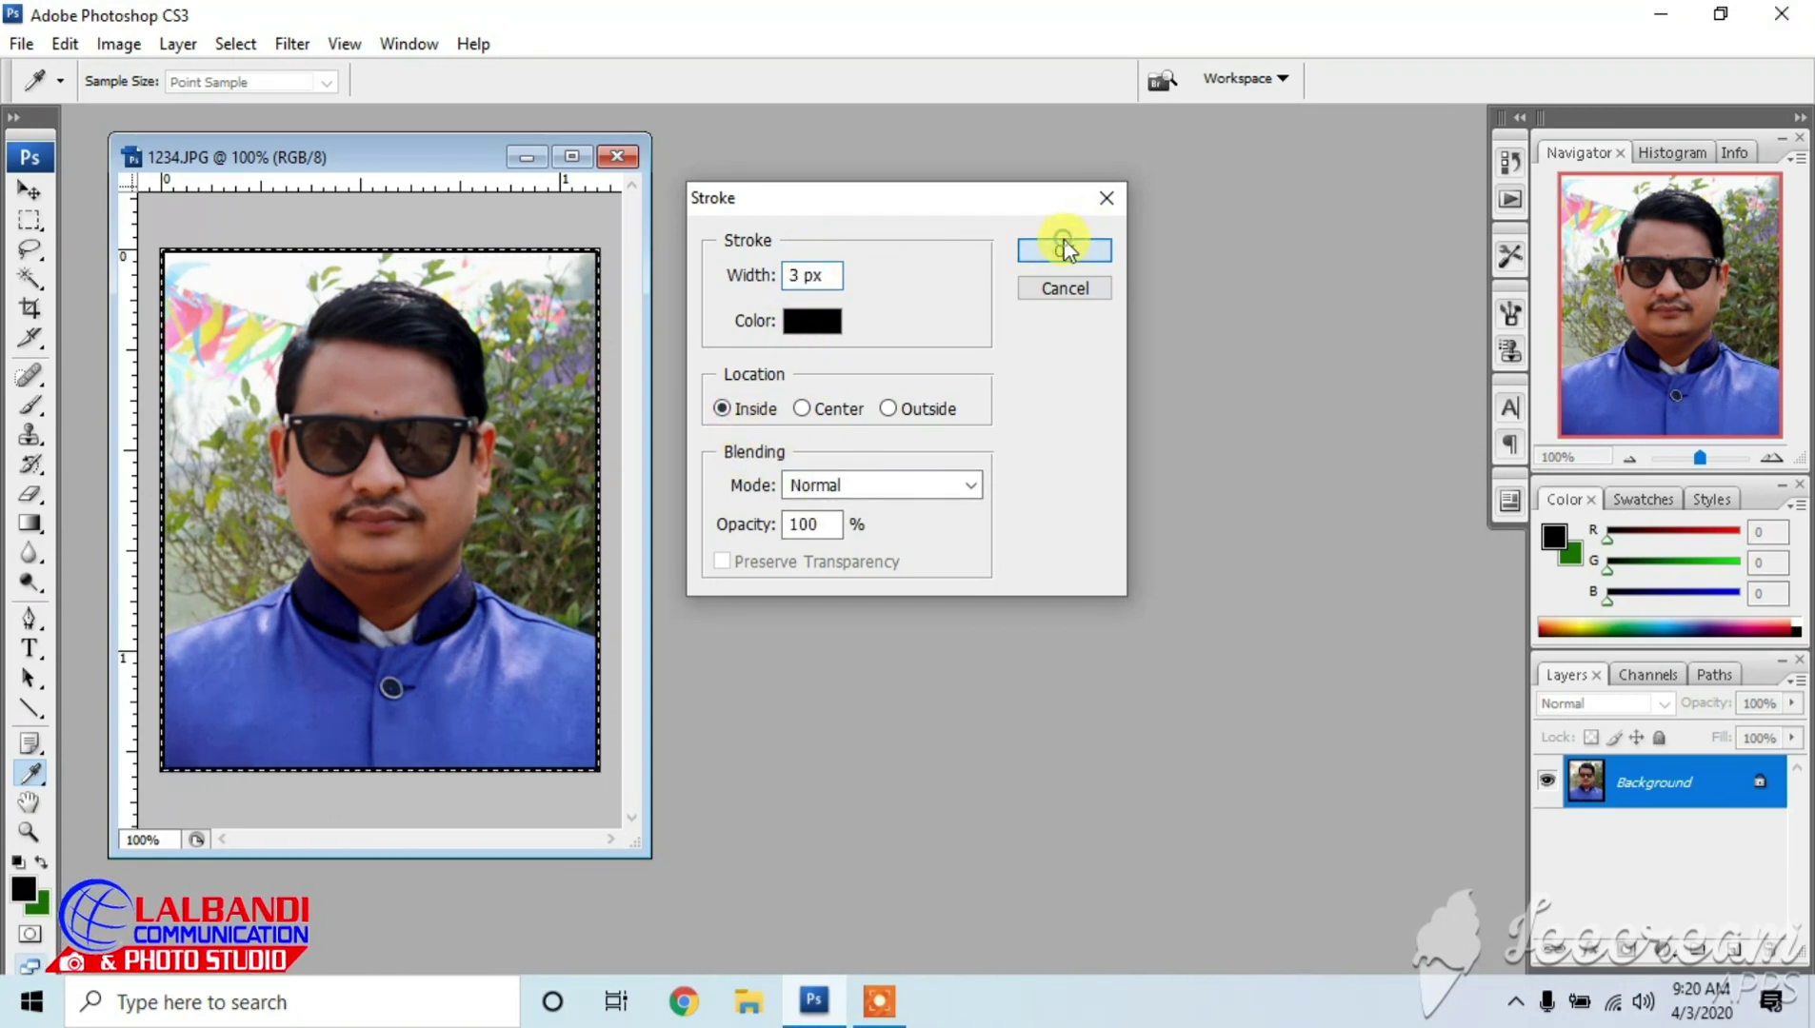
key("c")
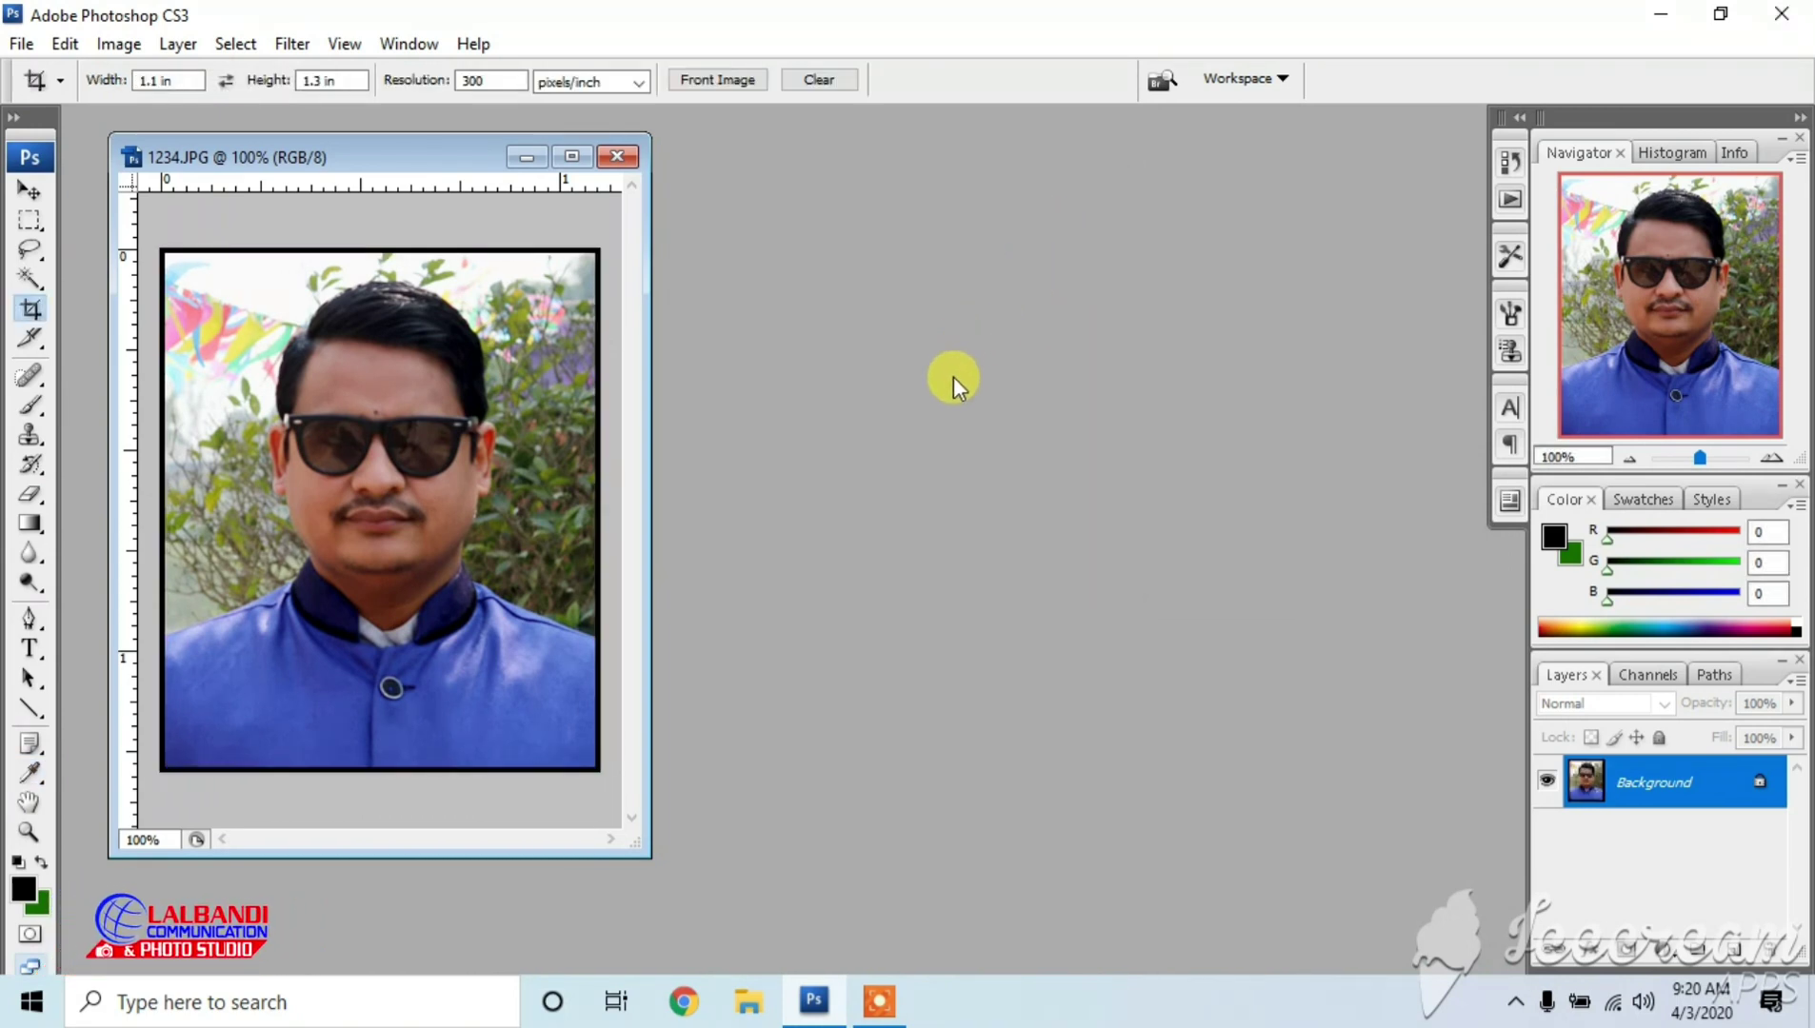
Create an action named 3R in Set 1 with function key F3 and start recording it.
left_click(1505, 200)
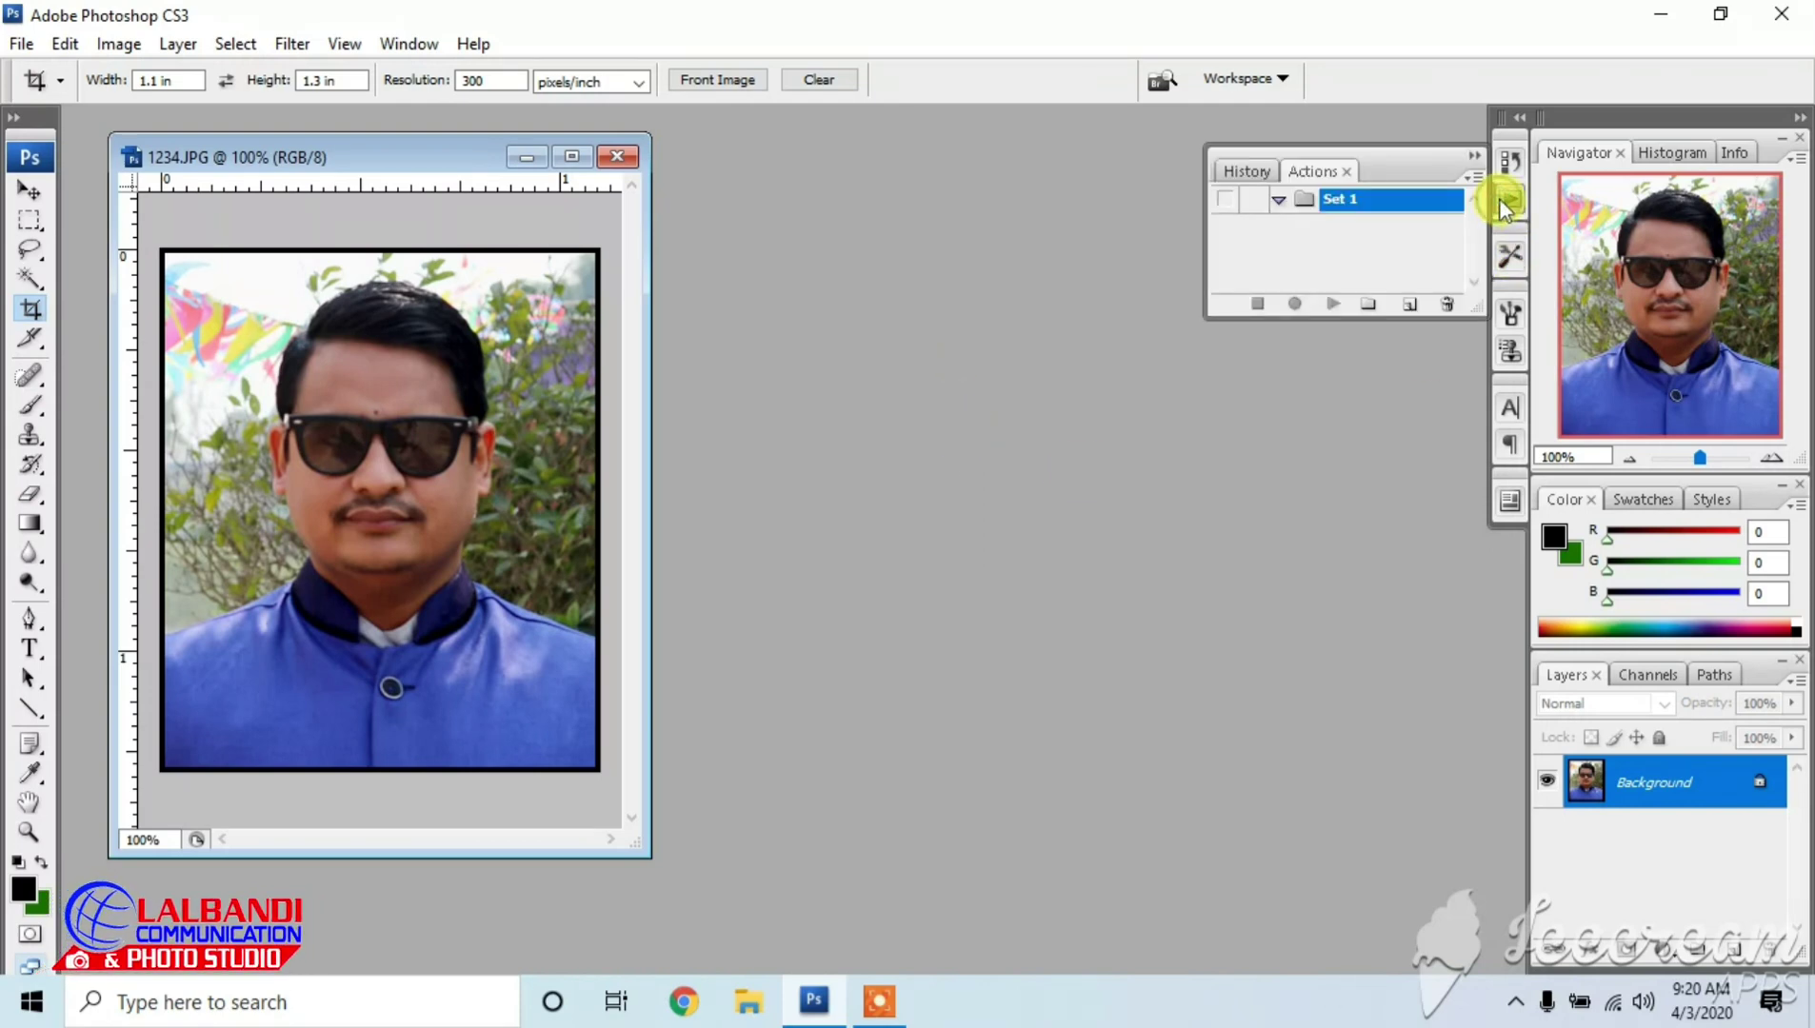
left_click(1412, 305)
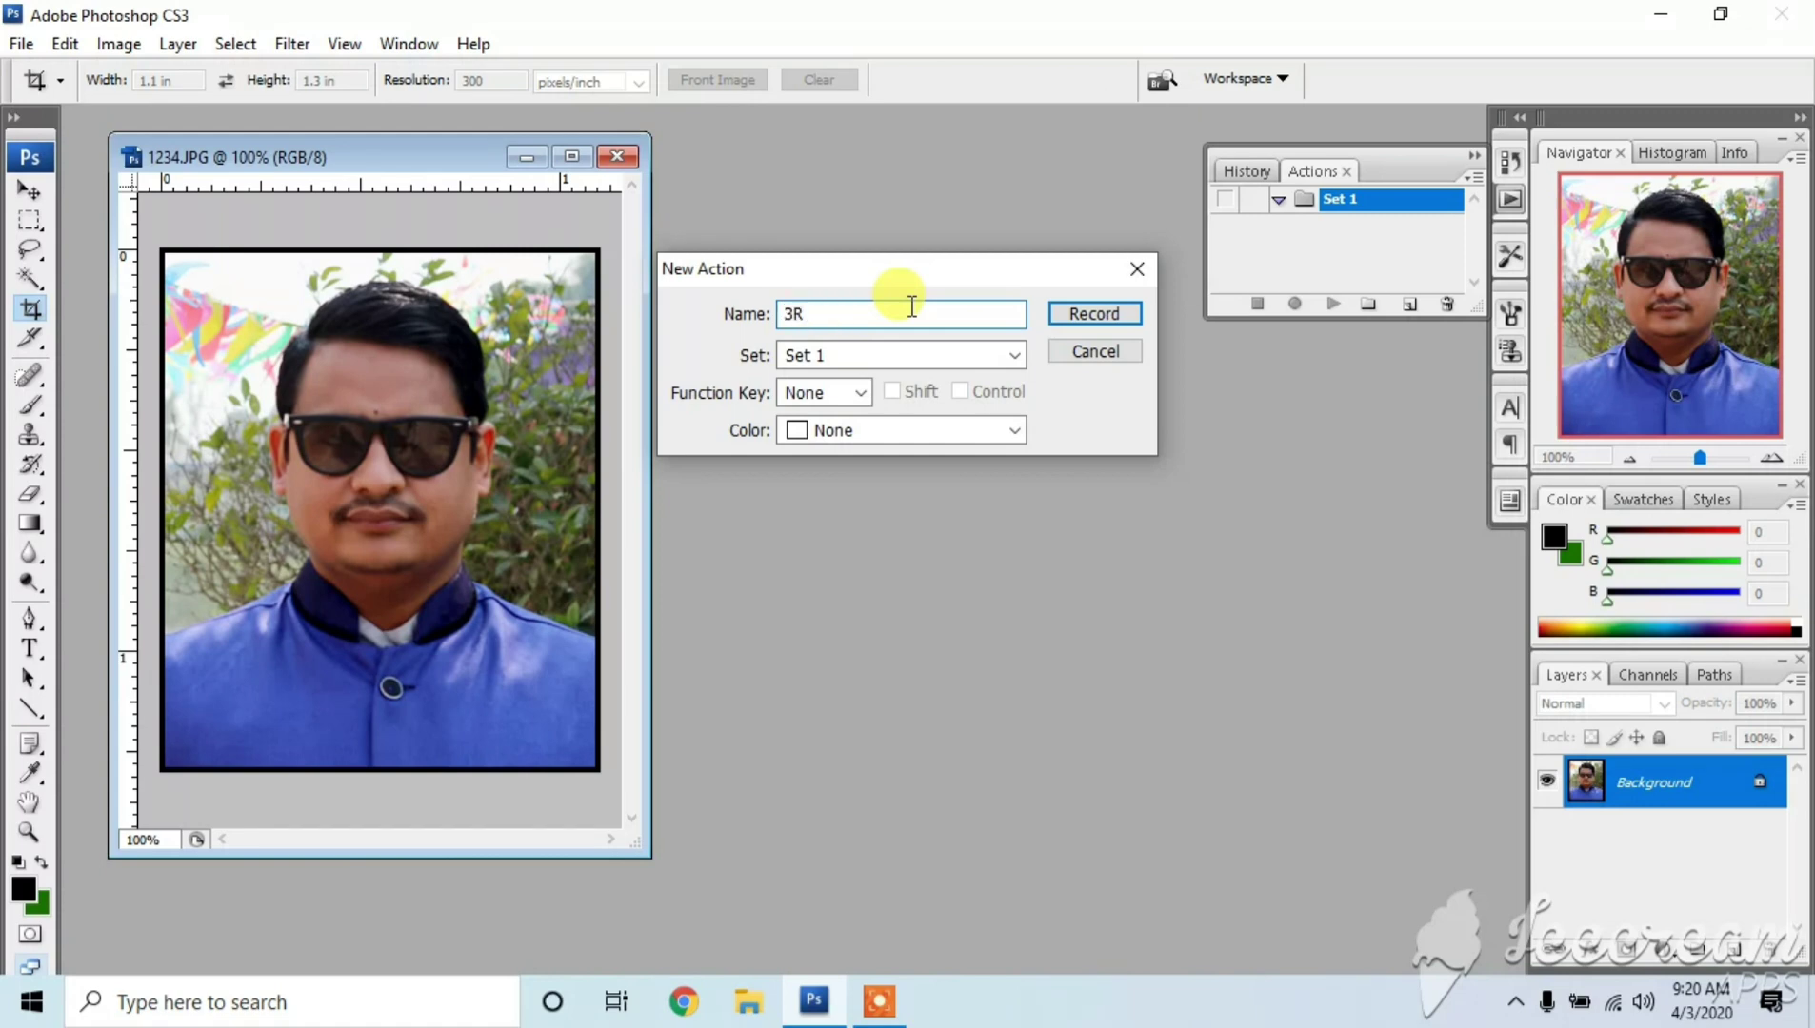
left_click(852, 390)
left_click(807, 484)
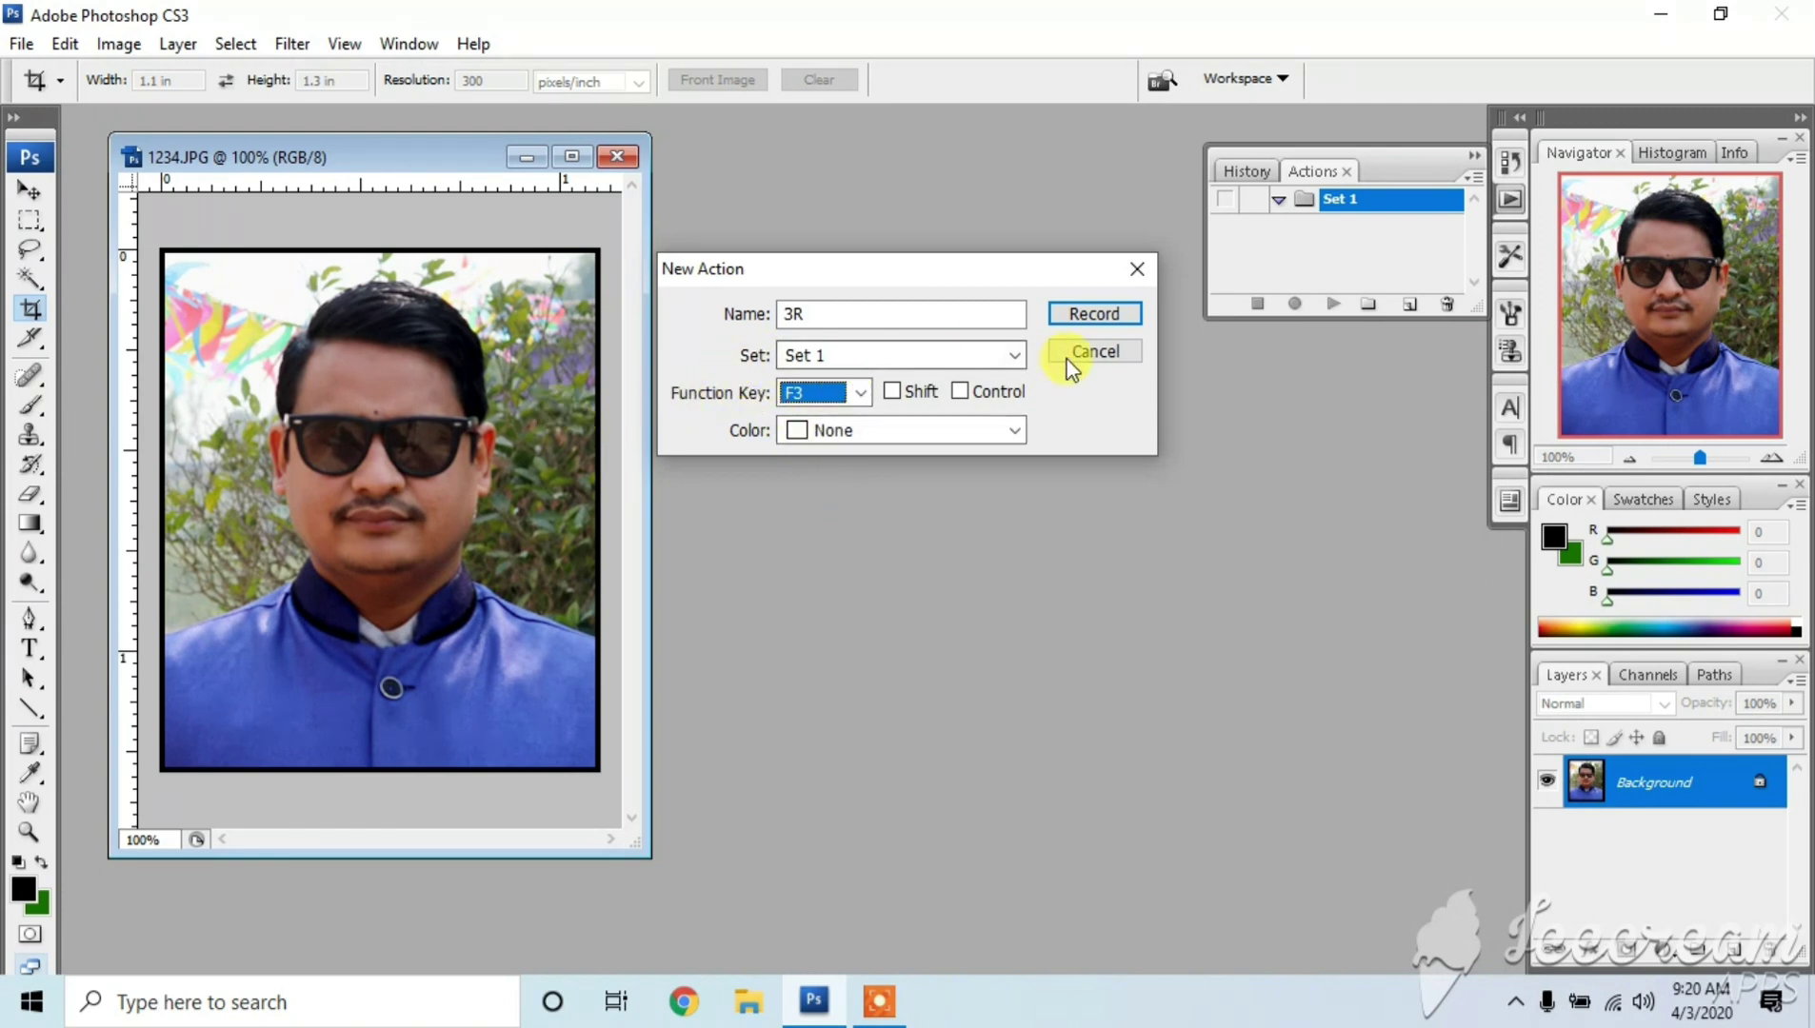
left_click(1095, 312)
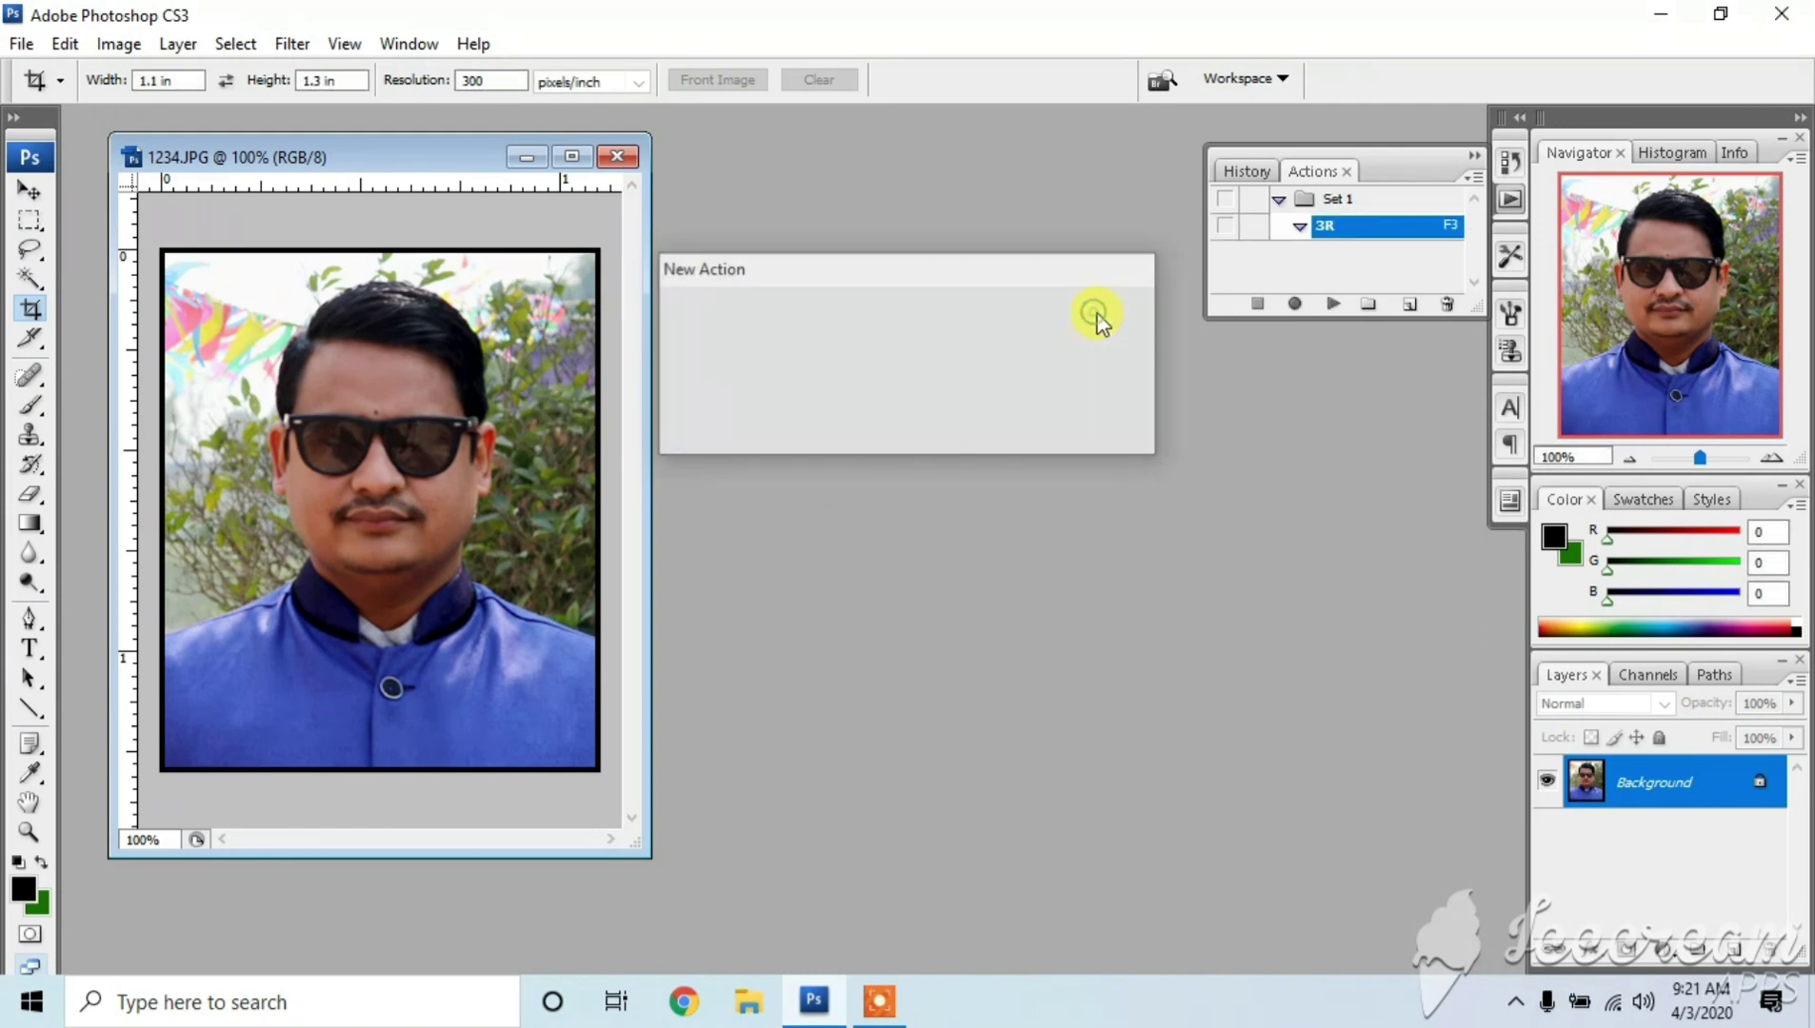
Create a new blank document 3.5 inches wide and 5 inches high at 300 pixels/inch with a white background.
left_click(21, 44)
left_click(41, 67)
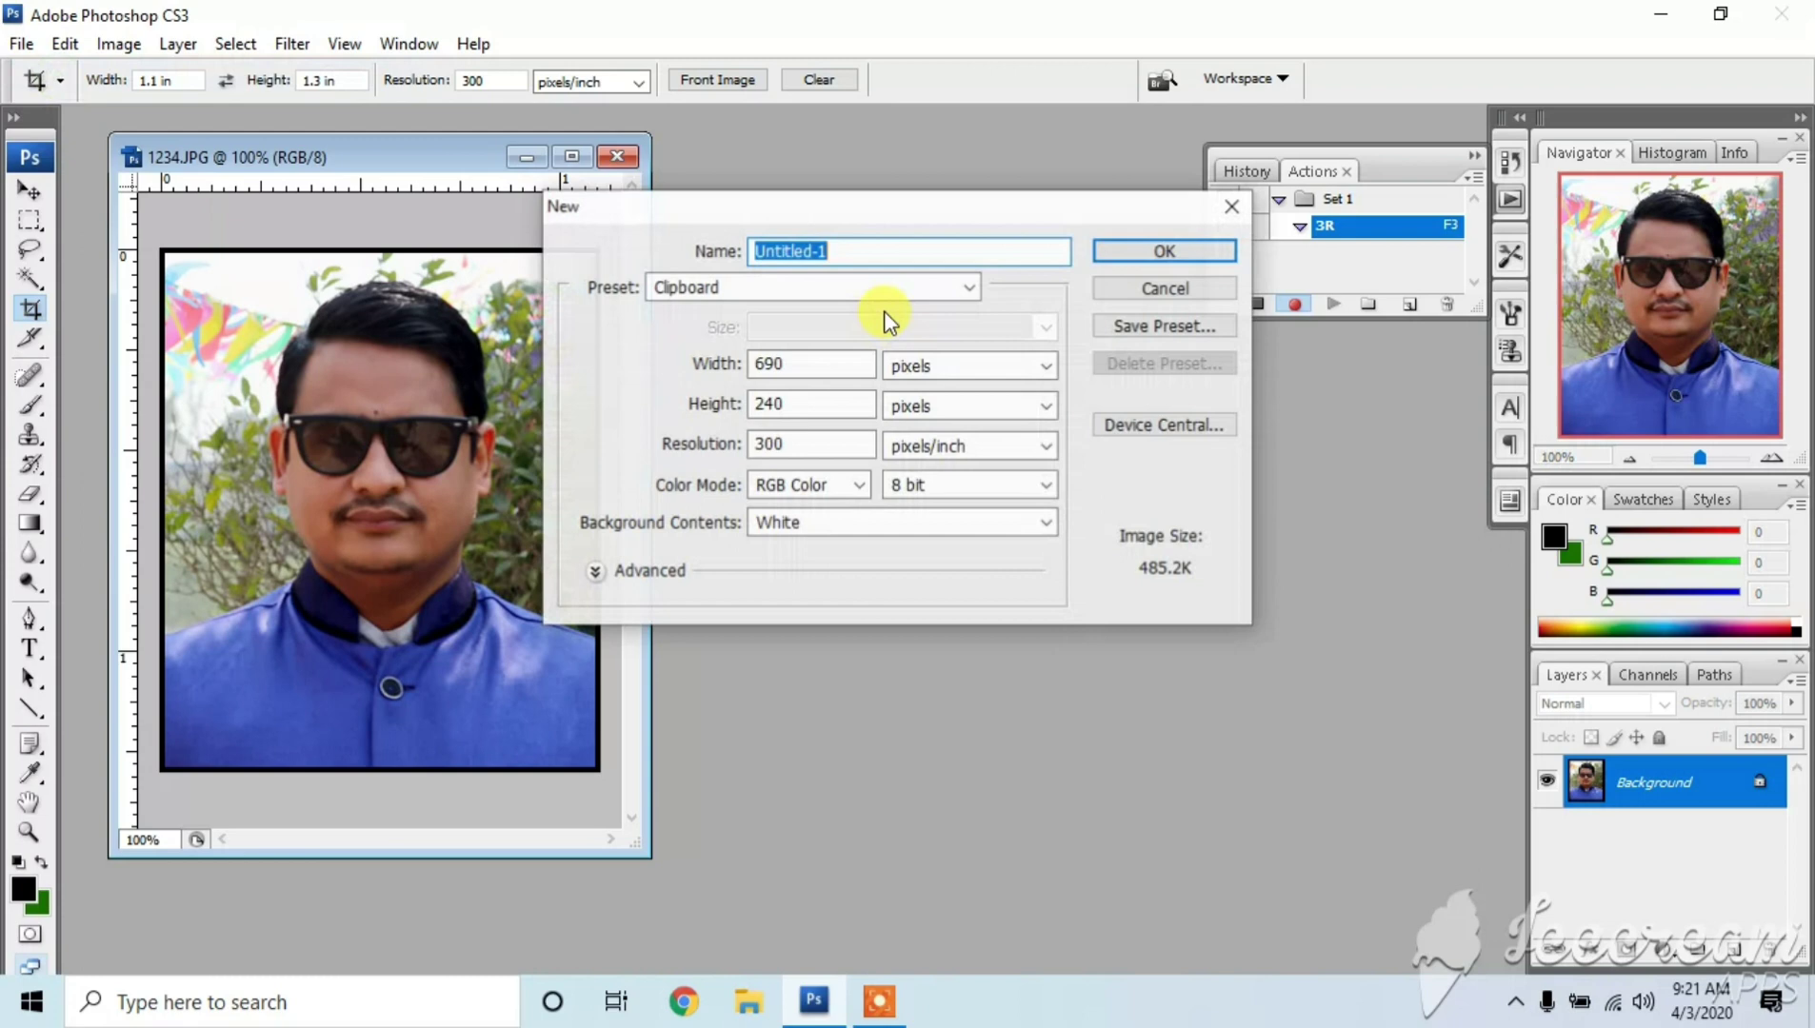
left_click(943, 369)
left_click(953, 409)
left_click_drag(787, 363, 615, 344)
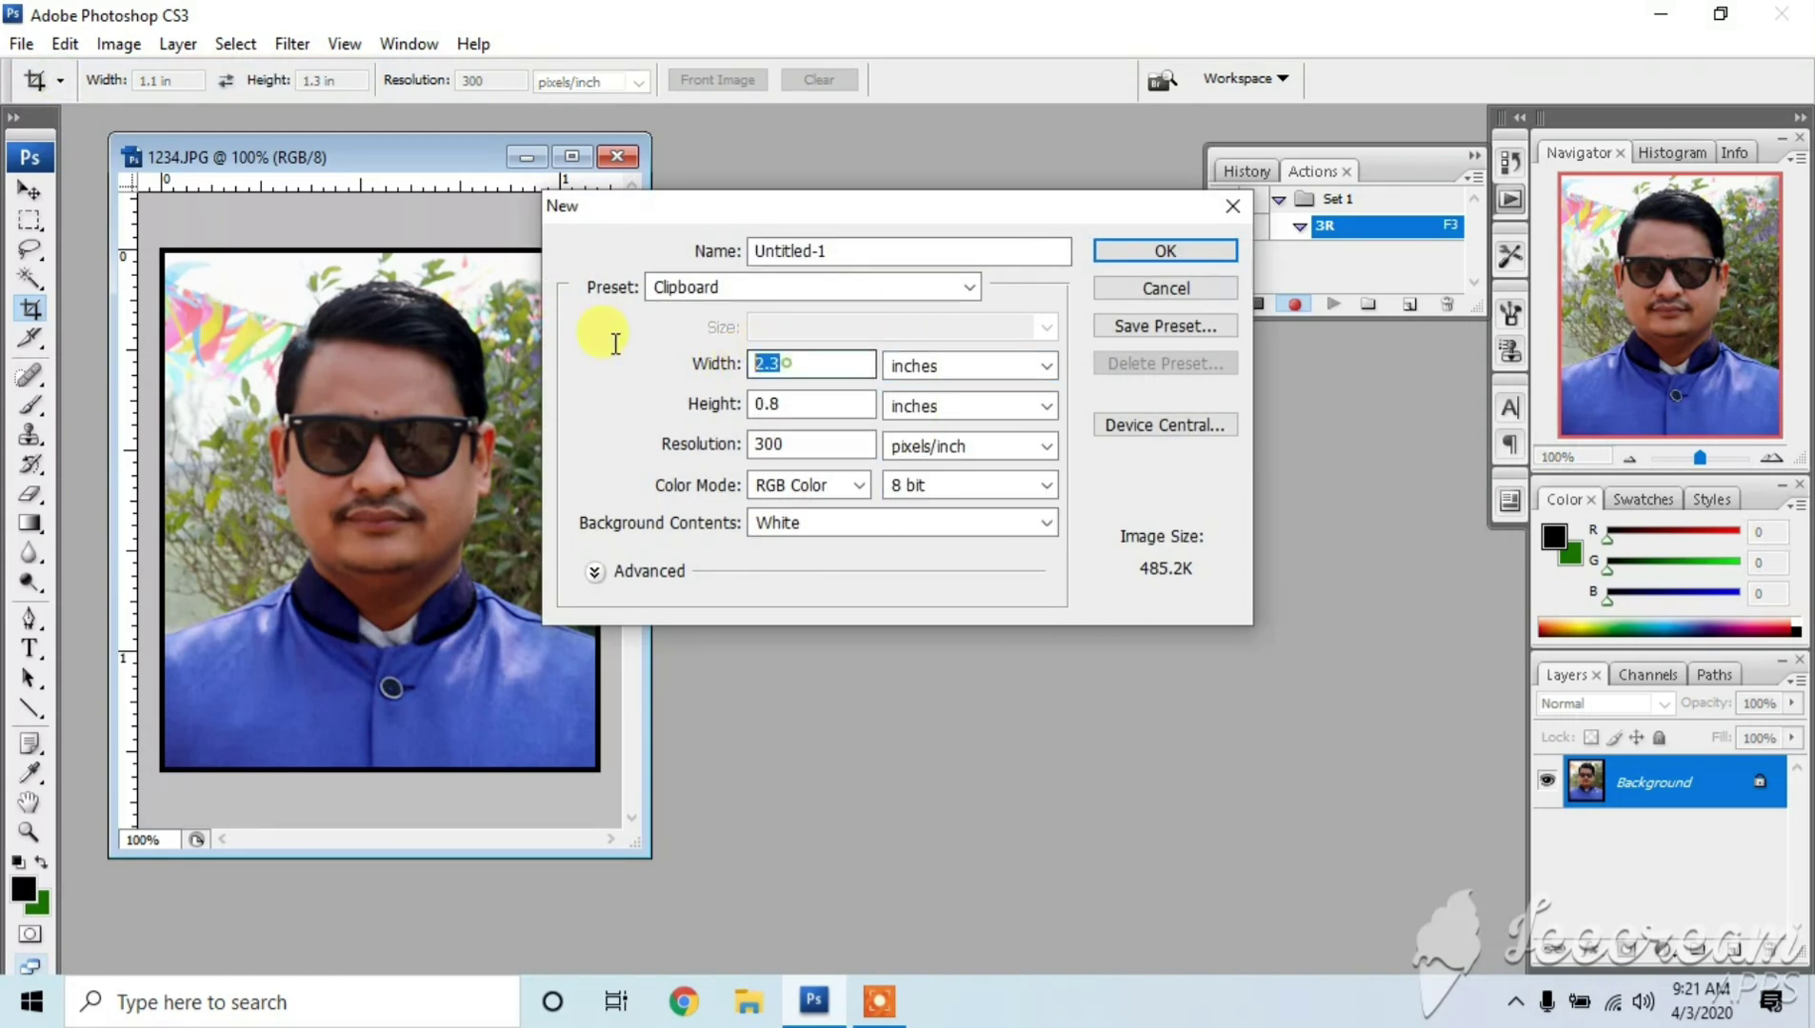
type("3.5")
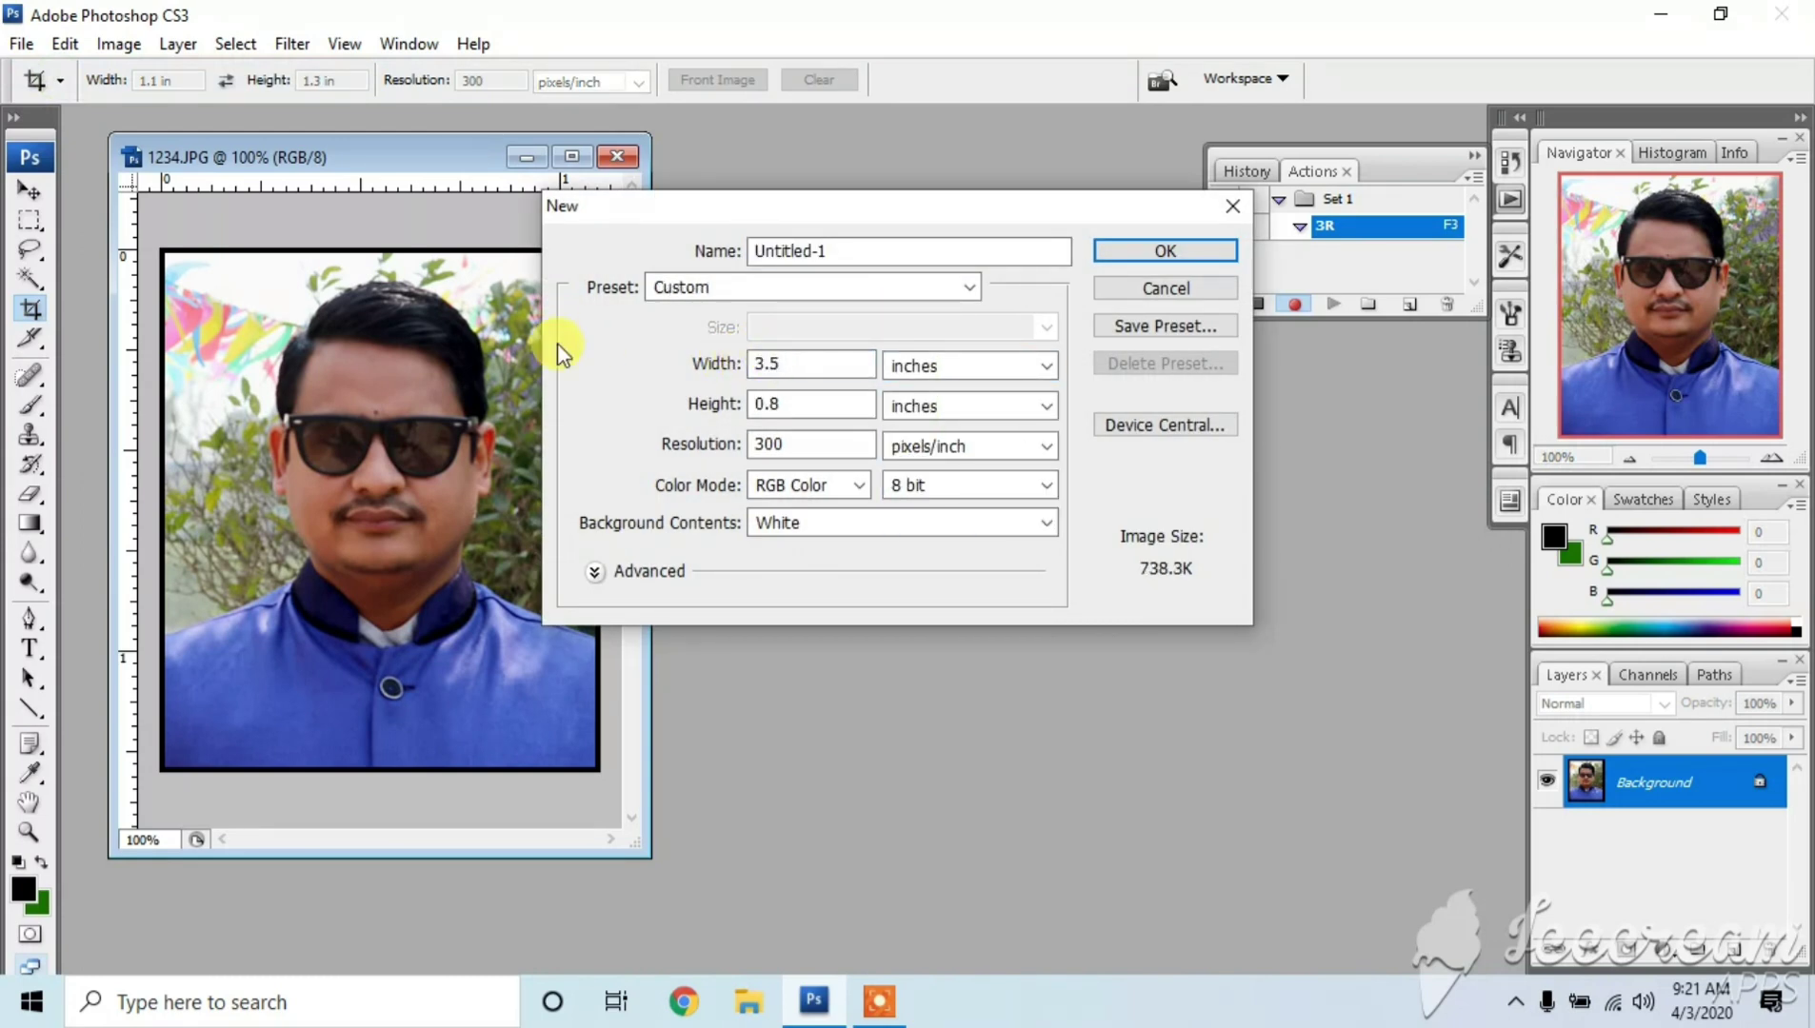
key("Tab")
type("5")
key("Tab")
left_click(1153, 252)
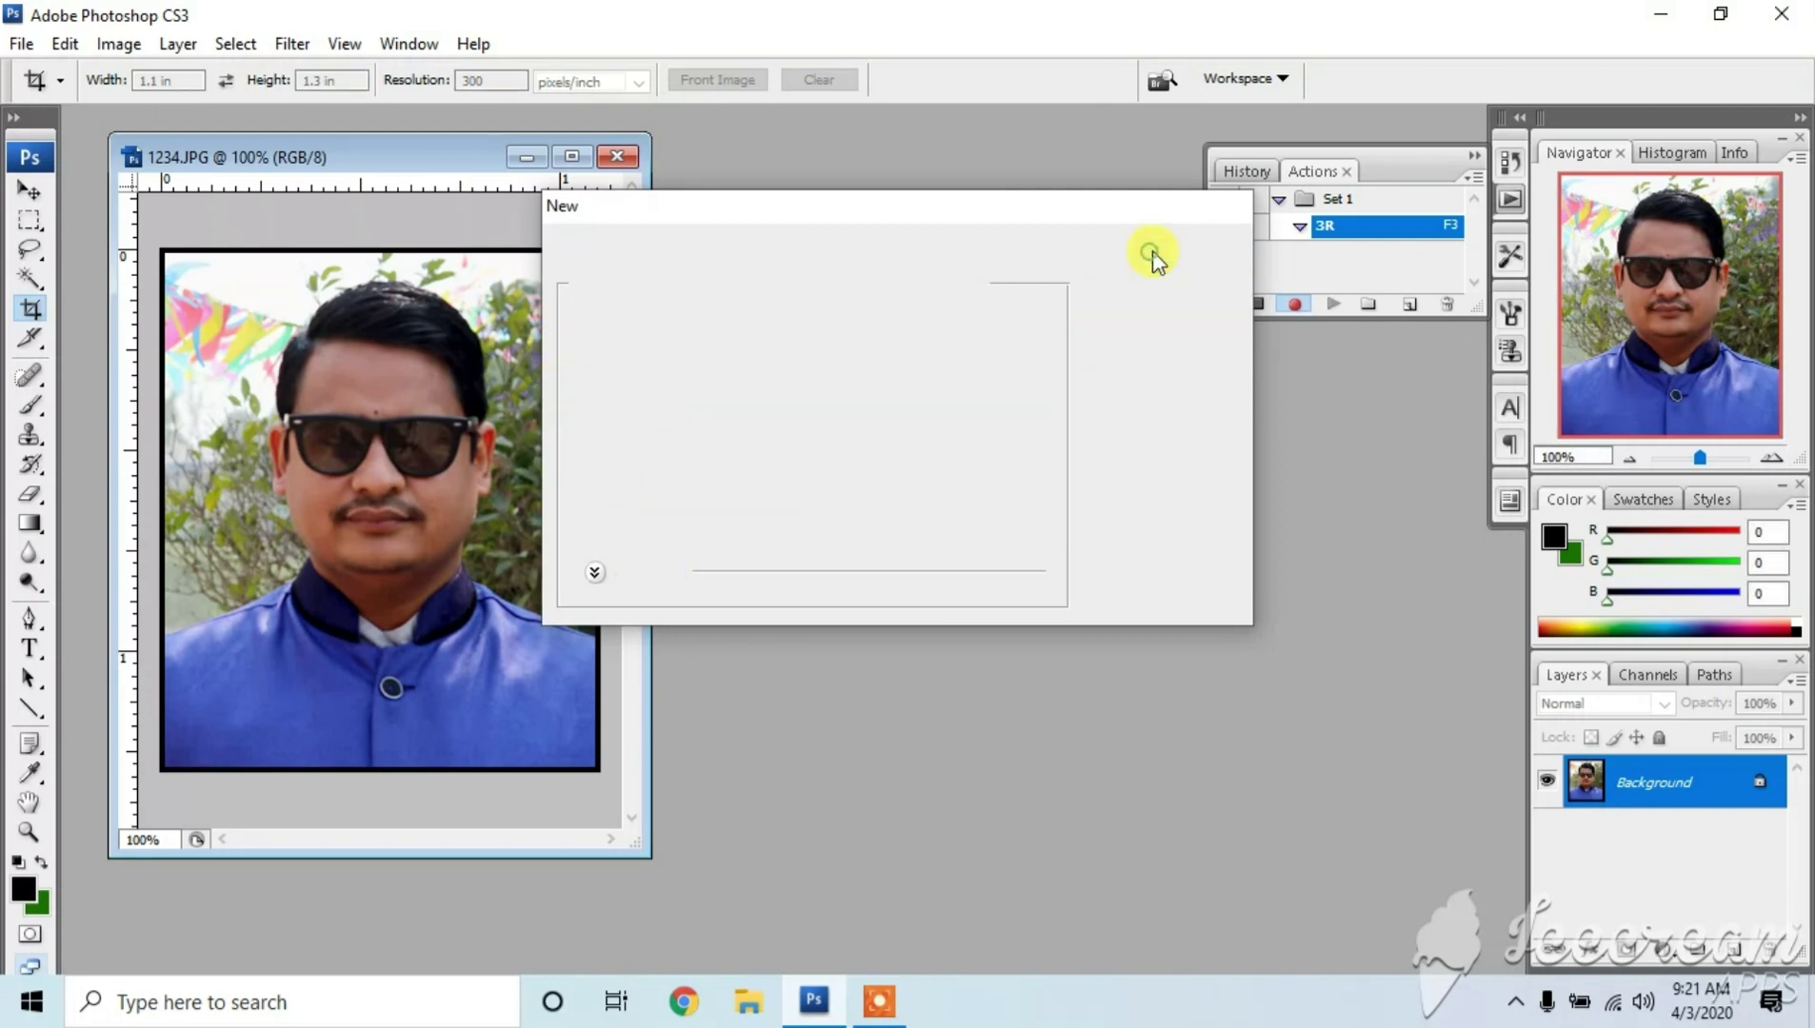
Arrange the photo and blank document windows side by side, with the blank page's window enlarged around it.
left_click_drag(250, 148, 818, 153)
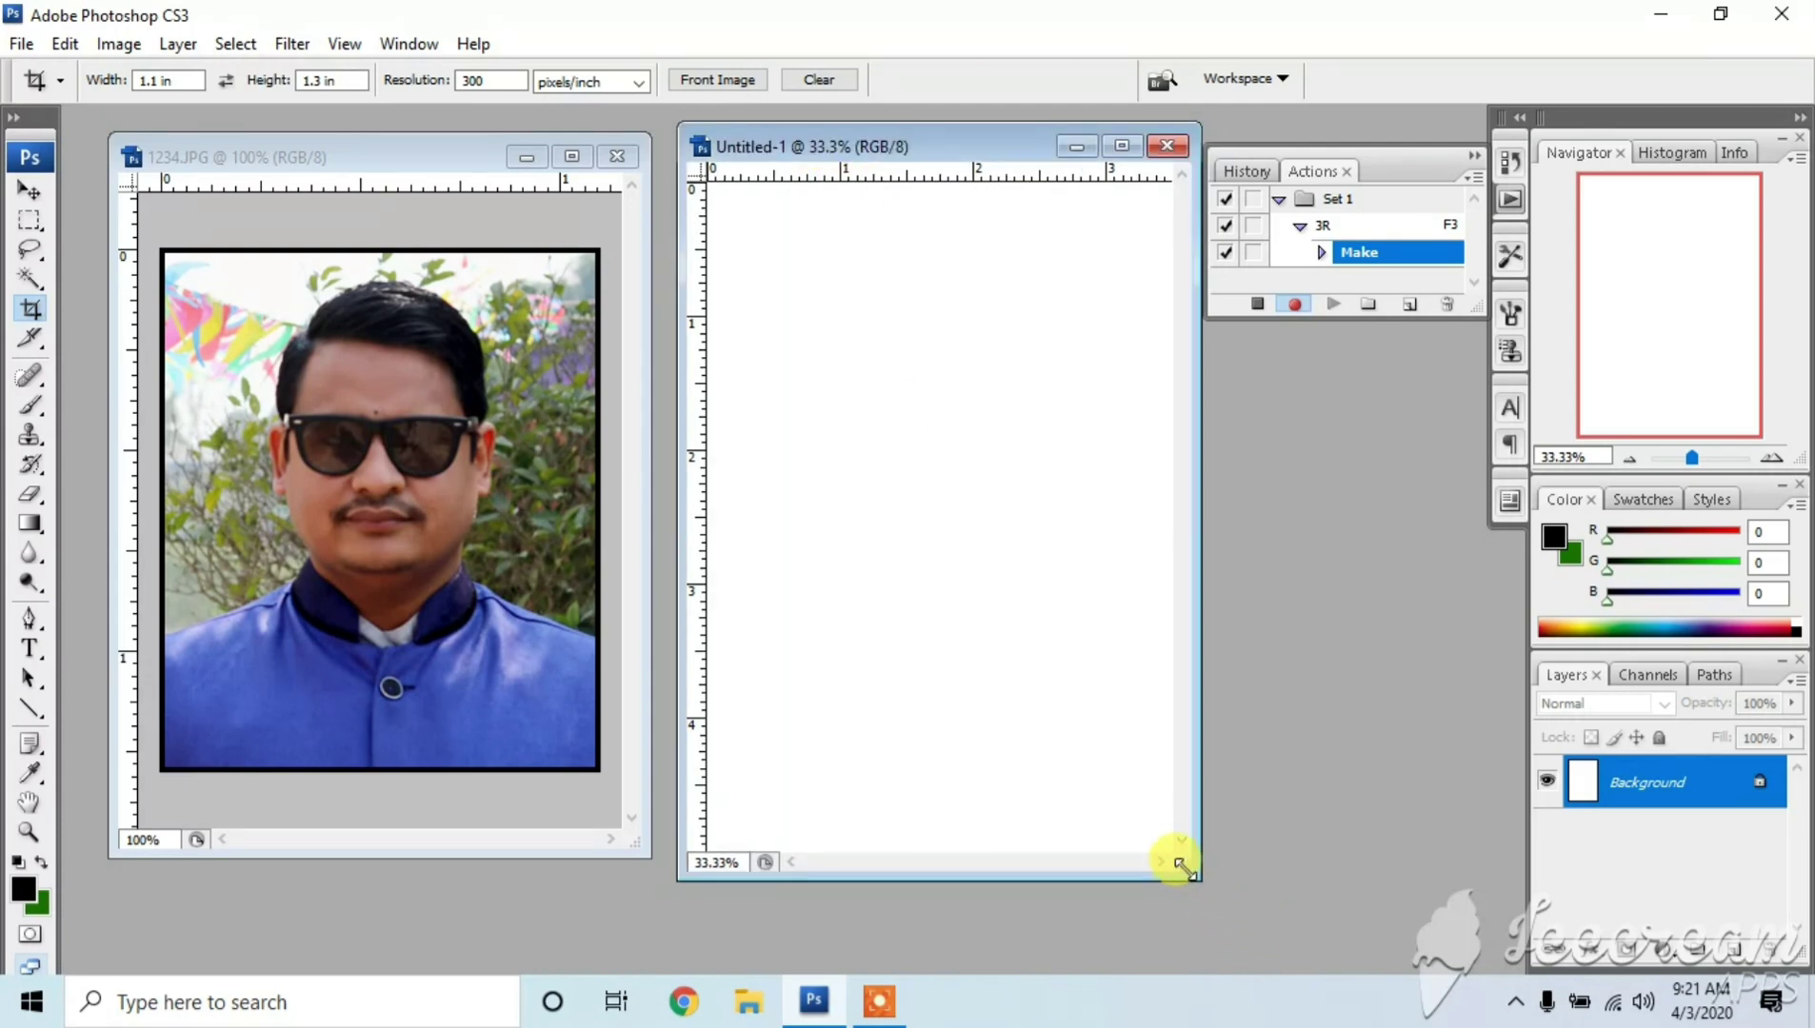
left_click_drag(1180, 867, 1206, 919)
left_click_drag(263, 155, 216, 147)
left_click_drag(925, 143, 876, 148)
Copy the entire 1234.JPG photo and paste it into the blank document.
left_click(235, 275)
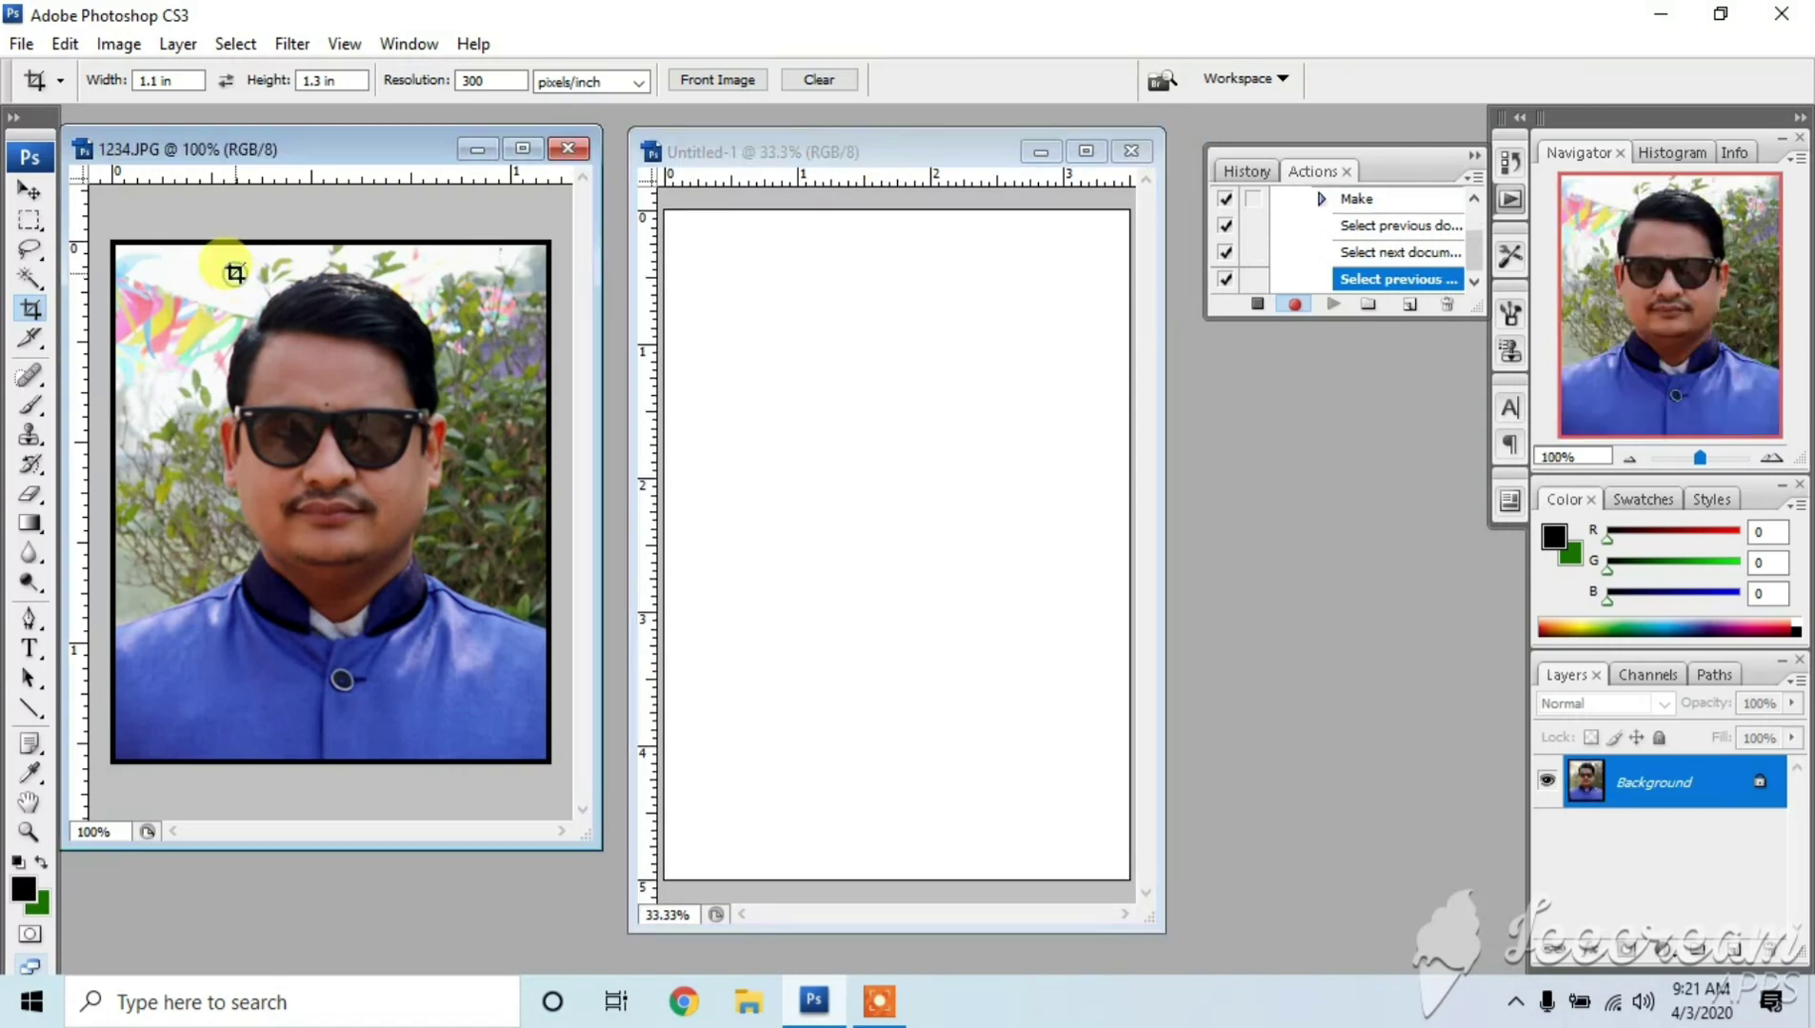
key("ctrl+c")
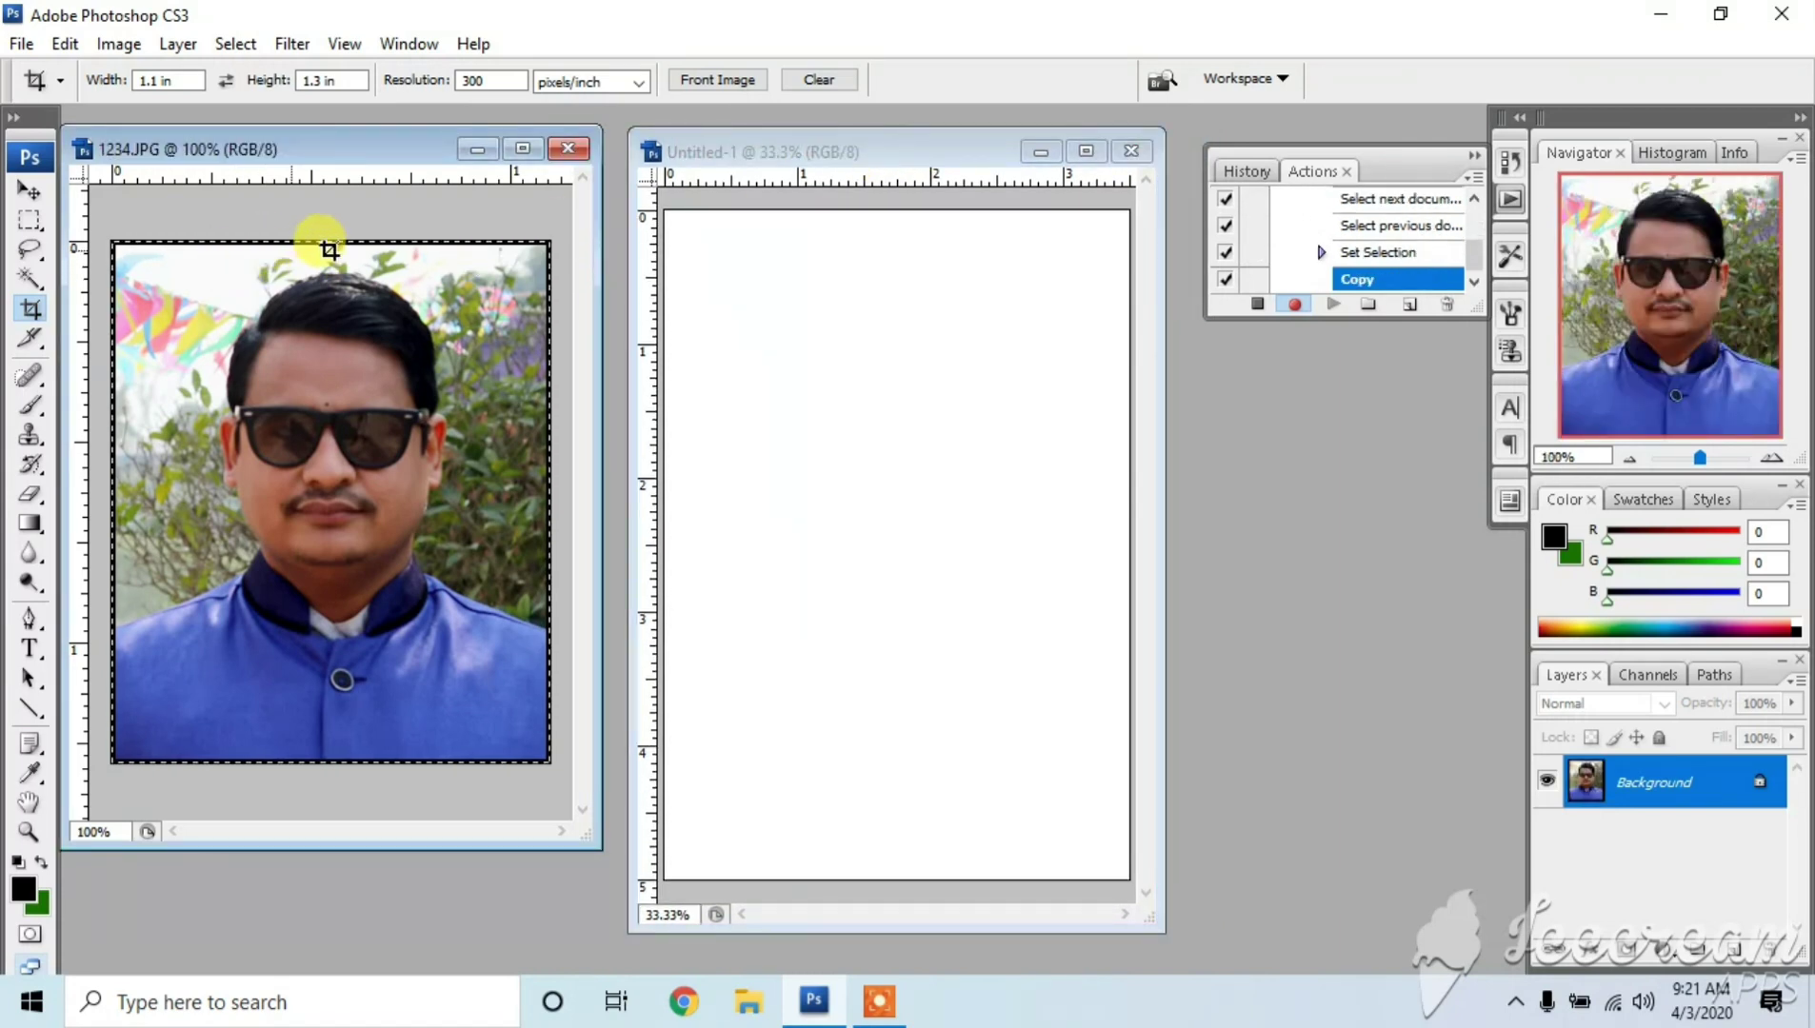
left_click(779, 286)
key("ctrl+v")
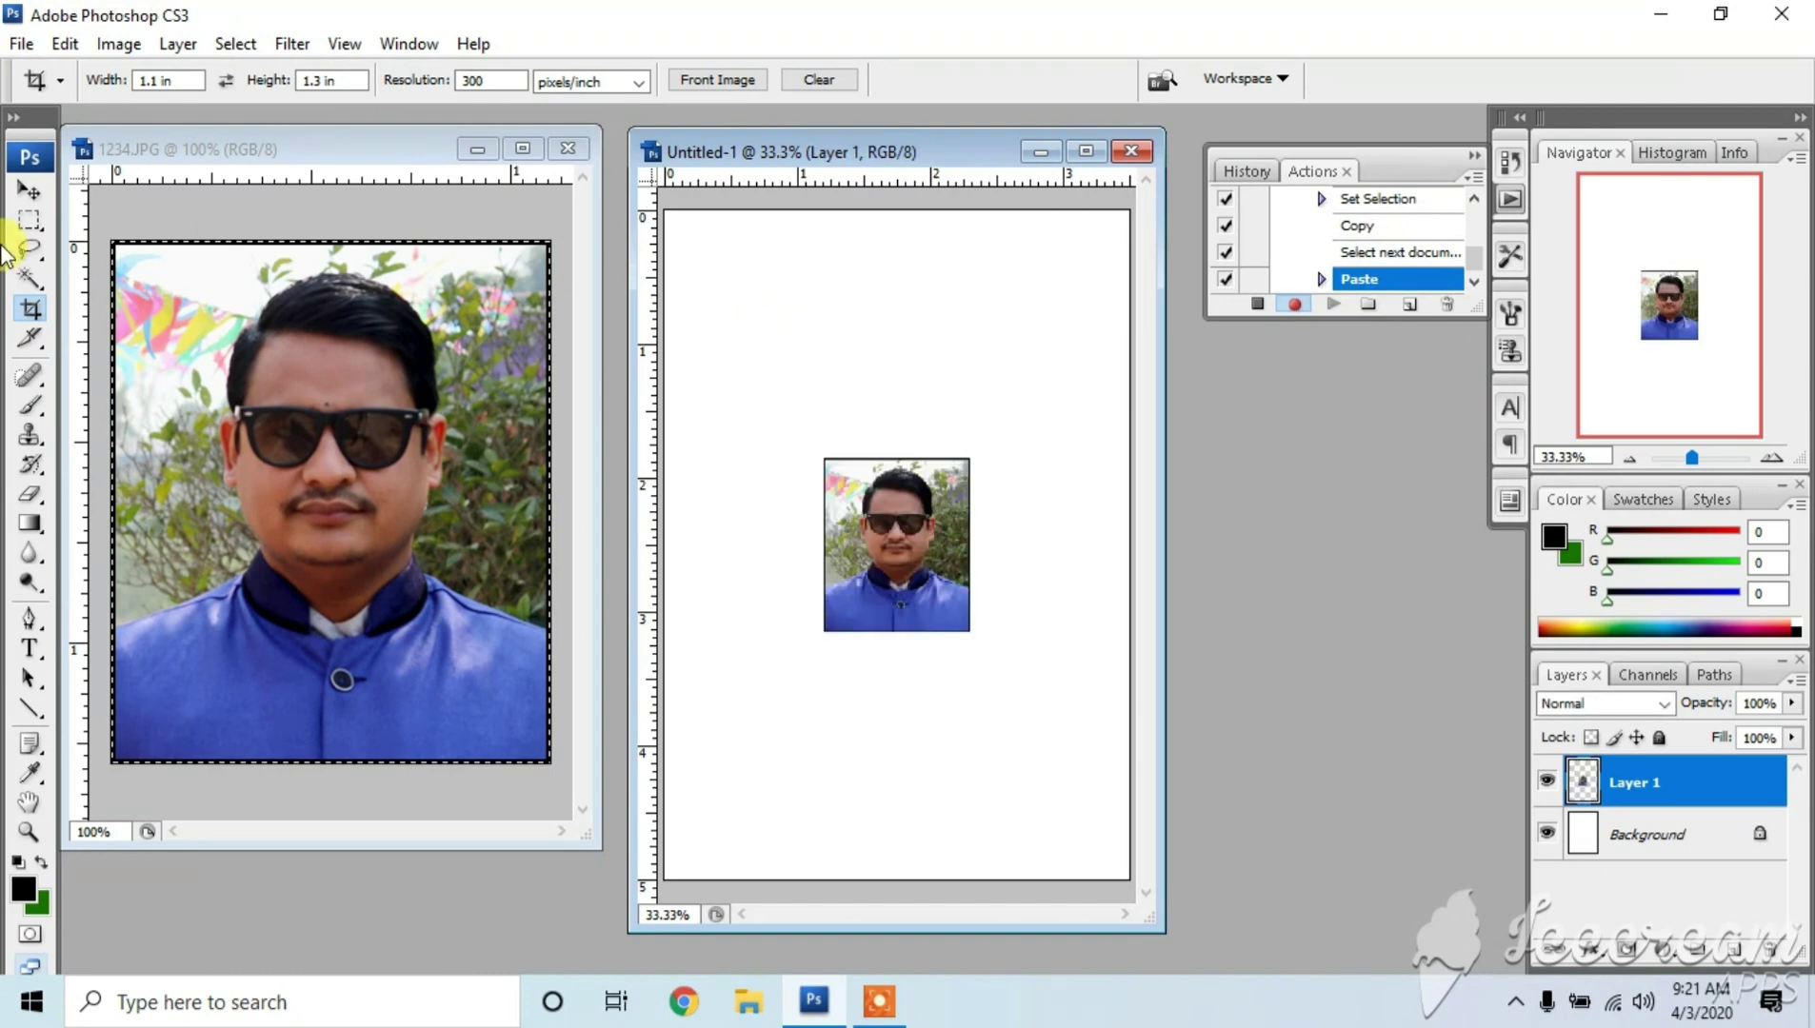
Move the pasted photo near the top edge of the page and clear the selection in the original photo.
left_click(27, 188)
left_click_drag(882, 503, 834, 271)
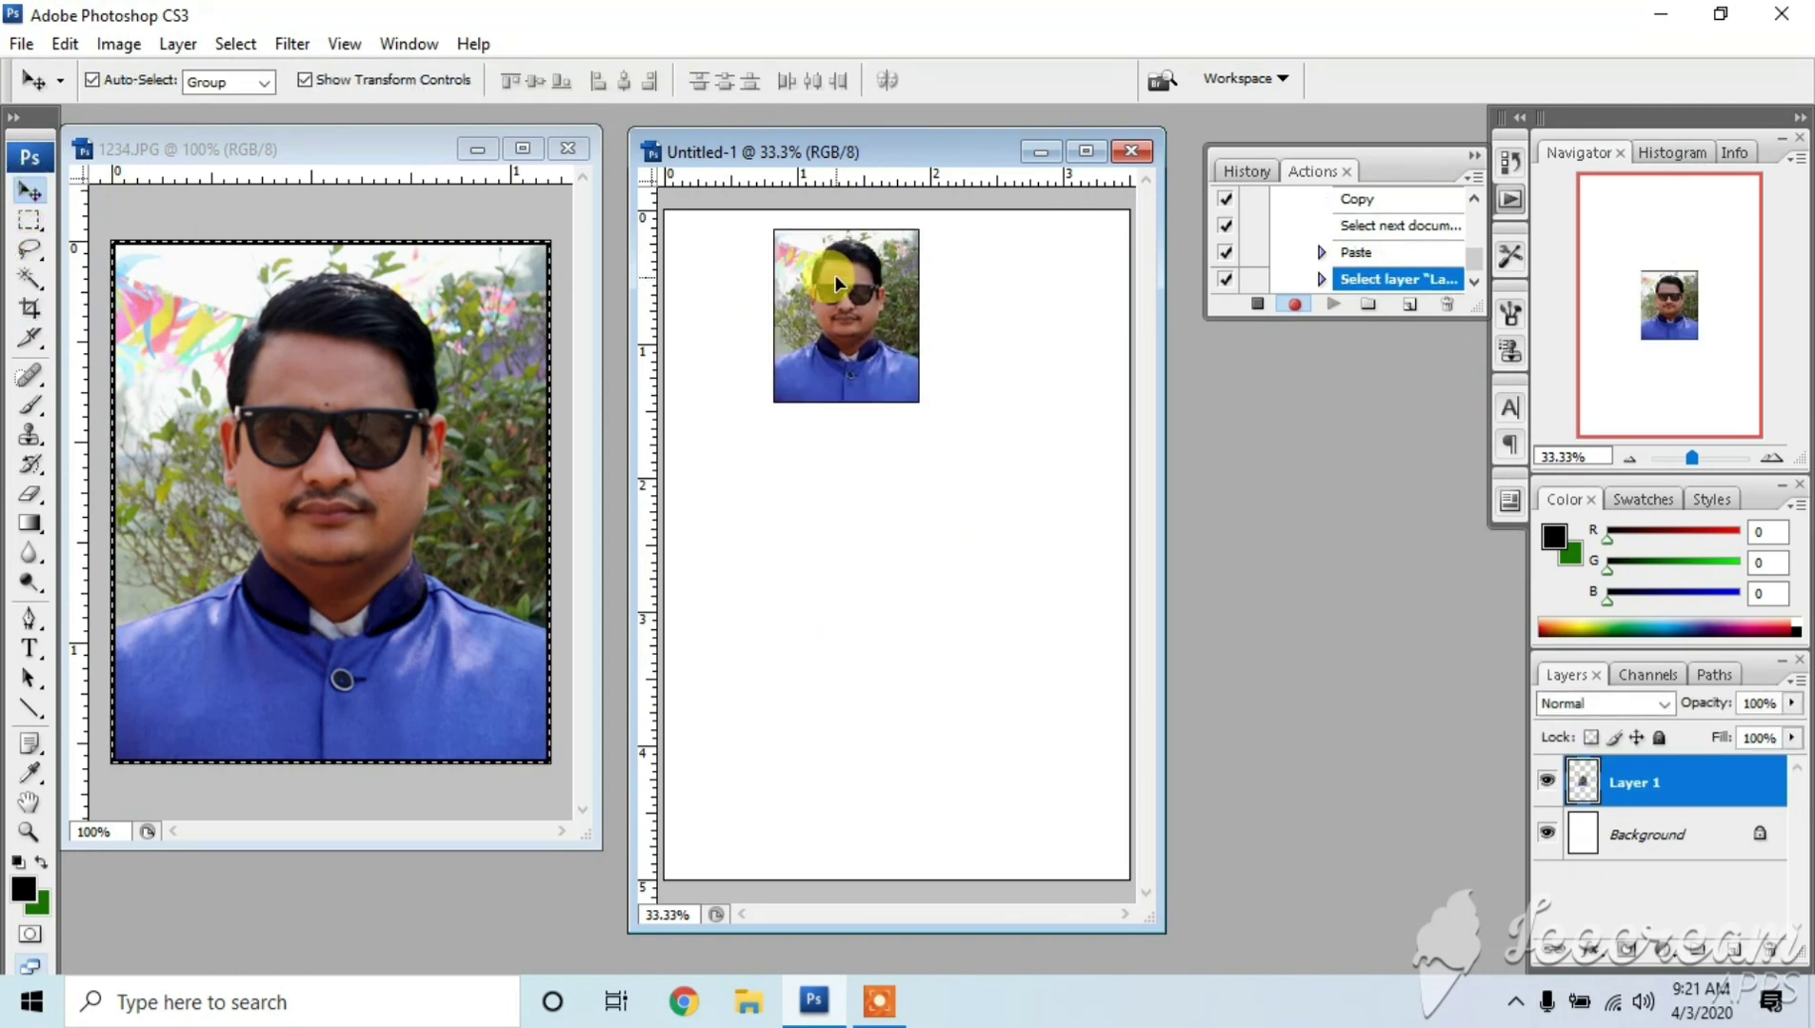
left_click(911, 526)
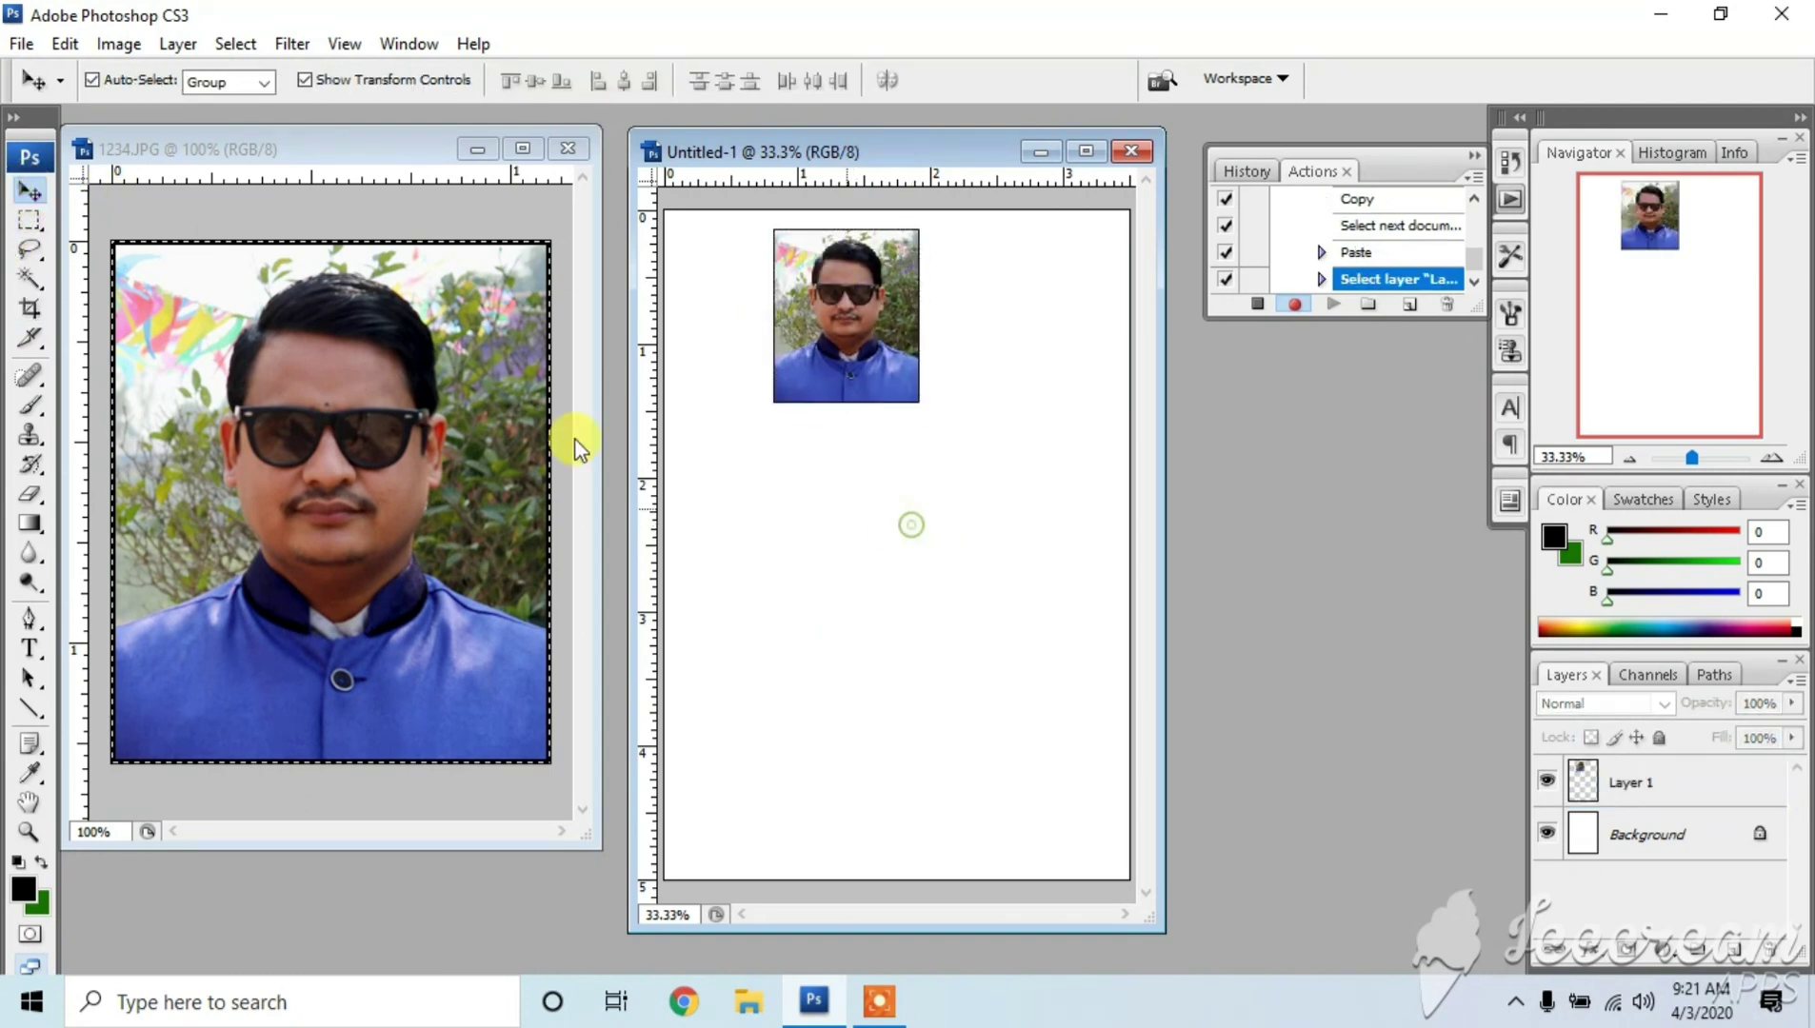
left_click(257, 322)
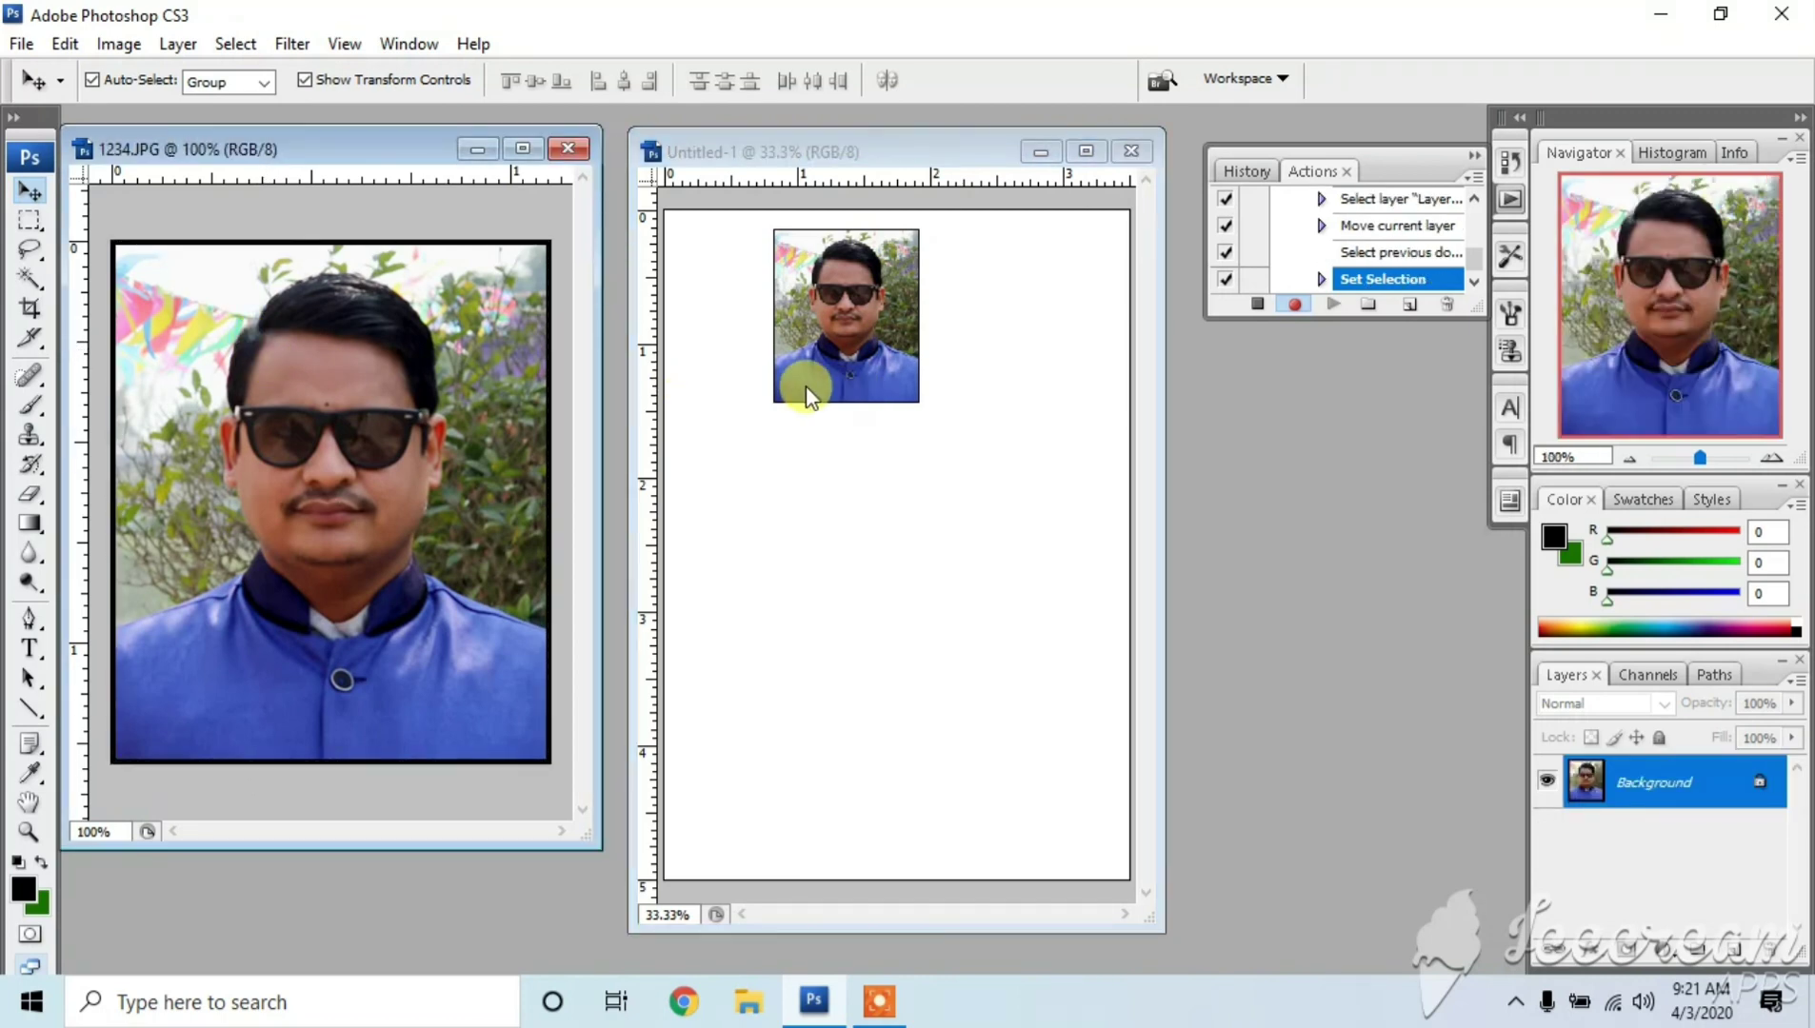
Place the pasted photo in the page's upper-left corner and duplicate it into a grid of two columns by three rows.
left_click_drag(819, 257, 720, 252)
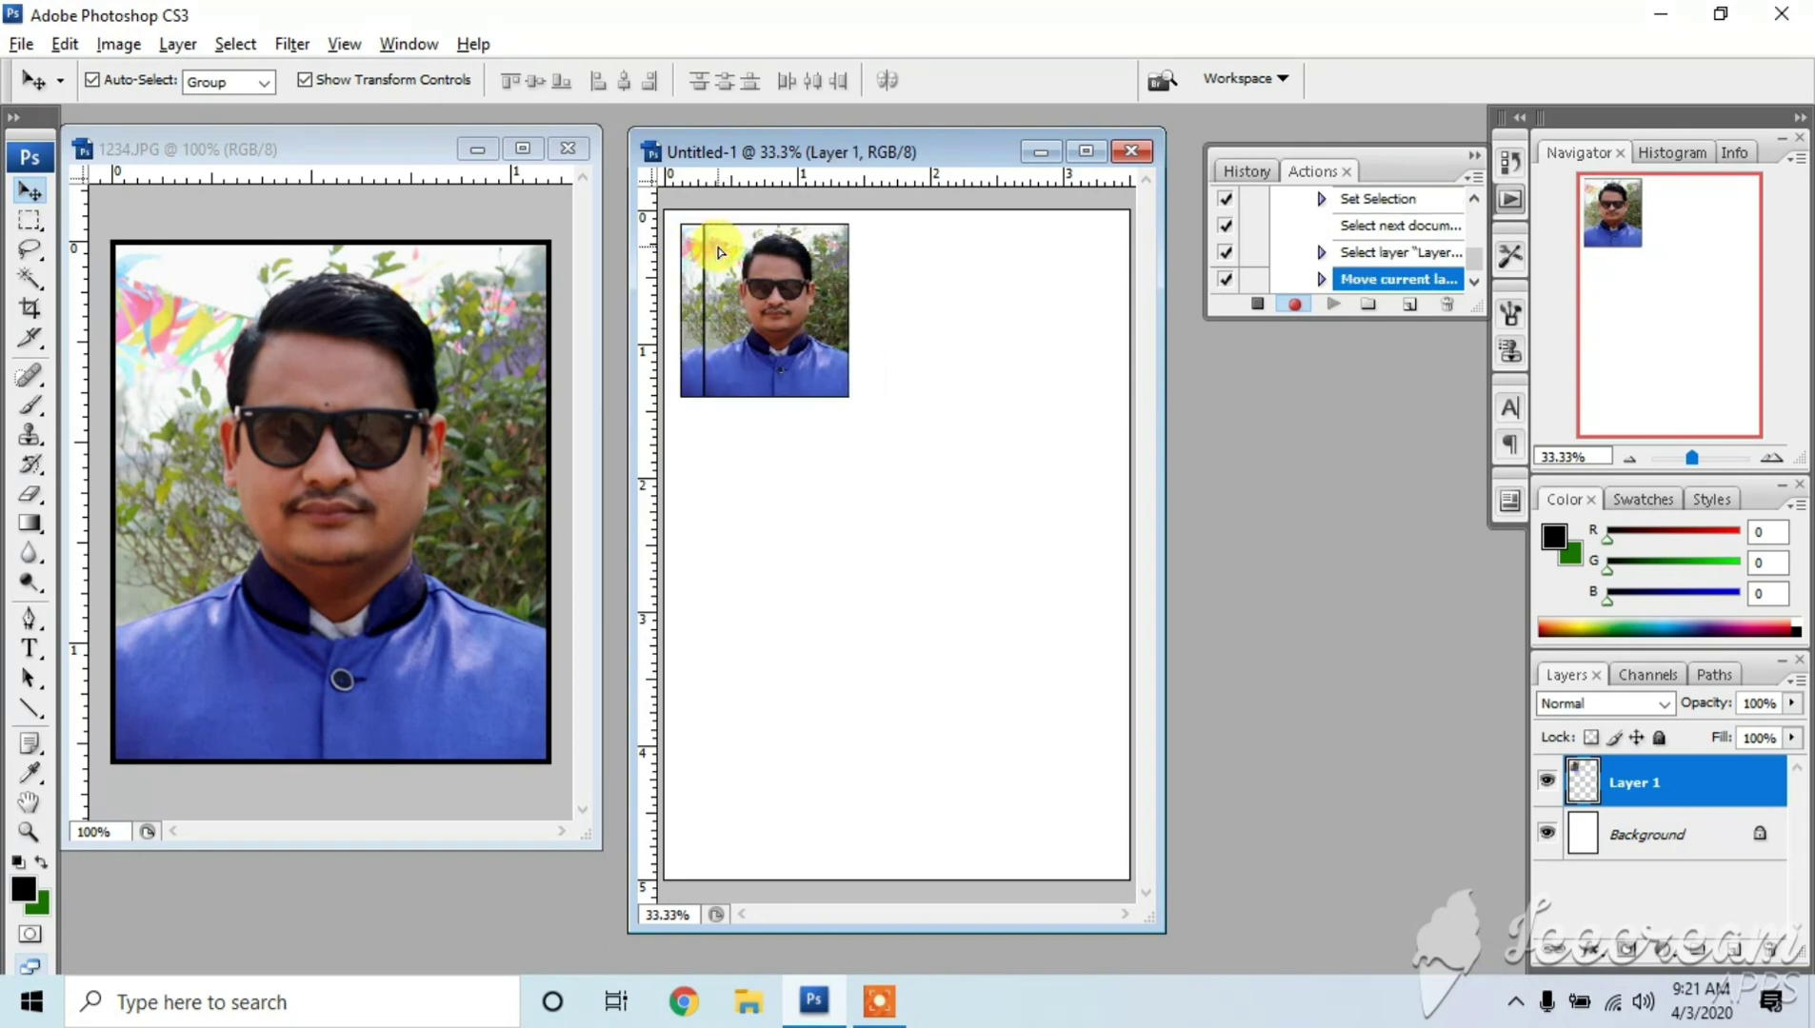
left_click_drag(720, 253, 757, 671)
left_click(735, 273, "shift")
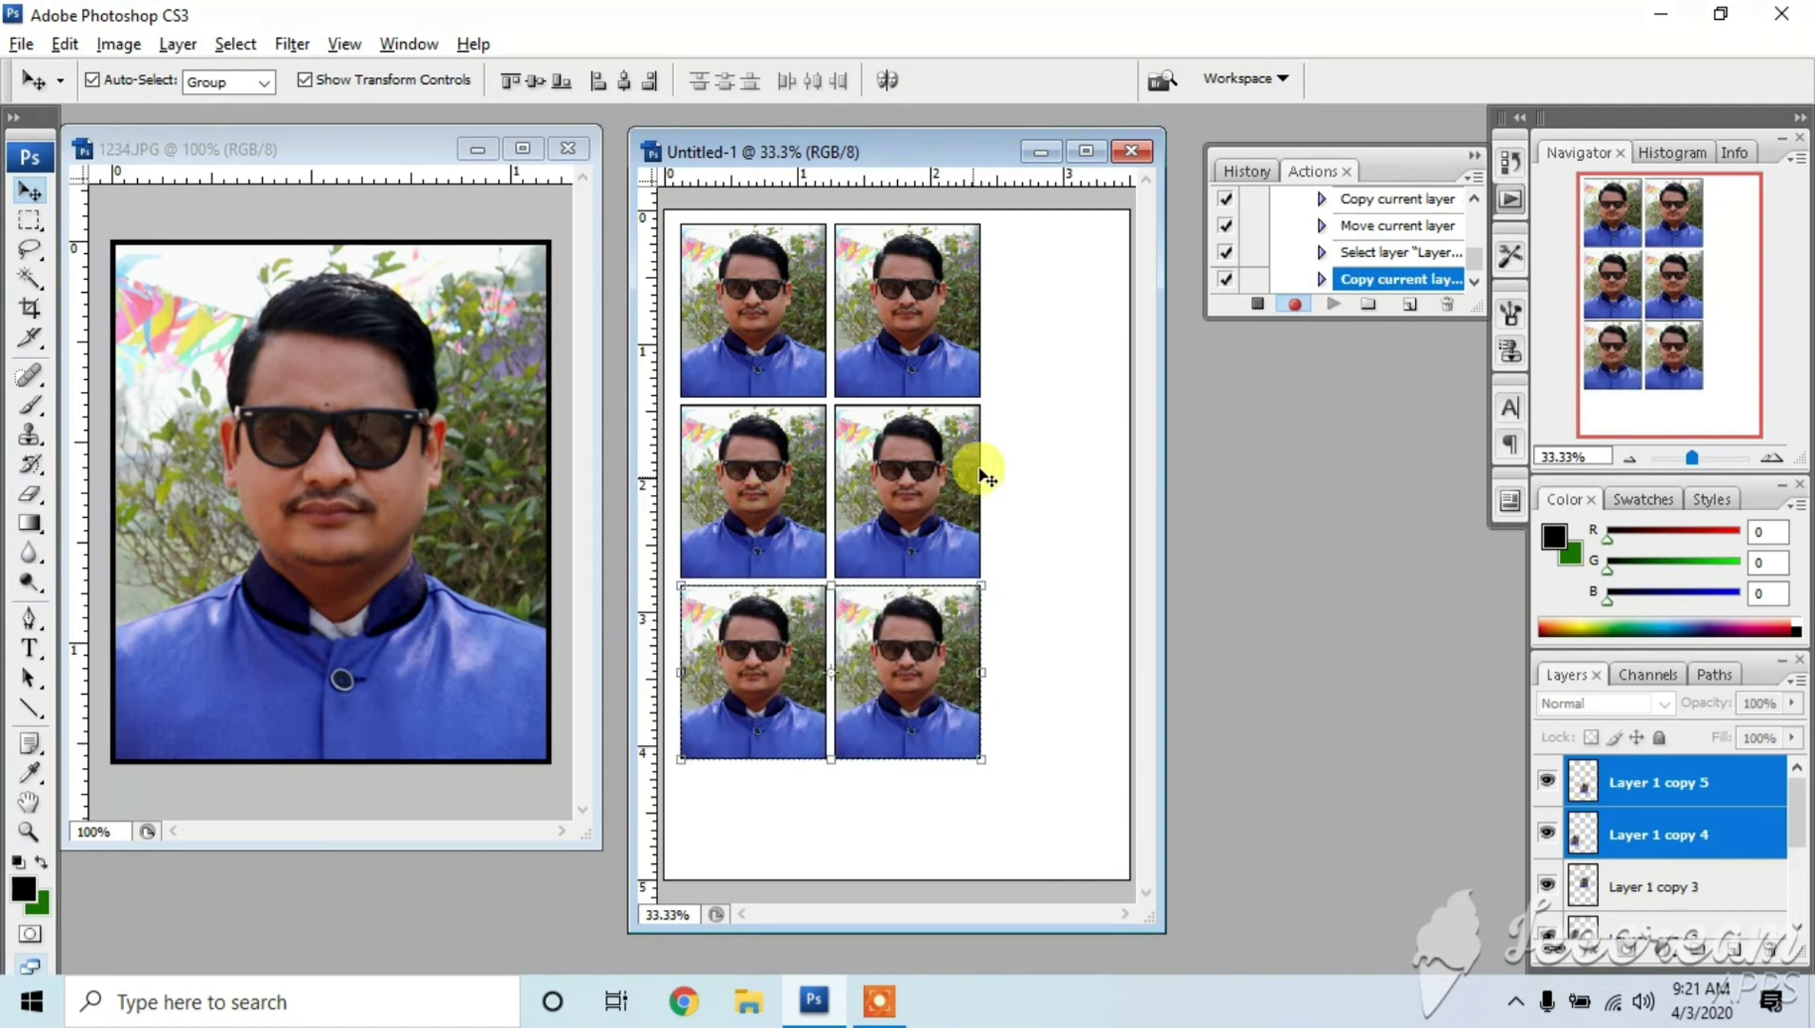
Add a scaled-down copy of the photo beside the grid and duplicate it into a third column of four photos.
left_click_drag(863, 251, 1020, 398)
key("Return")
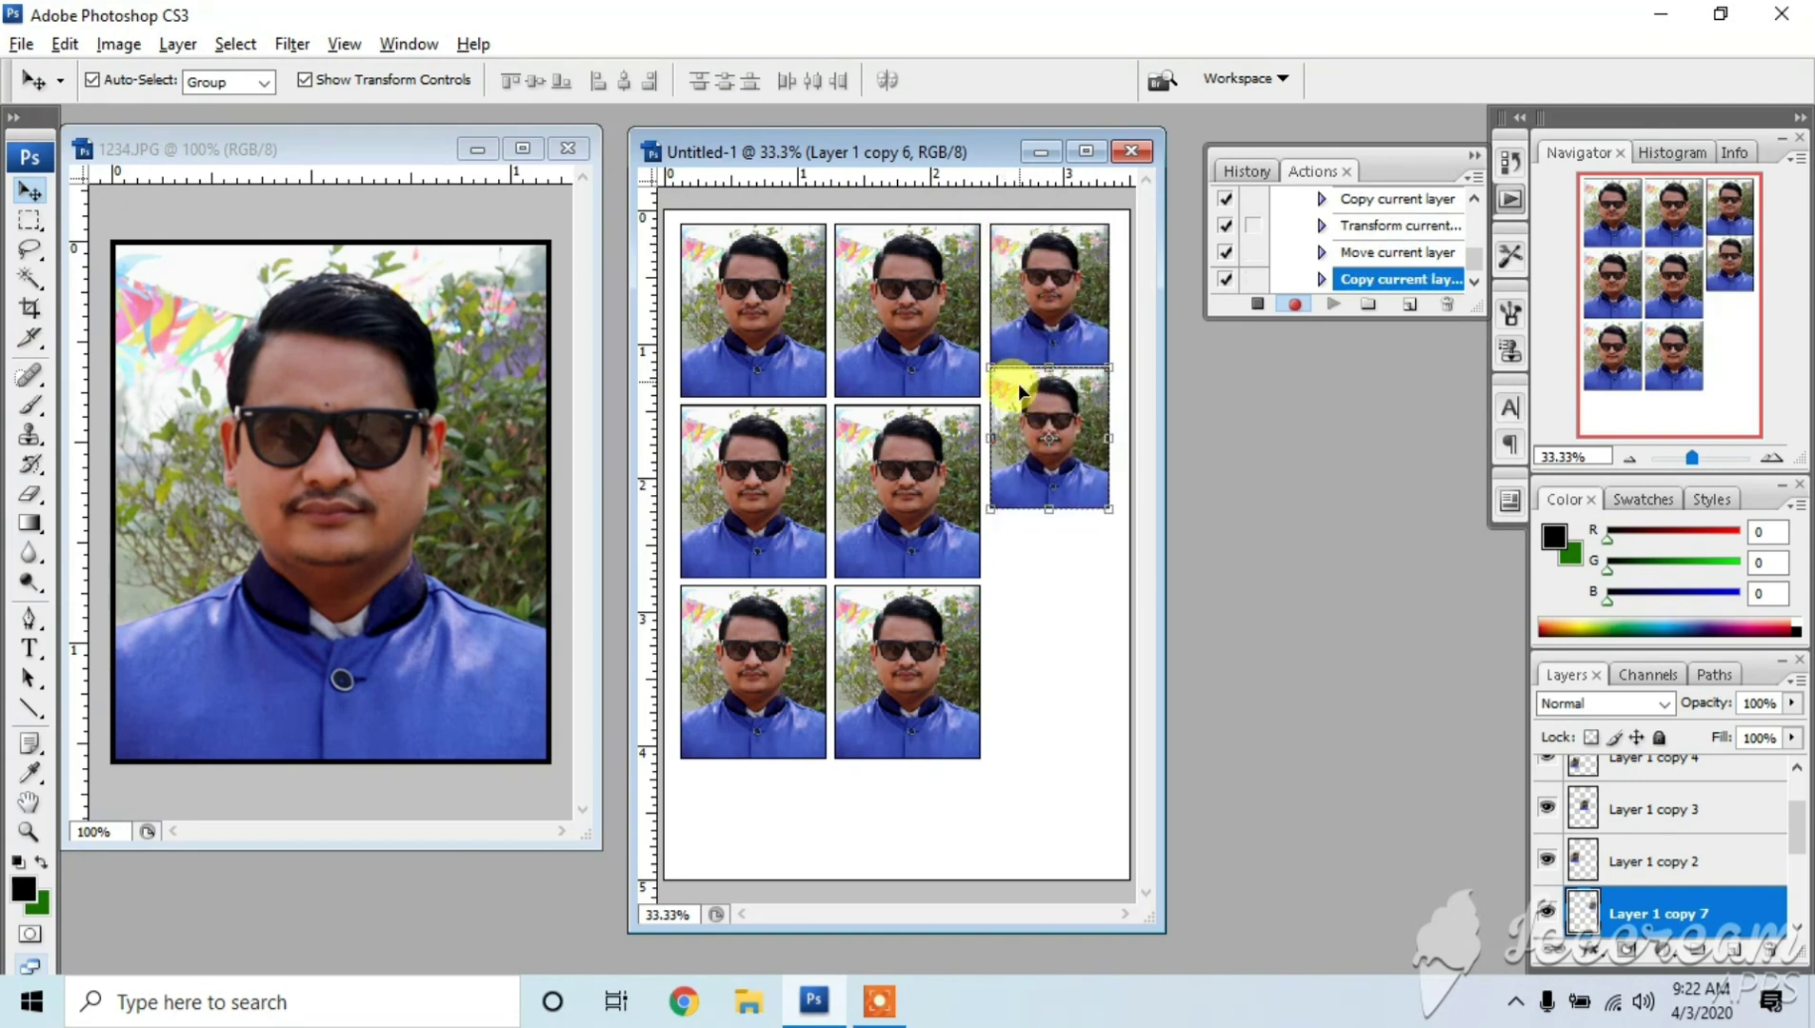
left_click_drag(1030, 274, 1049, 577)
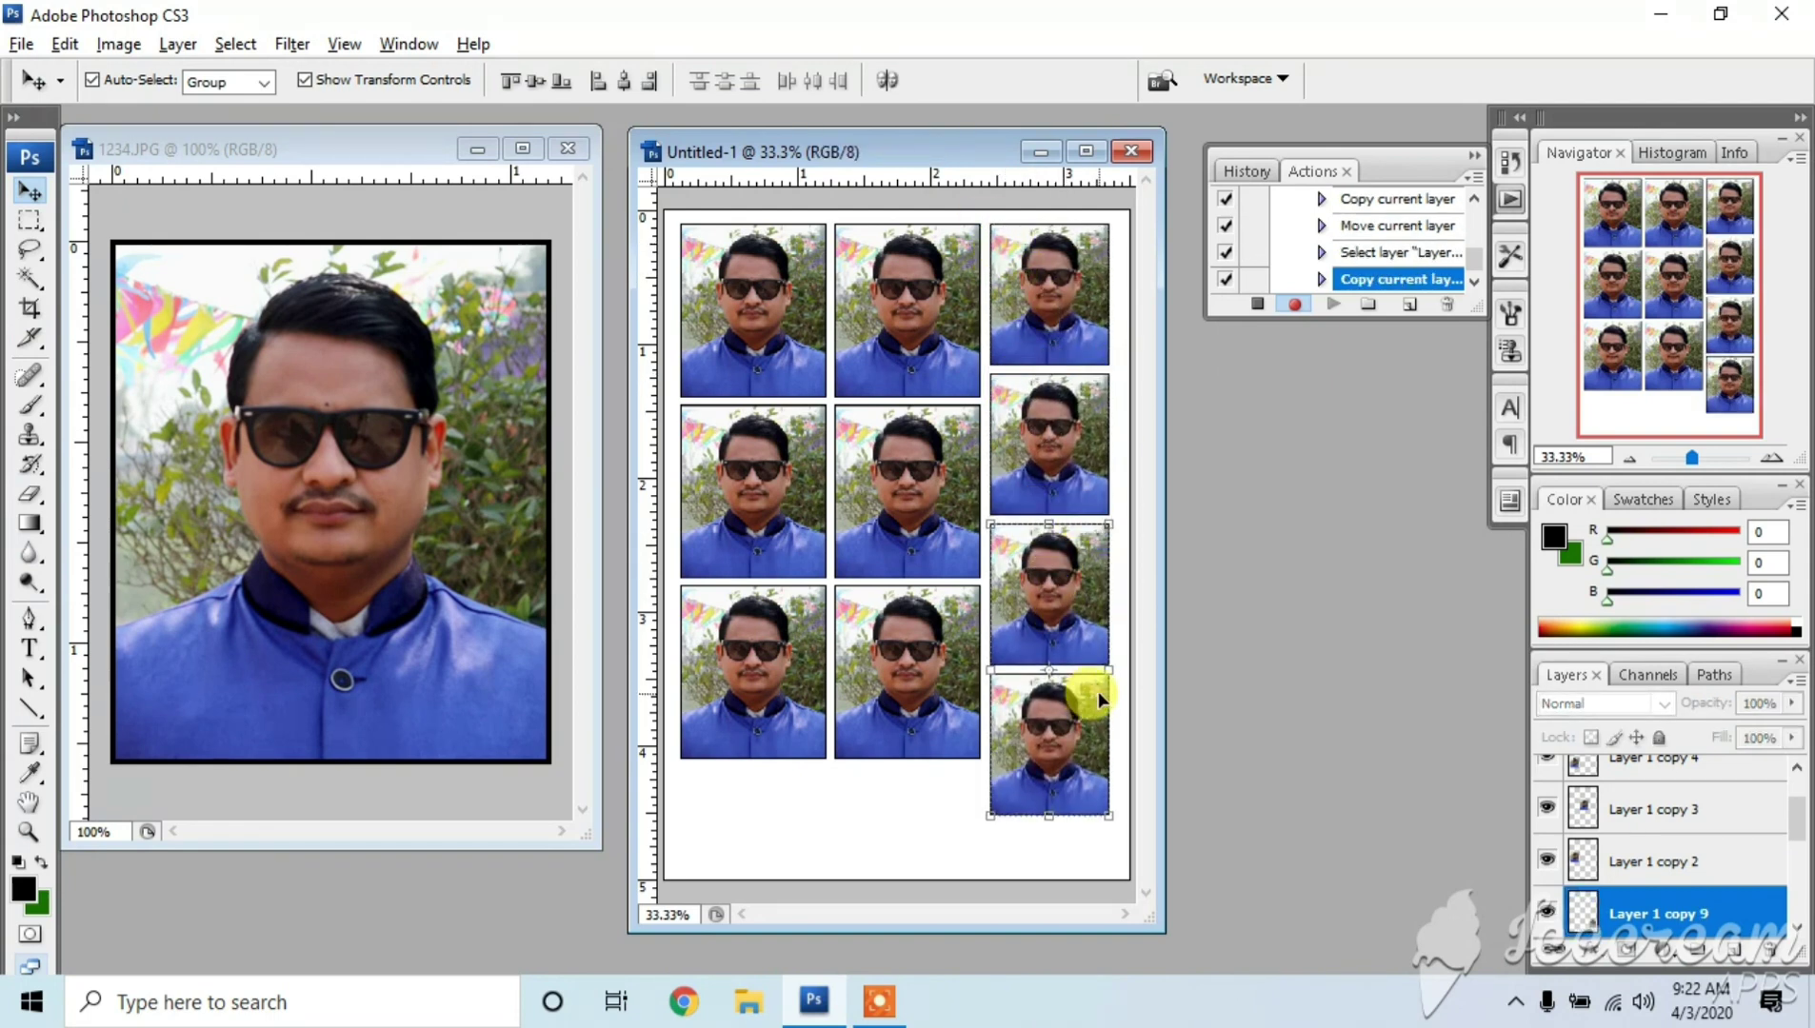
Open the 3r banner image from the Desktop.
double_click(369, 889)
double_click(1201, 244)
double_click(370, 890)
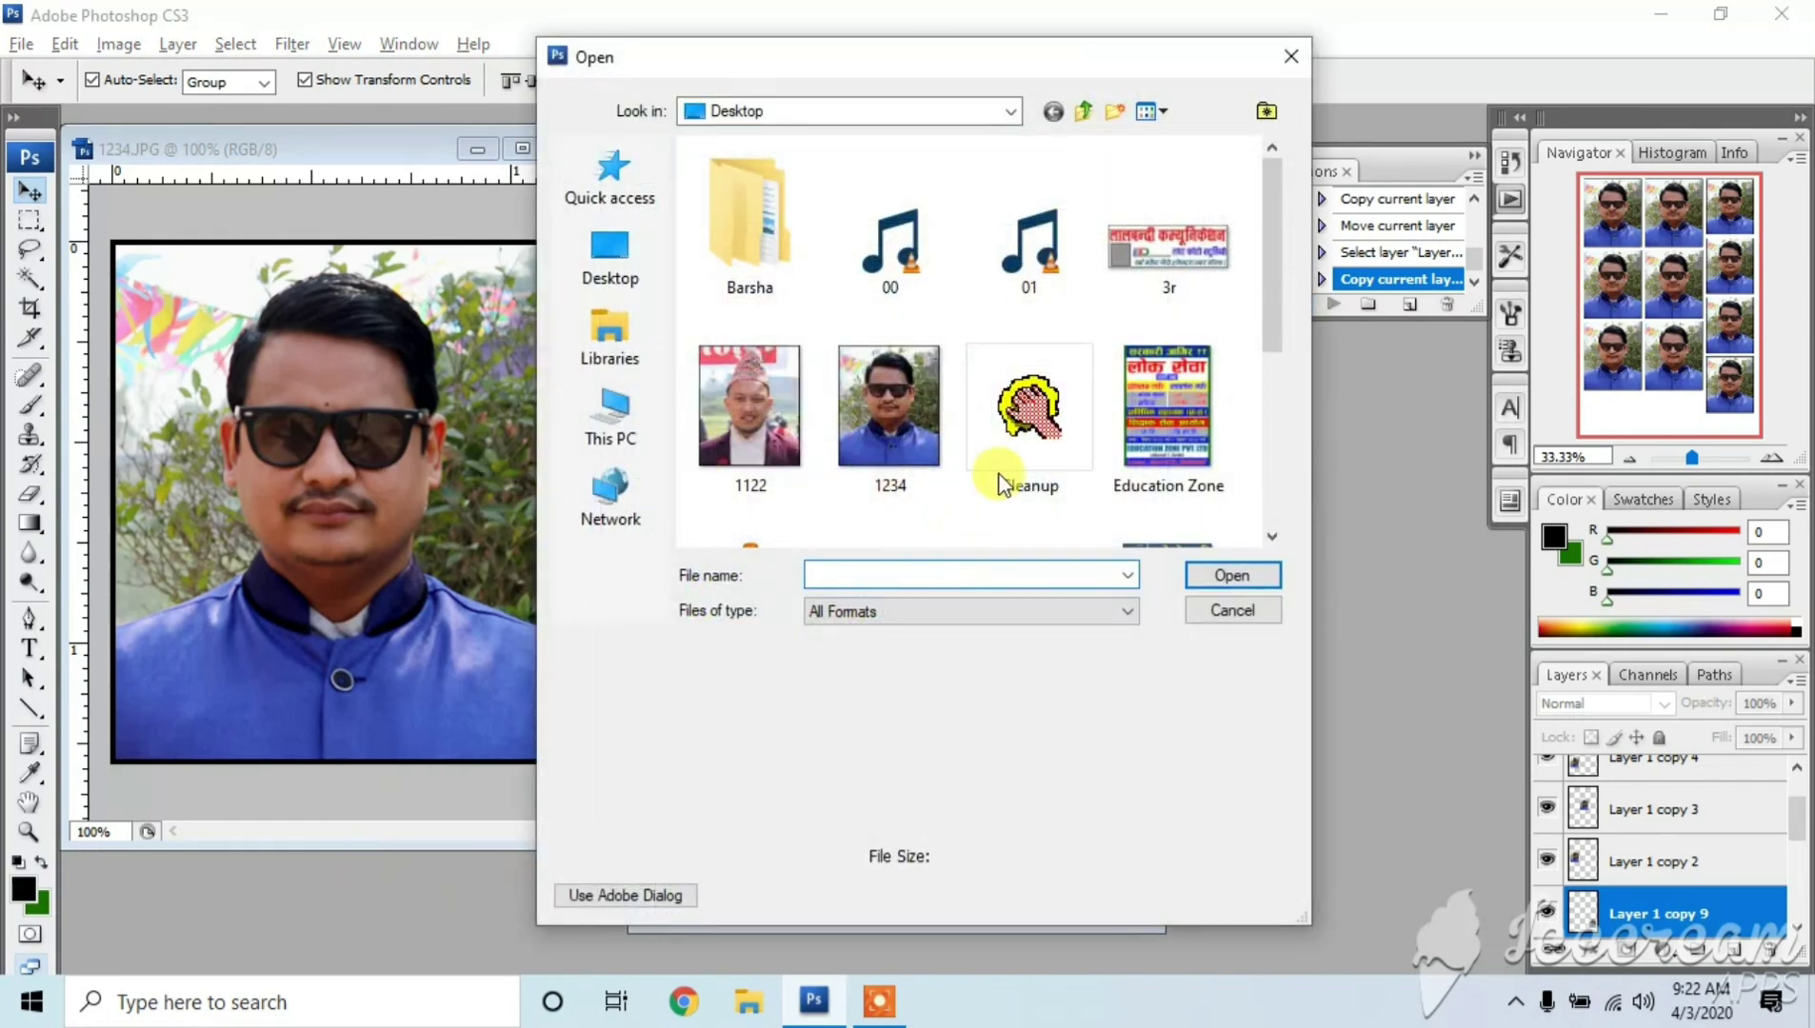
double_click(1202, 244)
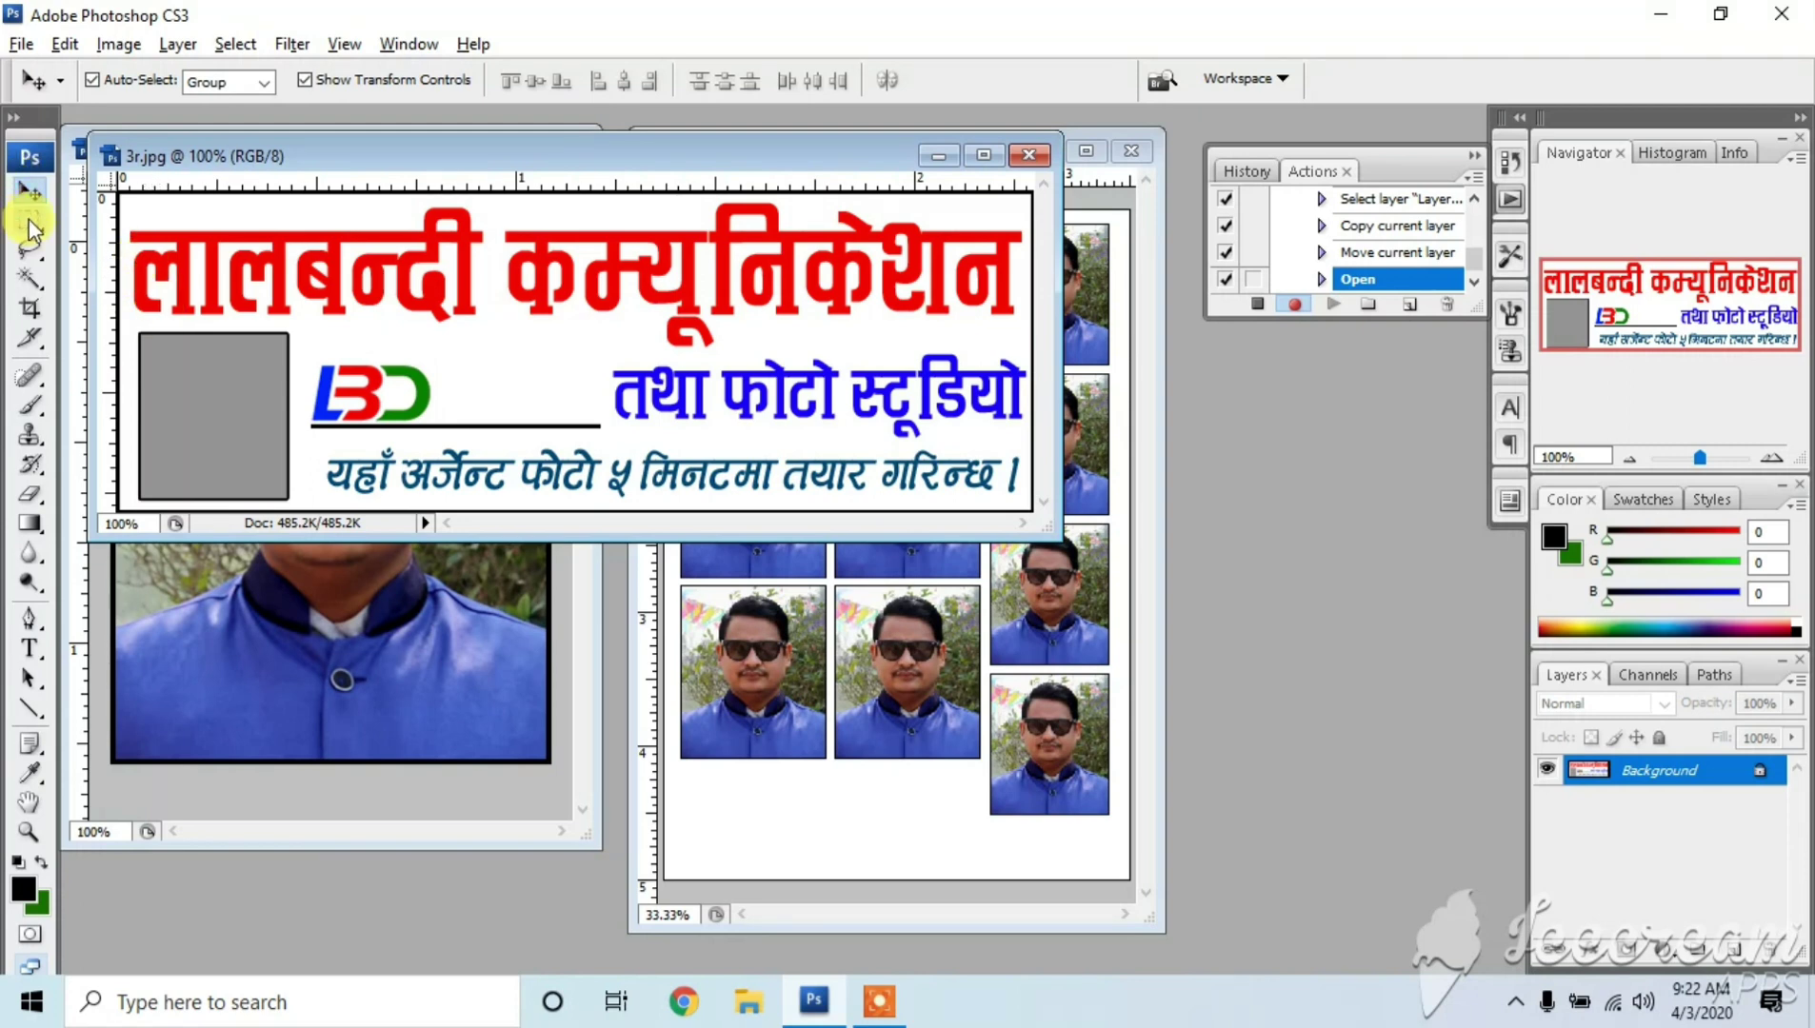
Copy the entire 3r.jpg banner and paste it into the photo sheet as a new layer.
mouse_move(409, 154)
left_mouse_down()
mouse_move(440, 162)
mouse_move(410, 136)
left_mouse_up()
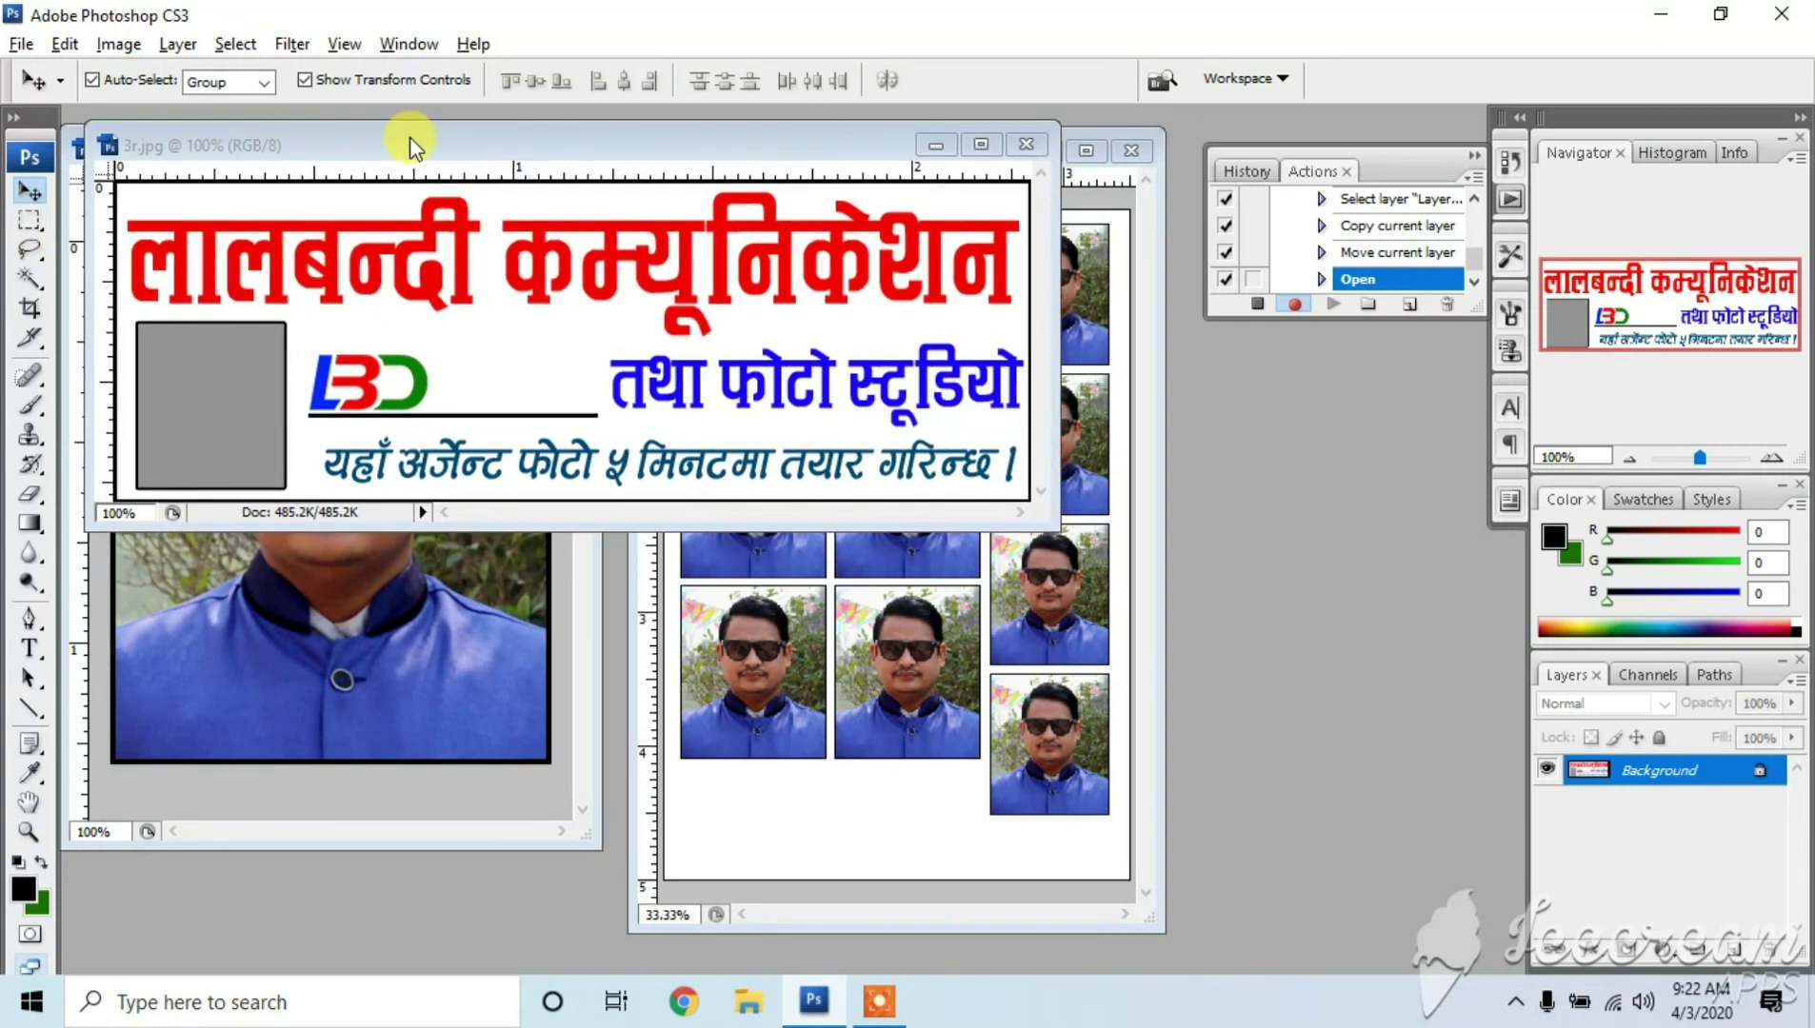
key("ctrl+a")
key("ctrl+c")
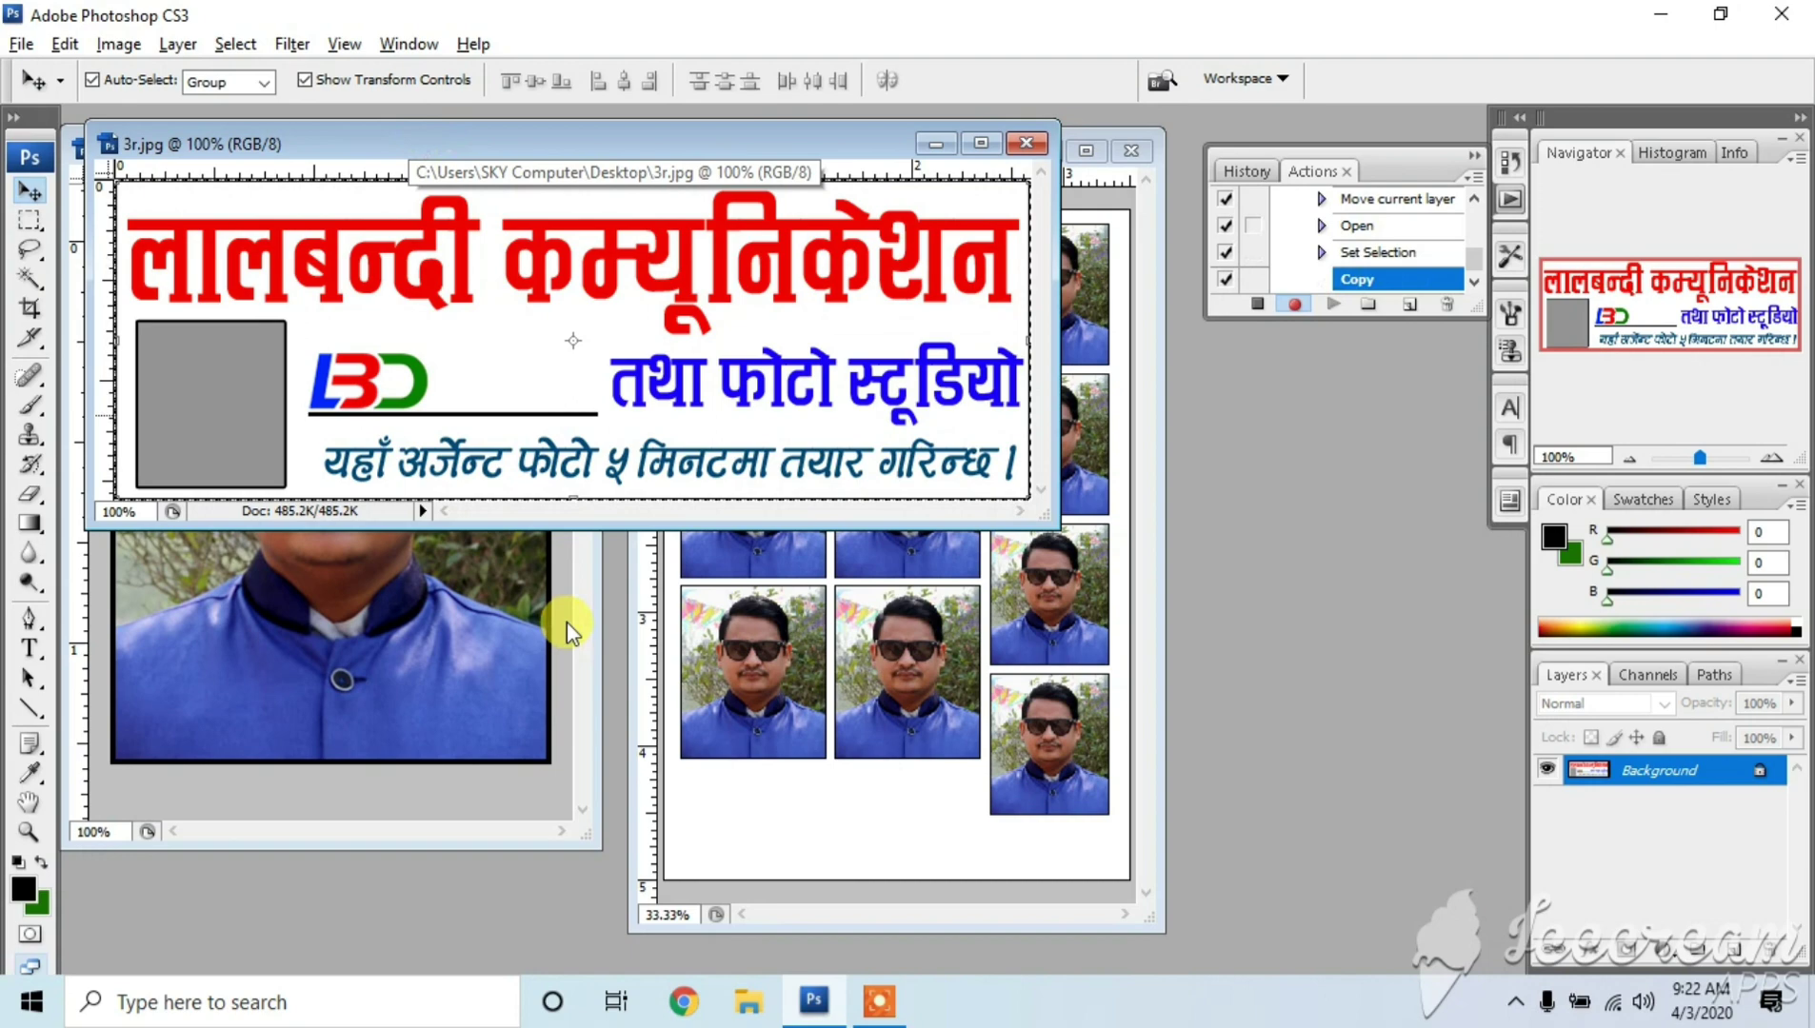
left_click(761, 837)
key("ctrl+v")
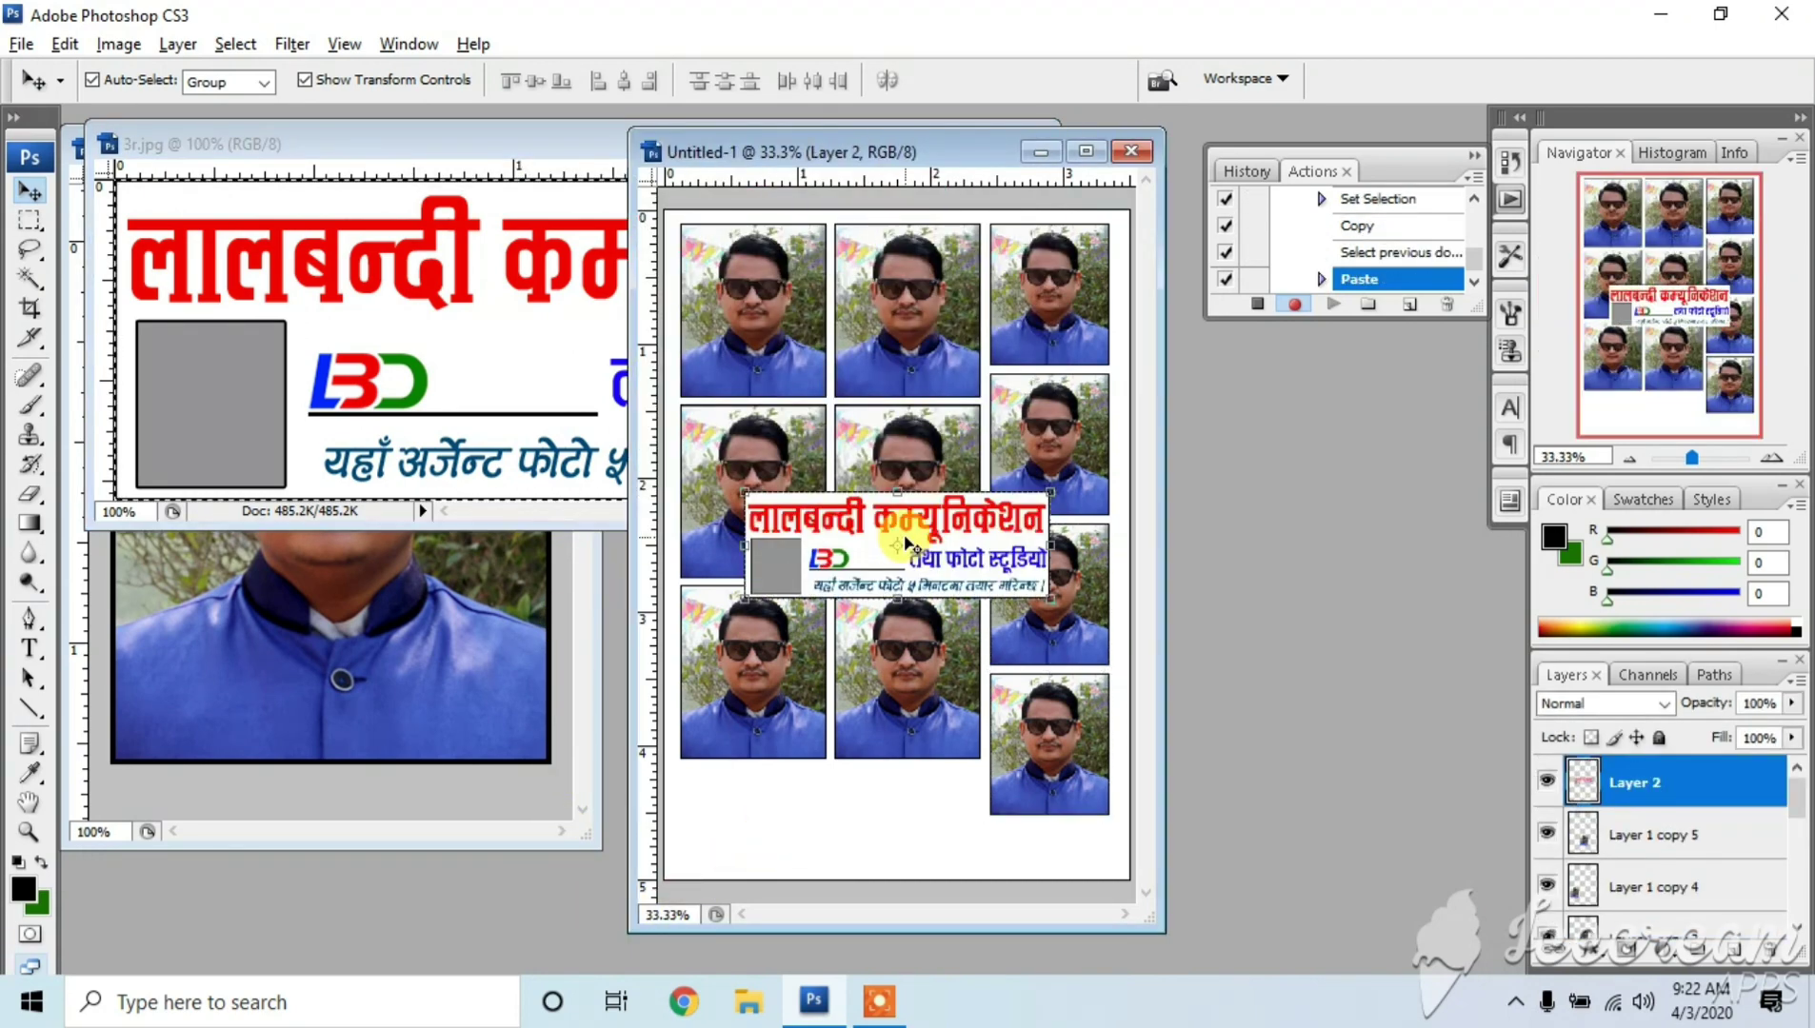
key("ctrl+t")
key("Return")
Close the 3r.jpg document and maximize the photo sheet's window.
key("ctrl+Tab")
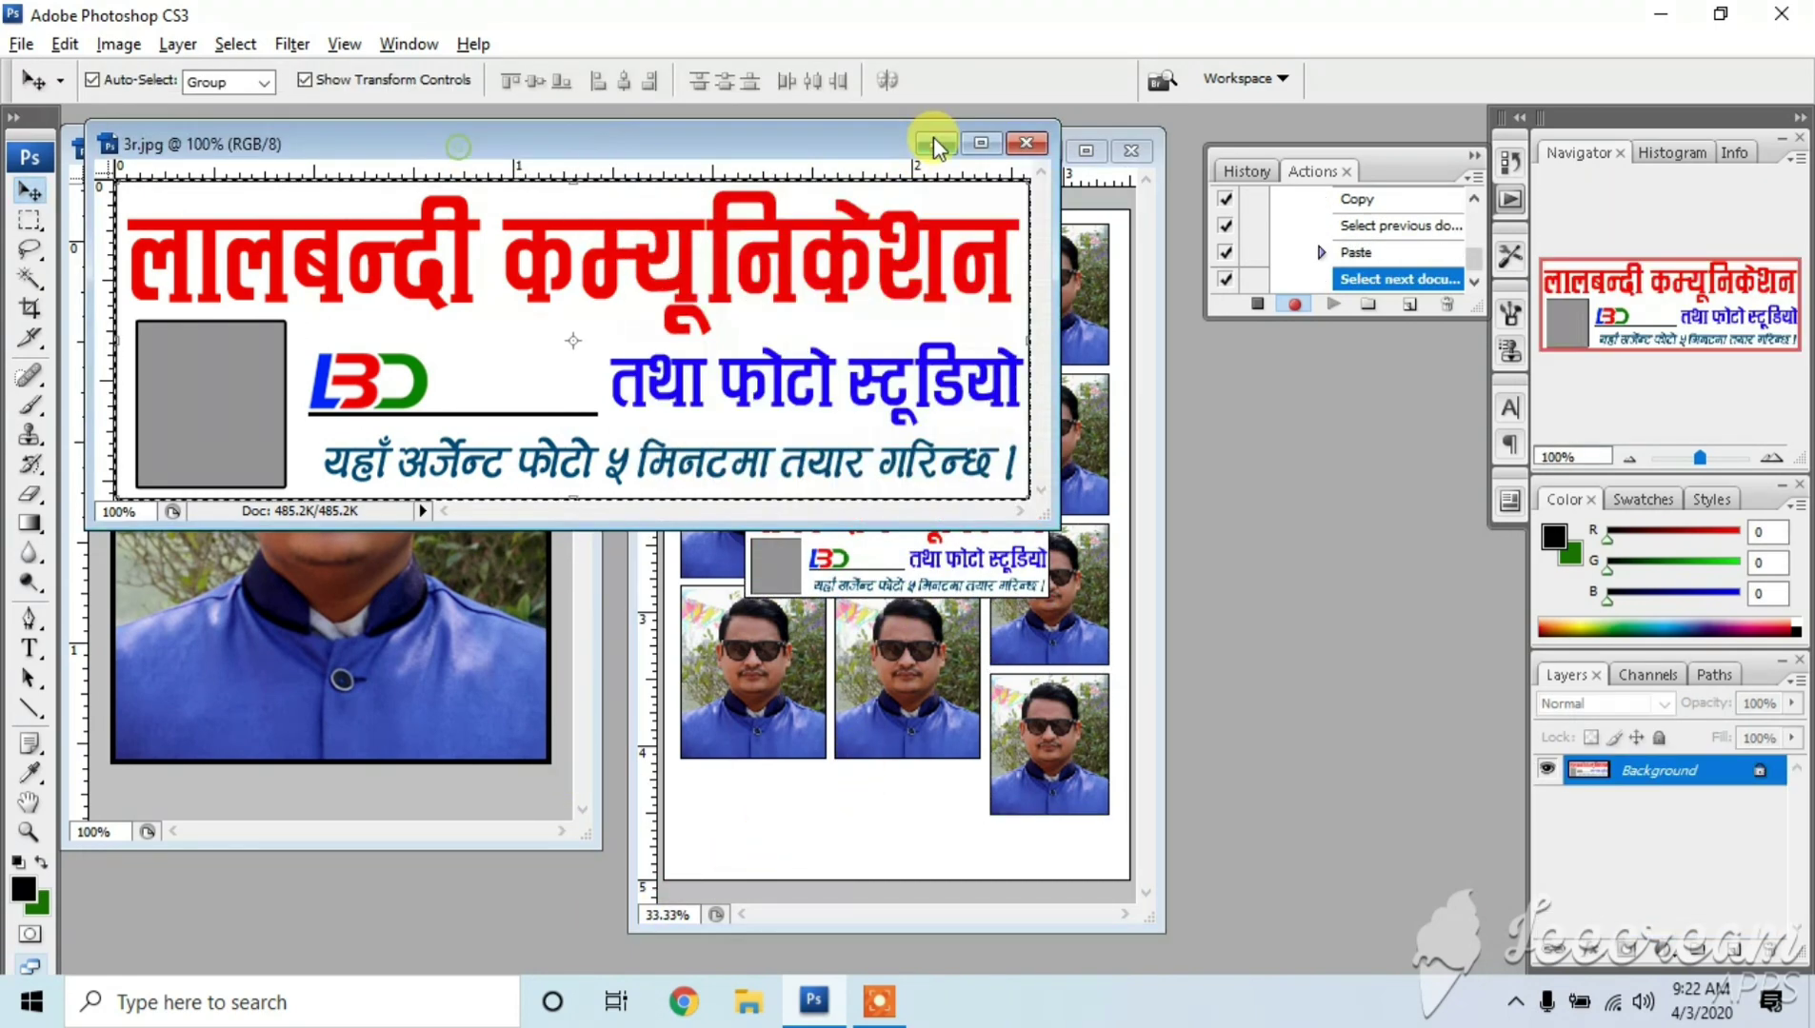
left_click(1028, 145)
left_click(1086, 152)
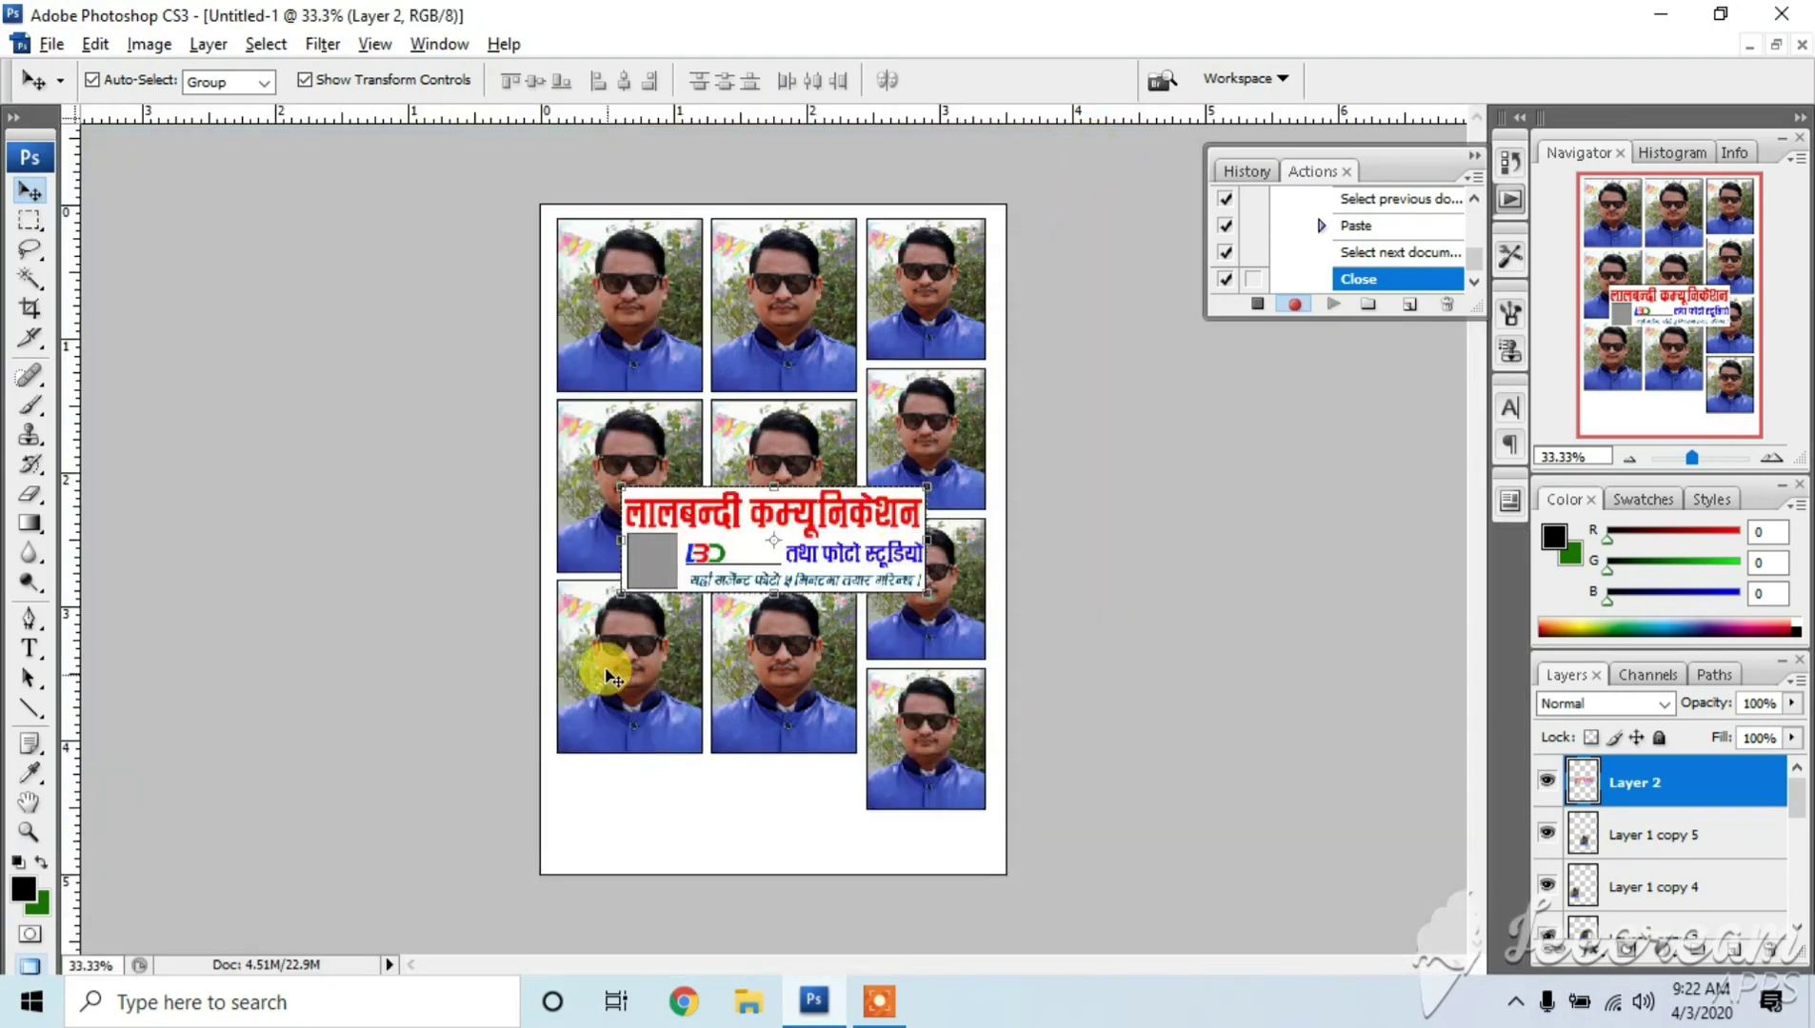
Move the banner into the empty space below the two columns of larger photos.
left_click(688, 530, "ctrl")
left_click(687, 529, "ctrl")
left_click_drag(652, 388, 504, 841)
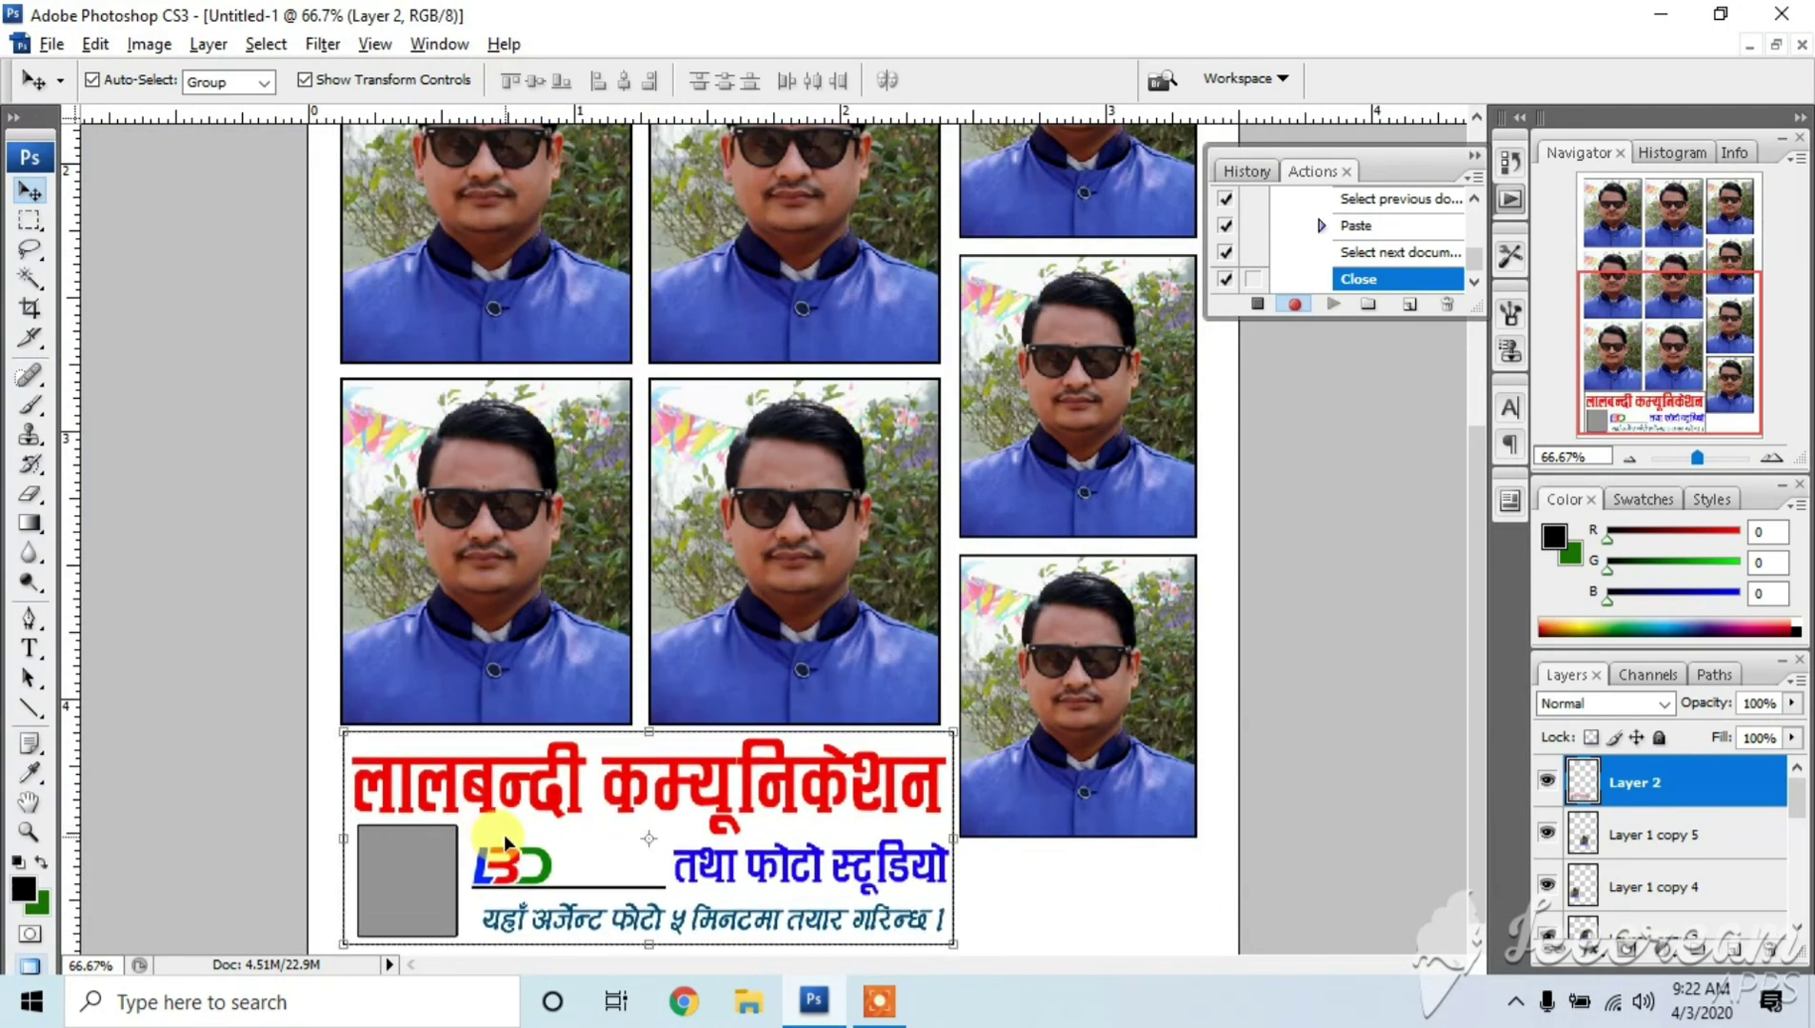
Scale the banner down to the combined width of the two larger photo columns and shift it slightly lower.
left_click_drag(949, 947, 936, 919)
key("Return")
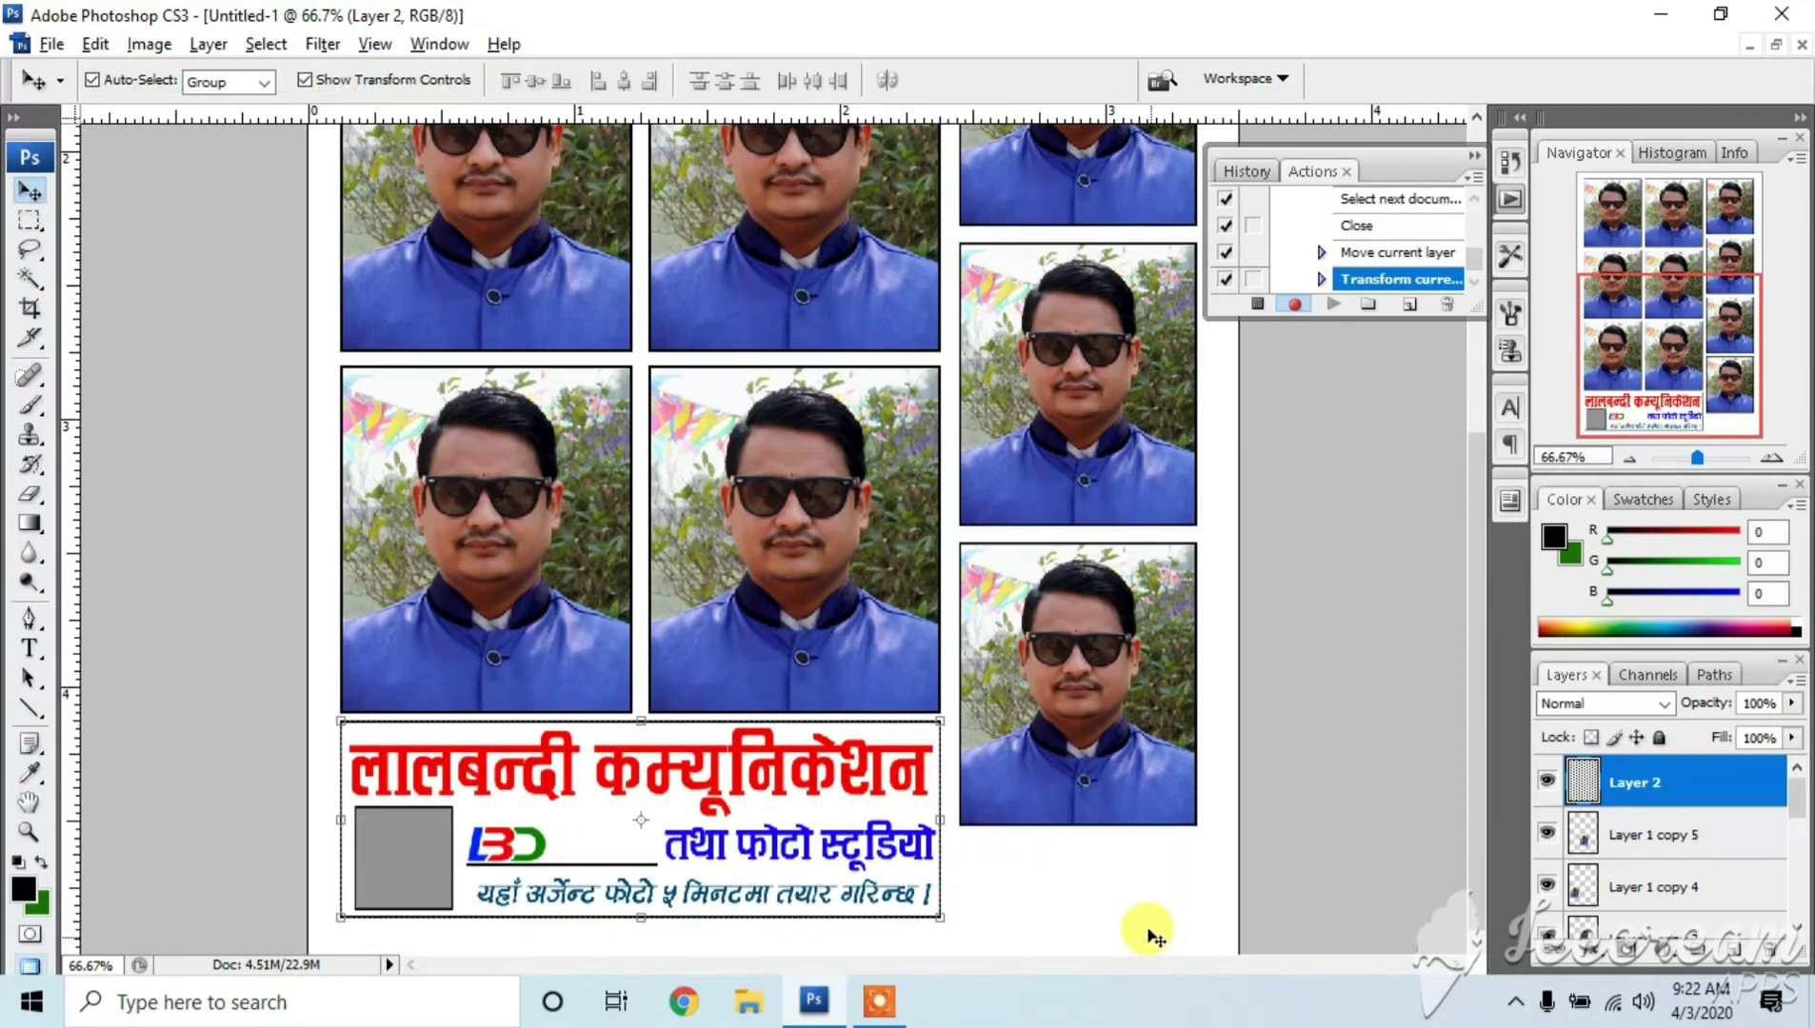
left_click(1147, 924)
left_click(1026, 624)
left_click(629, 786)
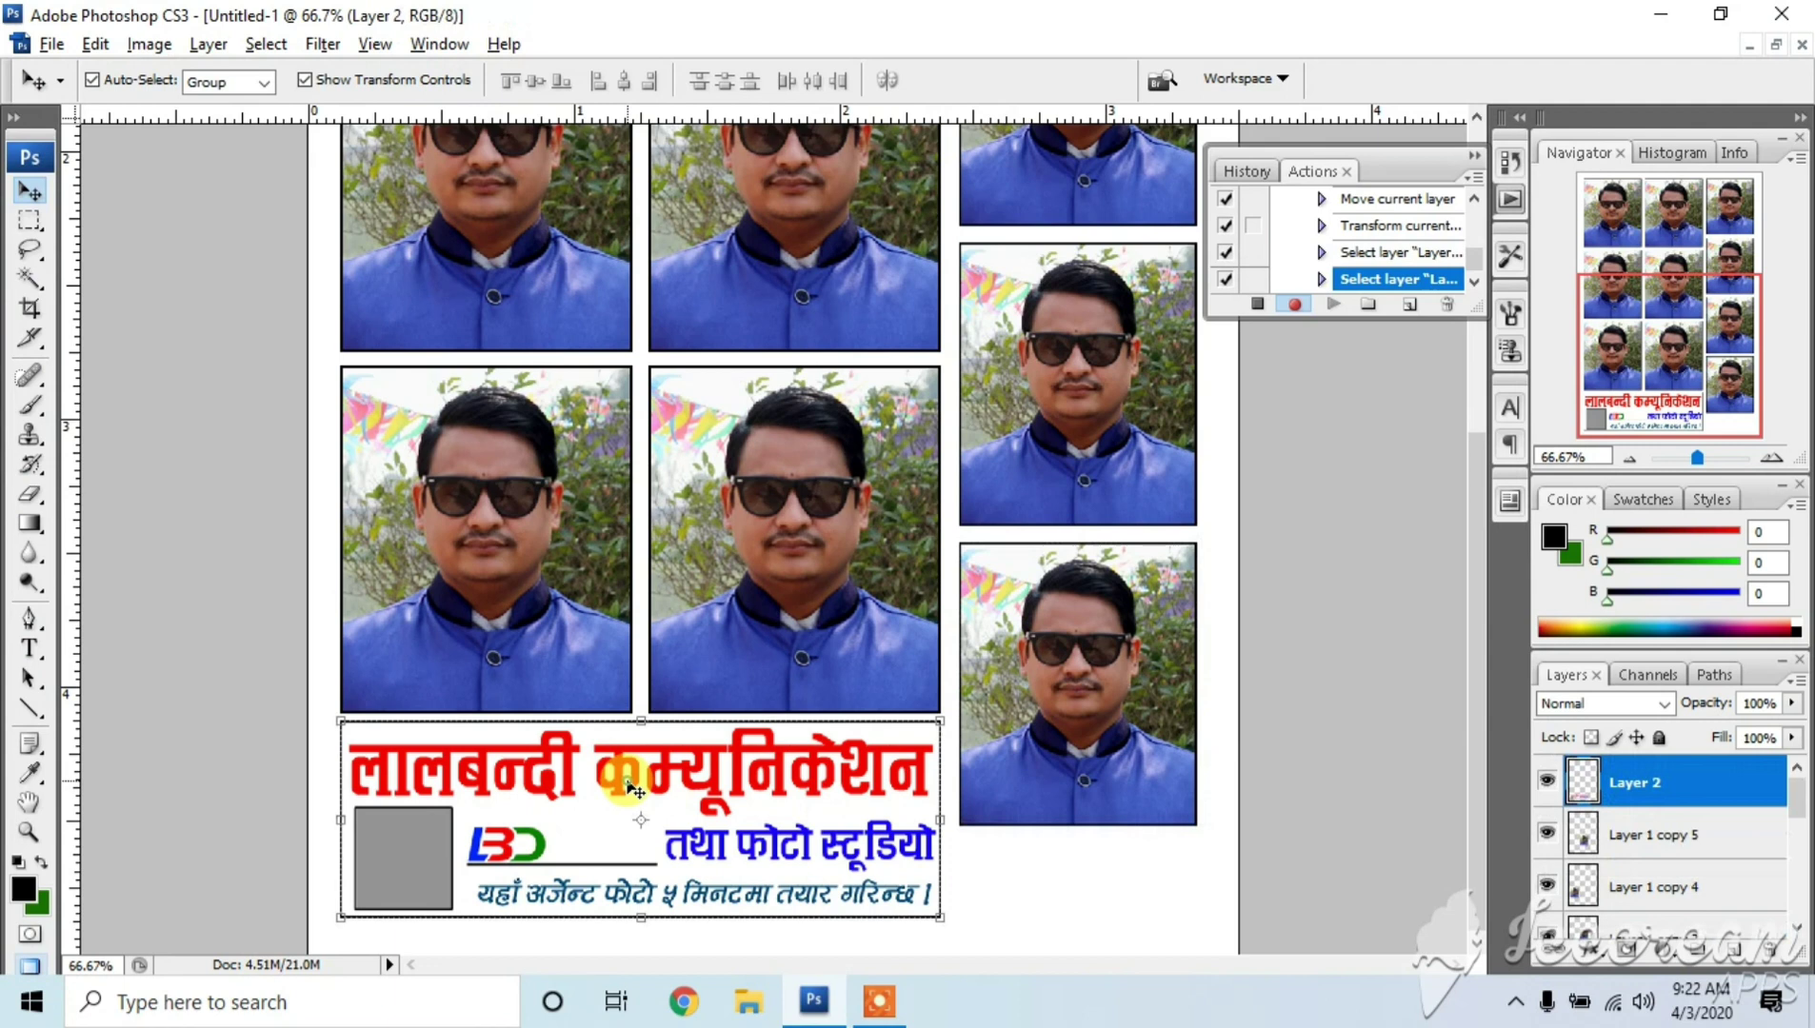
left_click_drag(627, 779, 629, 785)
Duplicate the lowest small photo onto the banner, bring the copy to the front and scale it to about 43%.
left_click(1048, 729)
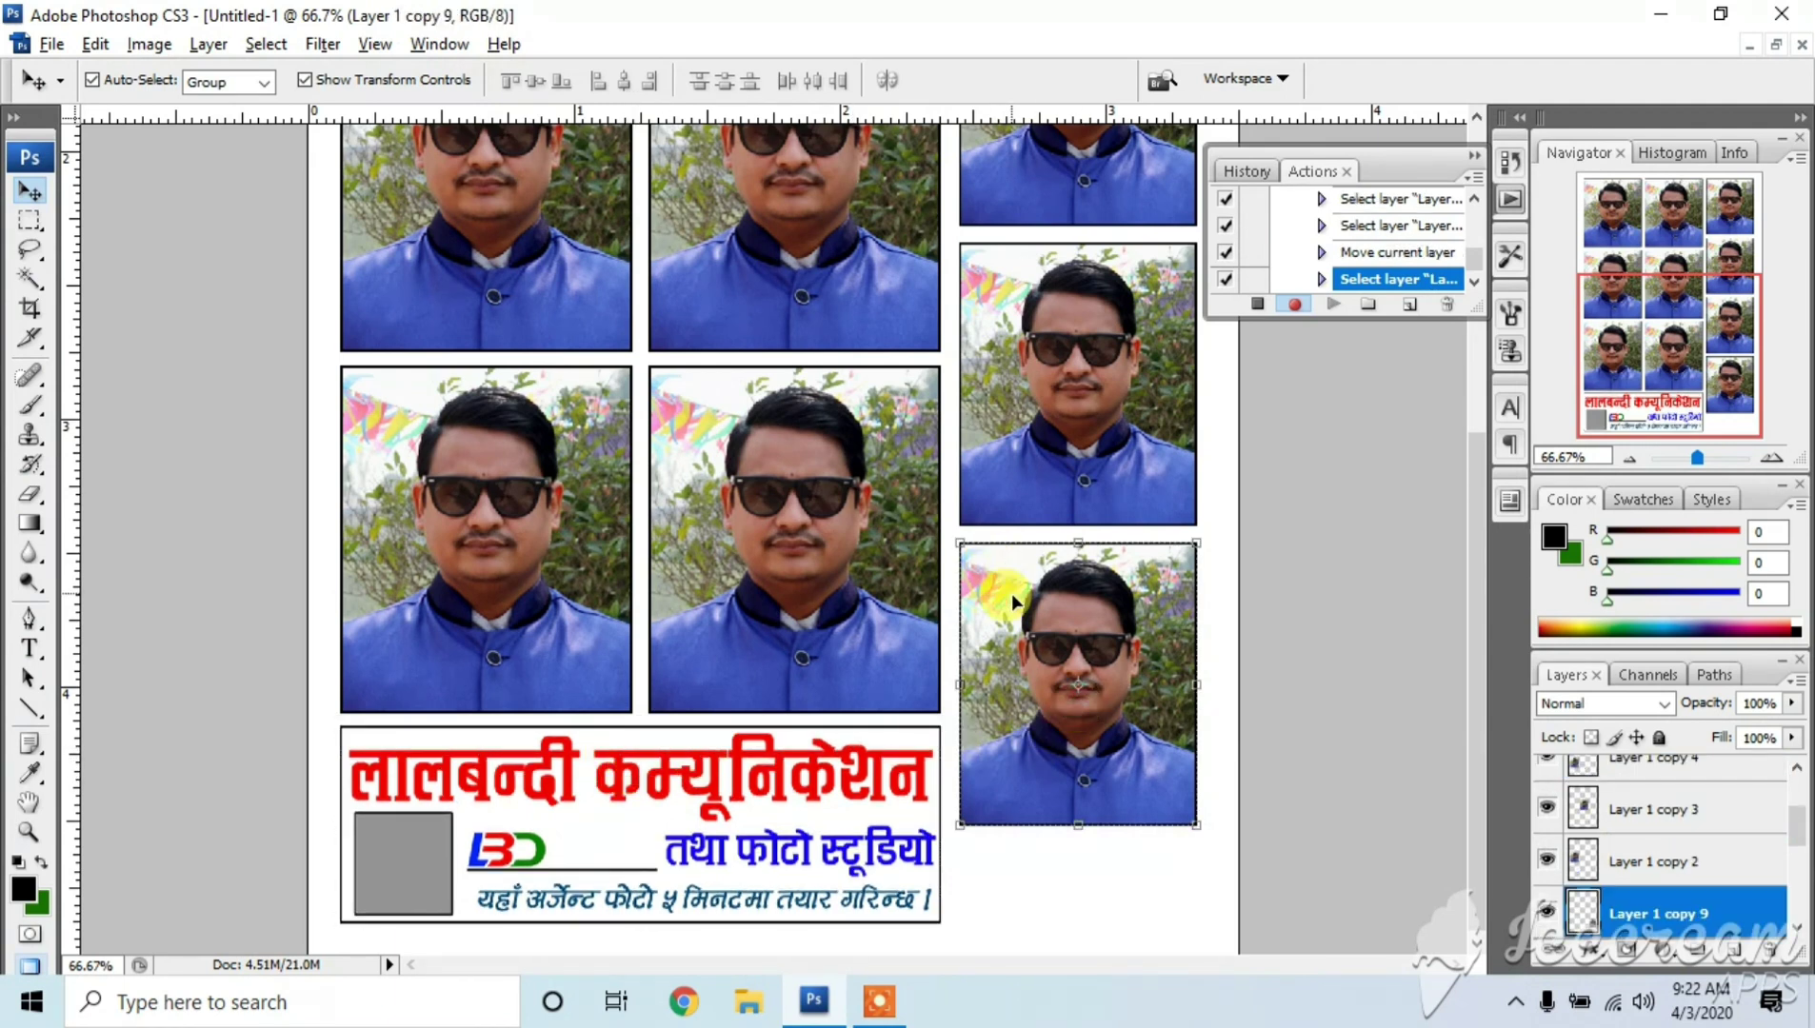
left_click_drag(1032, 591, 468, 731)
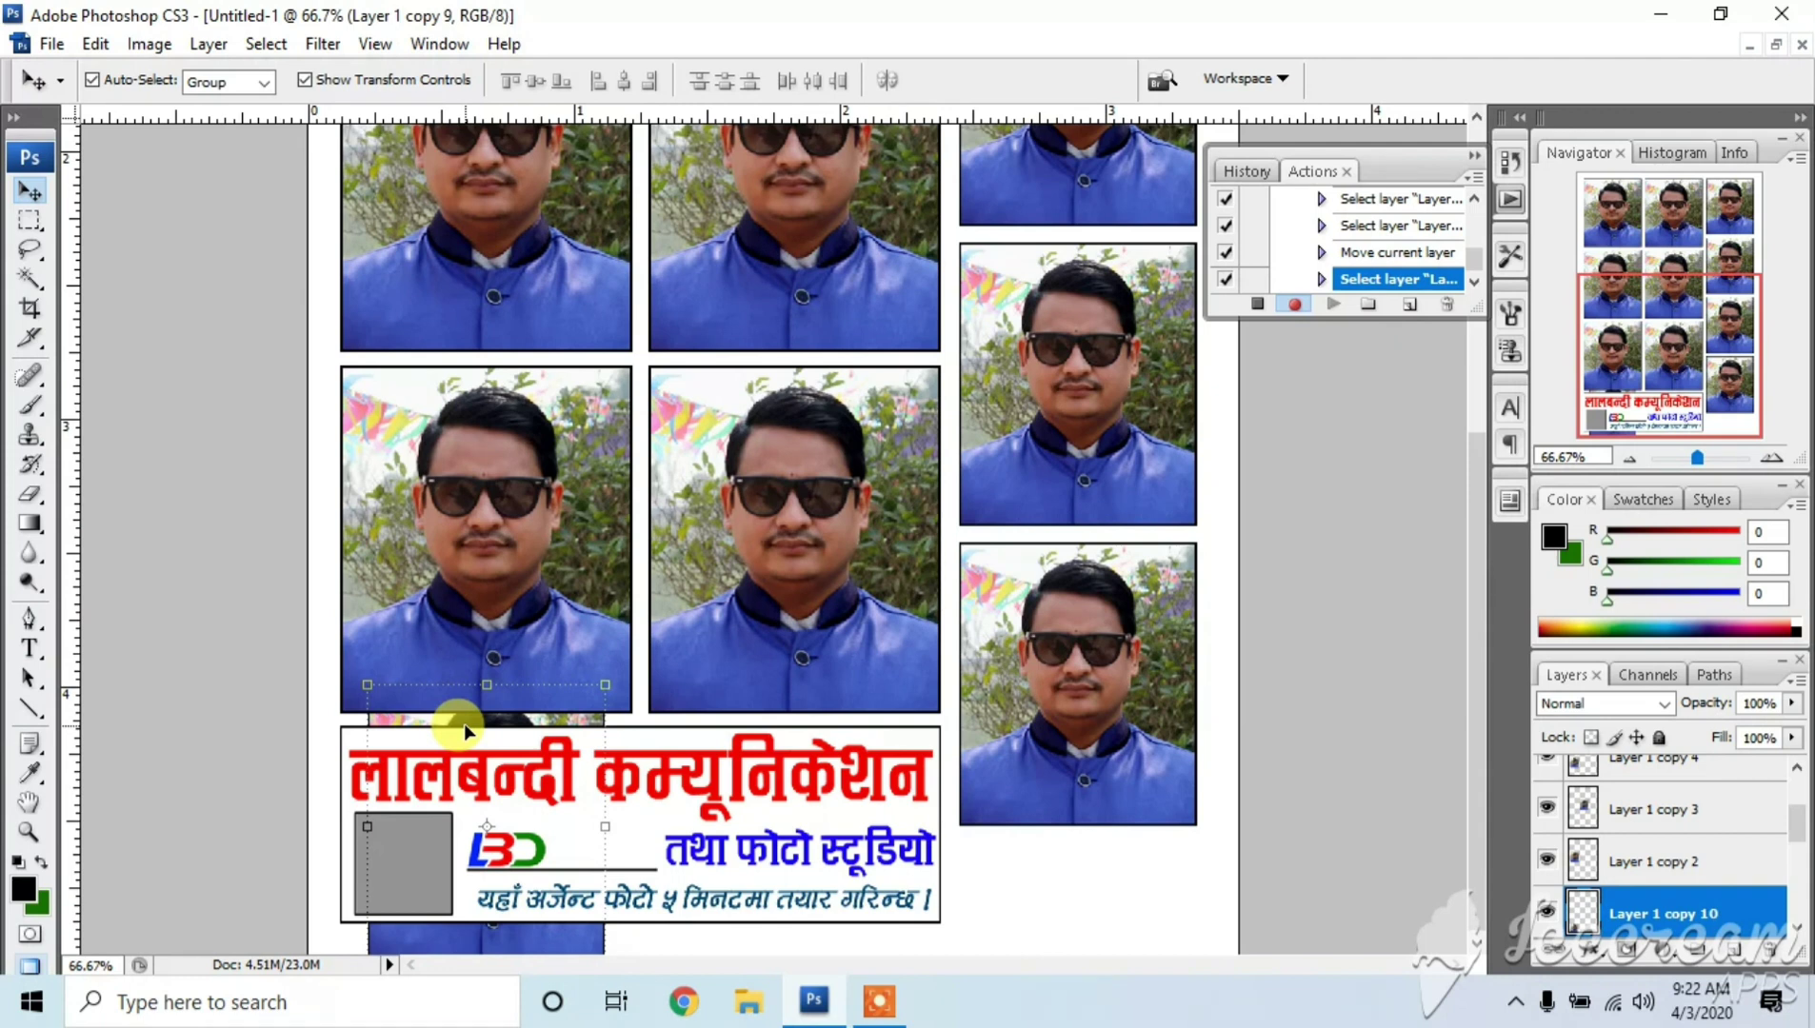
key("ctrl+shift+bracketright")
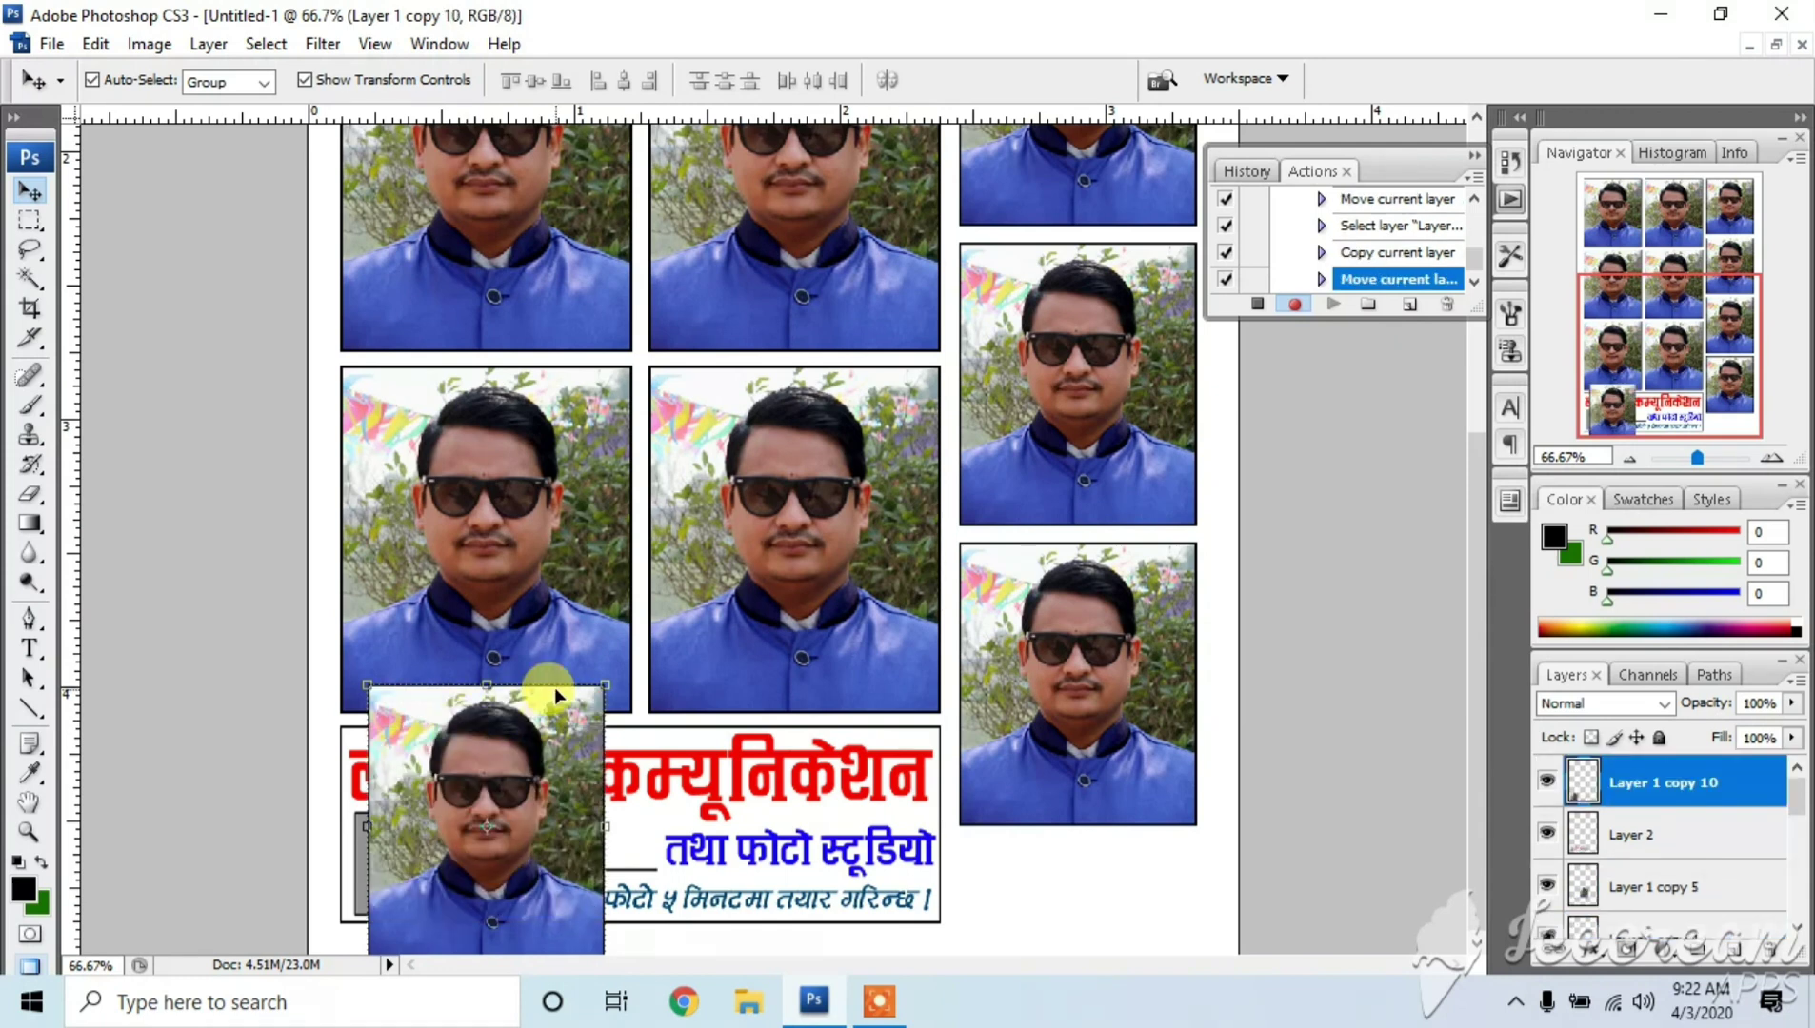
left_click_drag(367, 685, 417, 792)
key("Return")
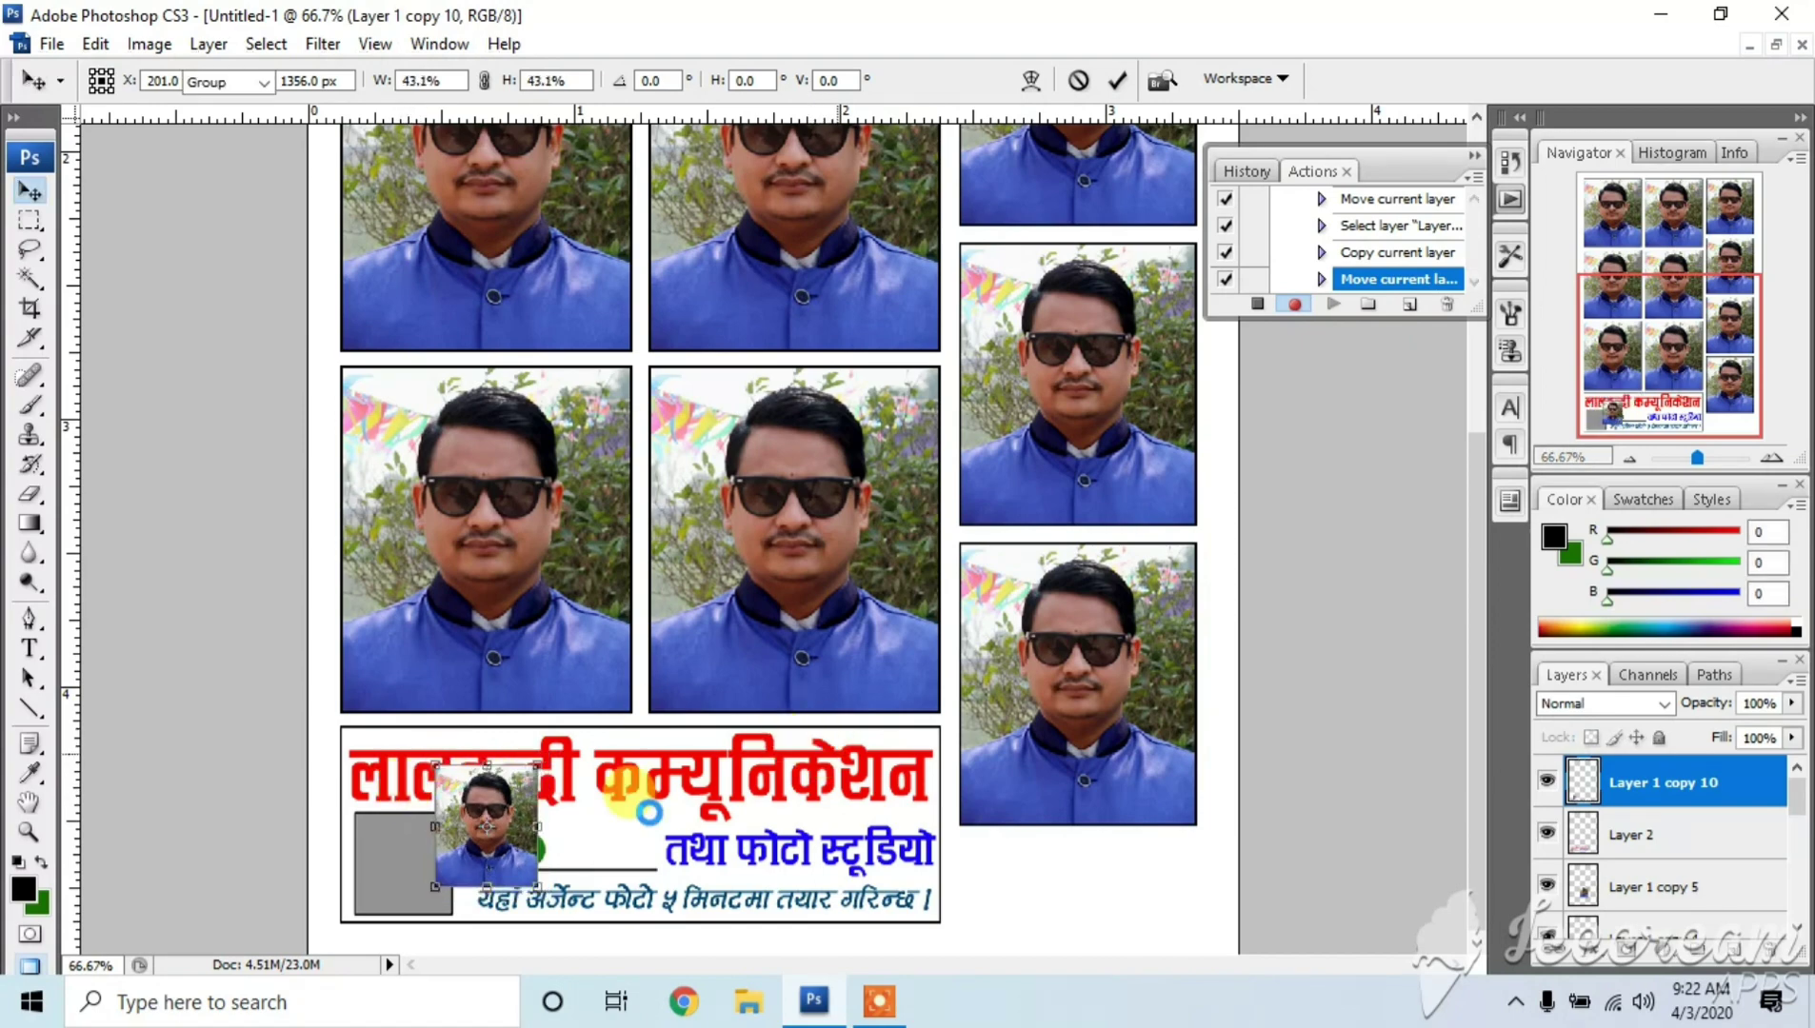
Place the miniature photo over the banner's grey box and shrink it further to fit inside the box.
scroll(472, 800, "up", 2)
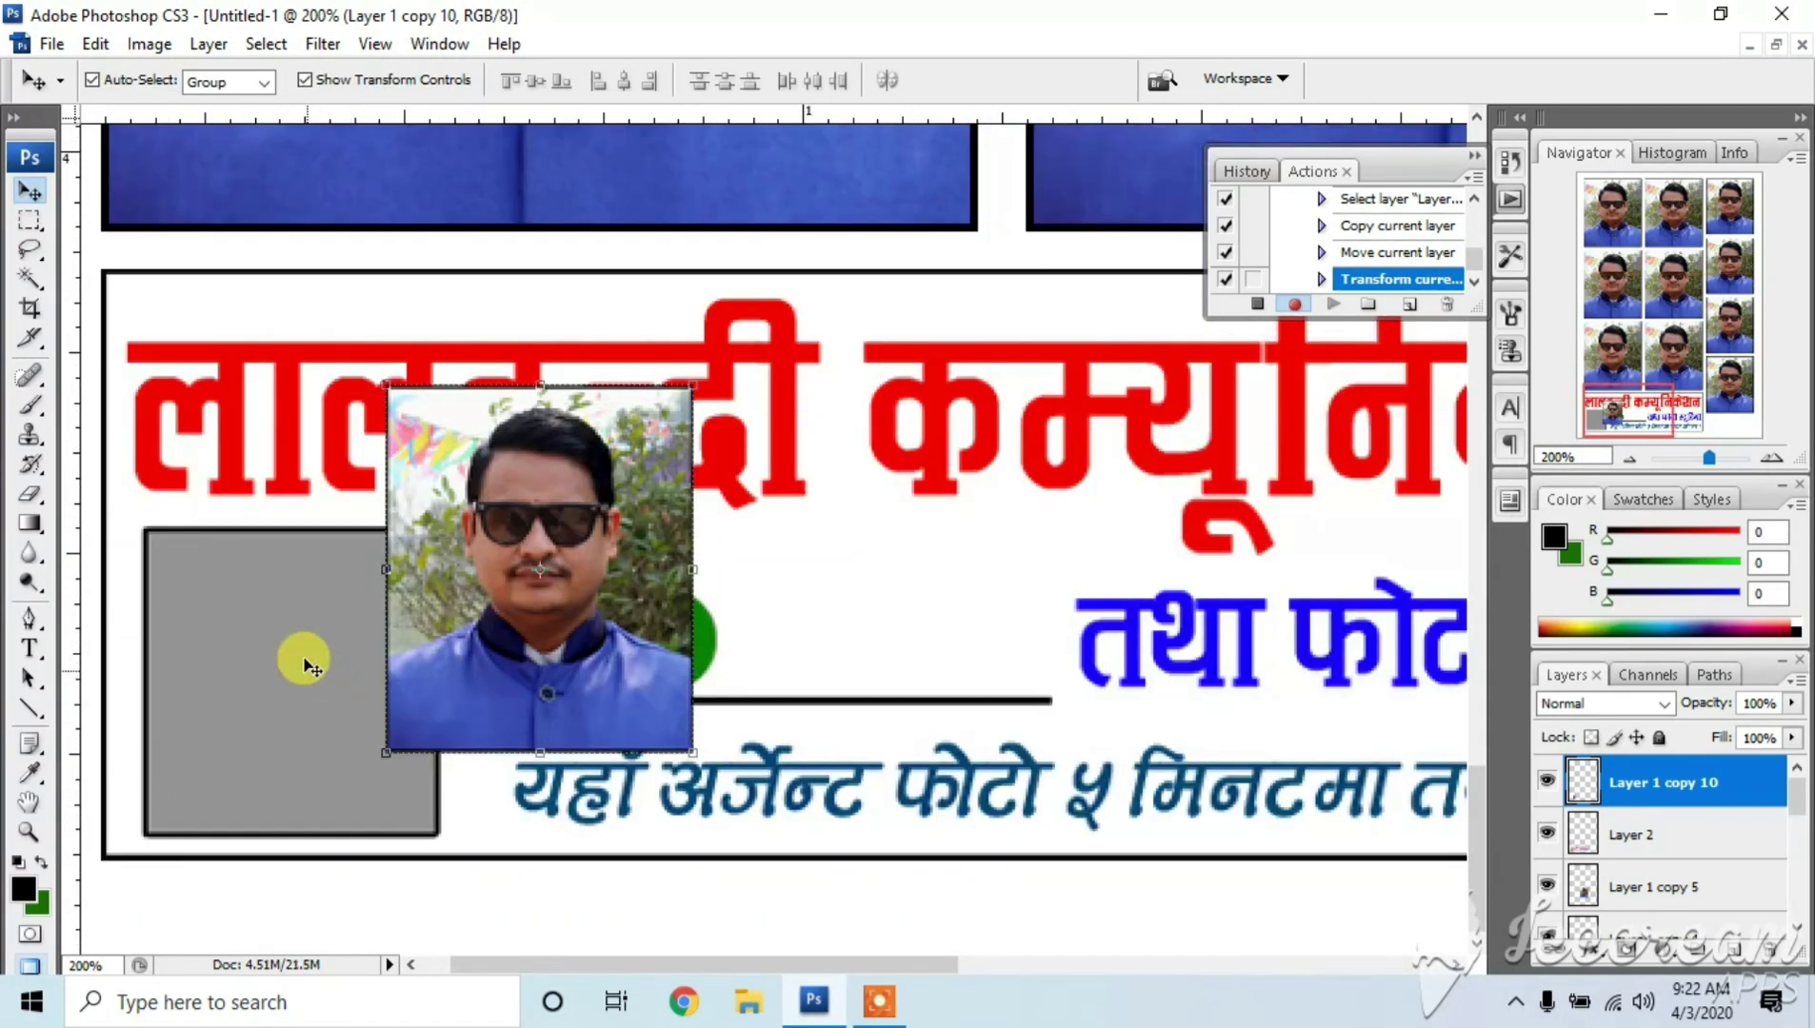
left_click_drag(440, 510, 205, 618)
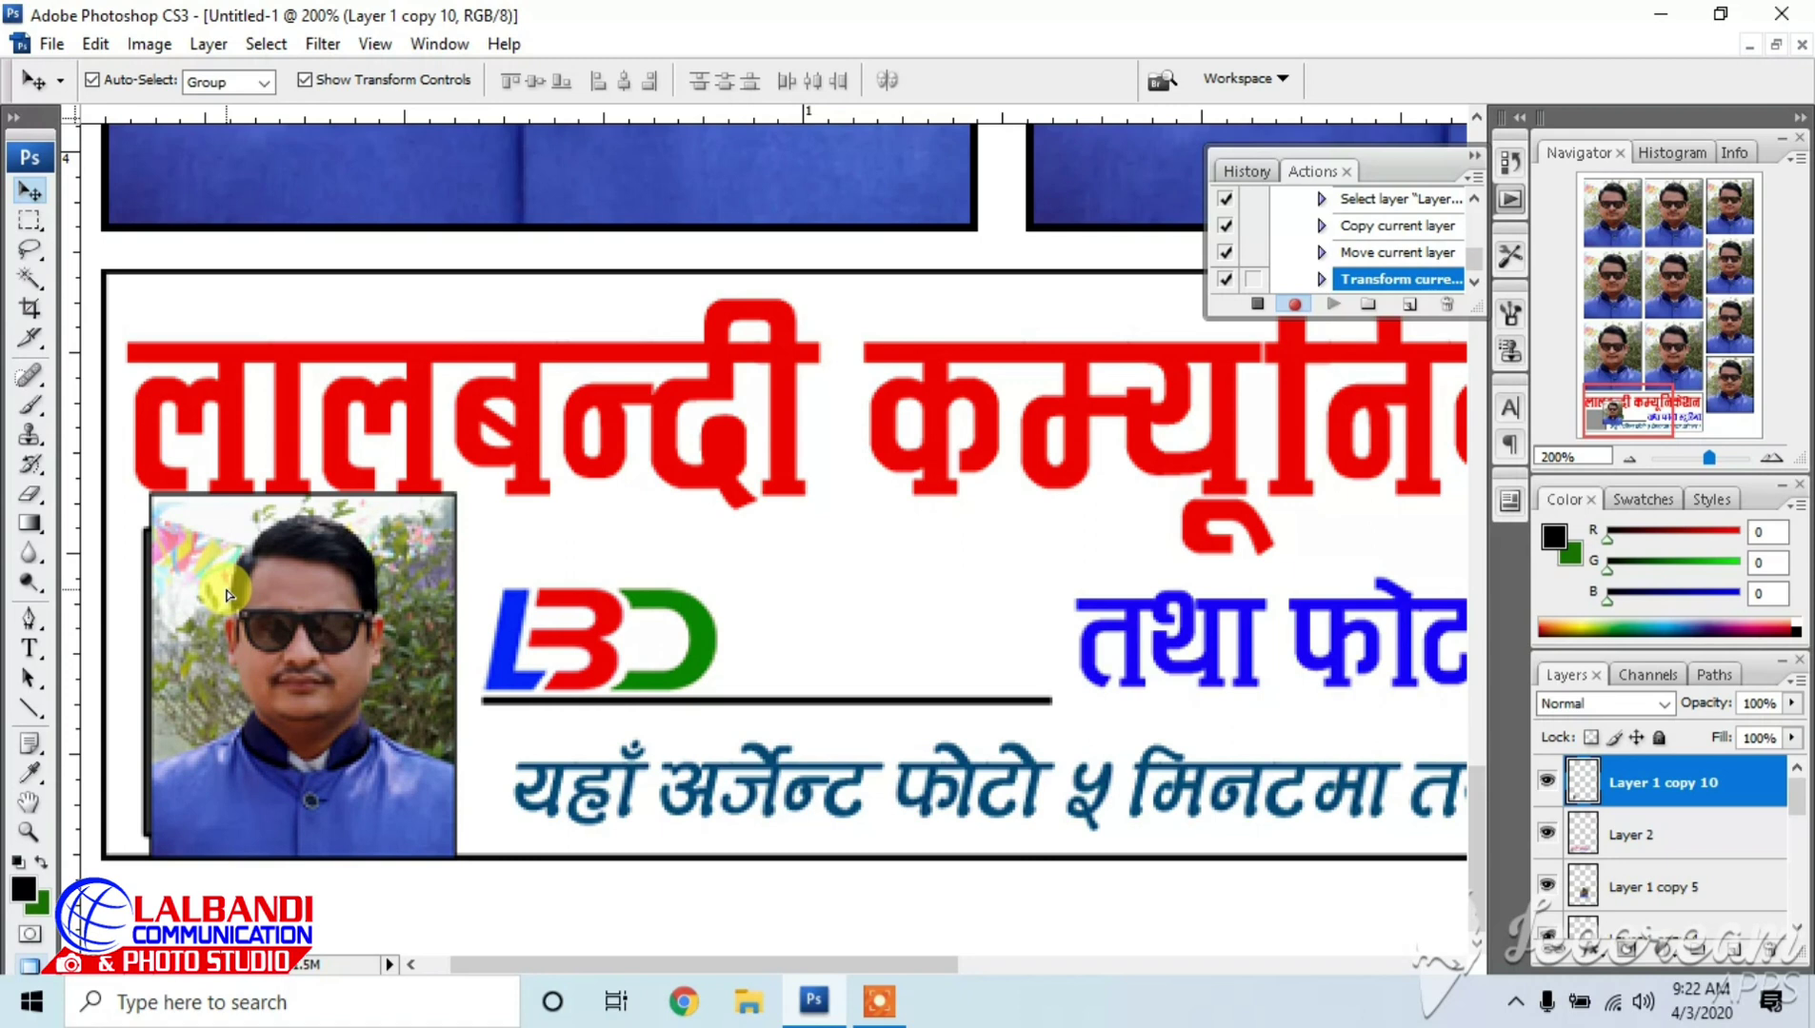
left_click_drag(151, 494, 197, 542)
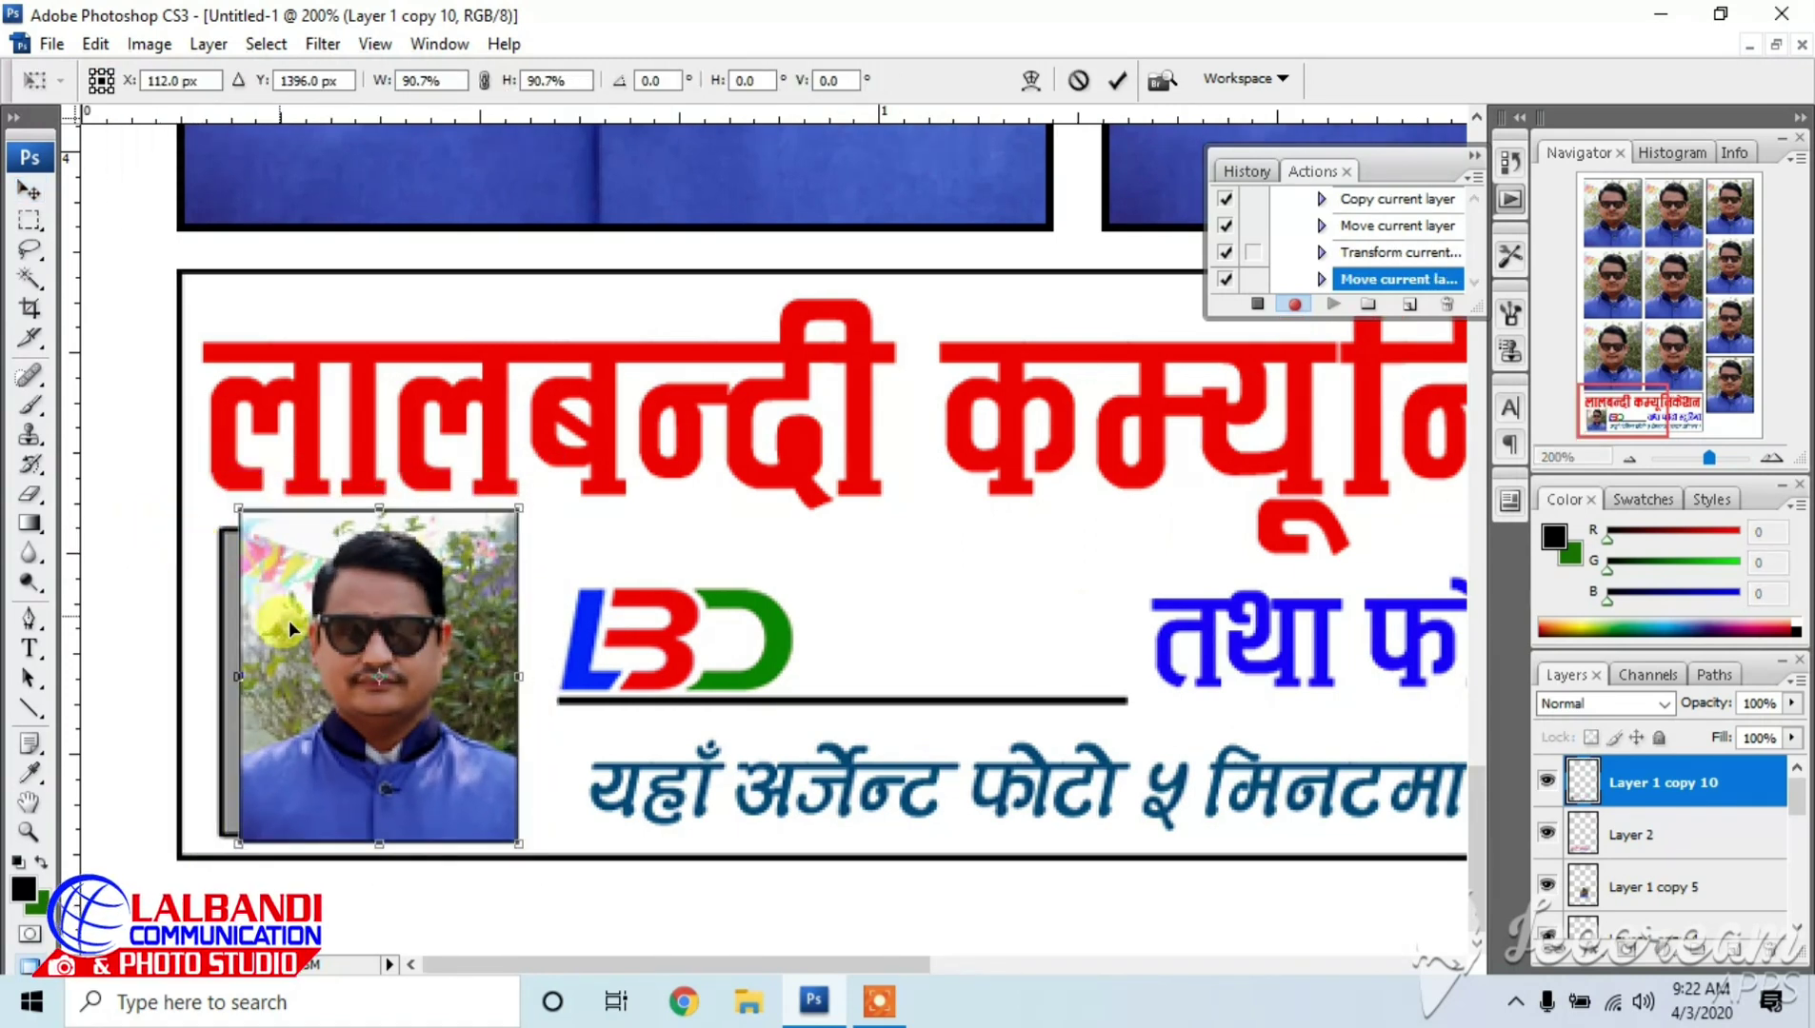
key("Return")
left_click_drag(324, 590, 233, 520)
key("Return")
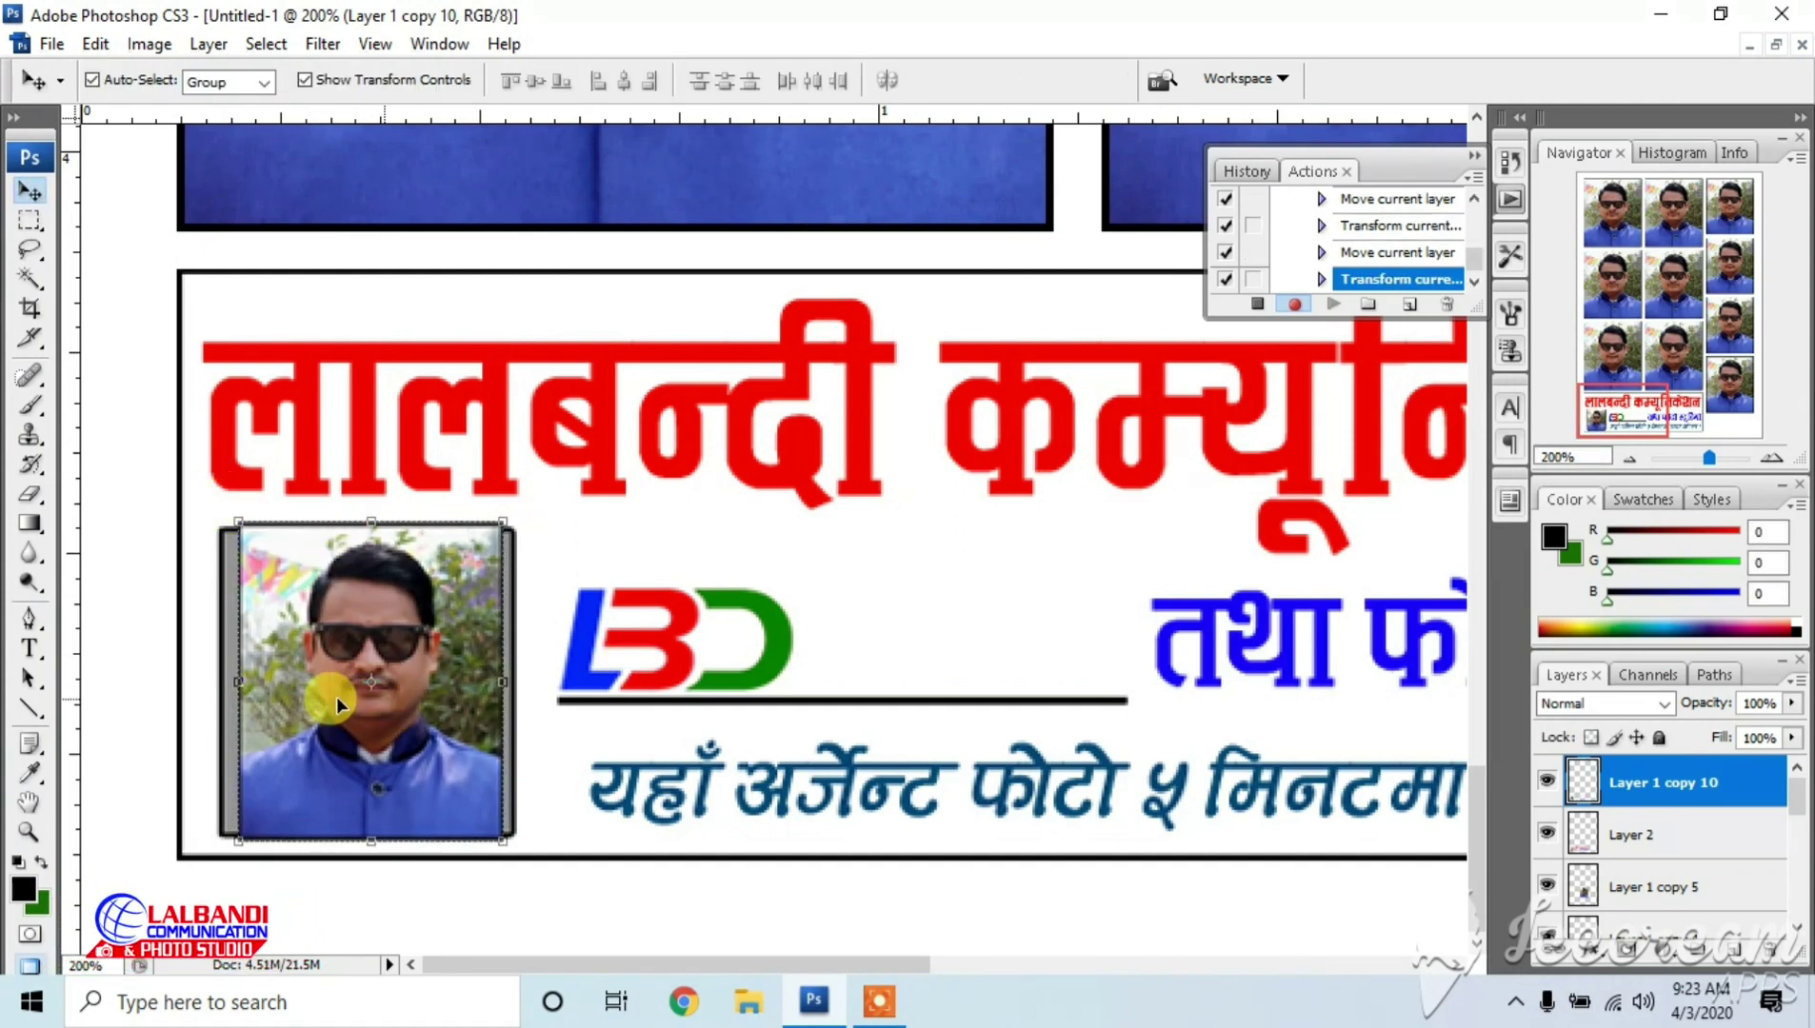
Add the text 1234 beside the LBD logo and position it just above the banner's black line.
left_click_drag(1154, 546, 1114, 526)
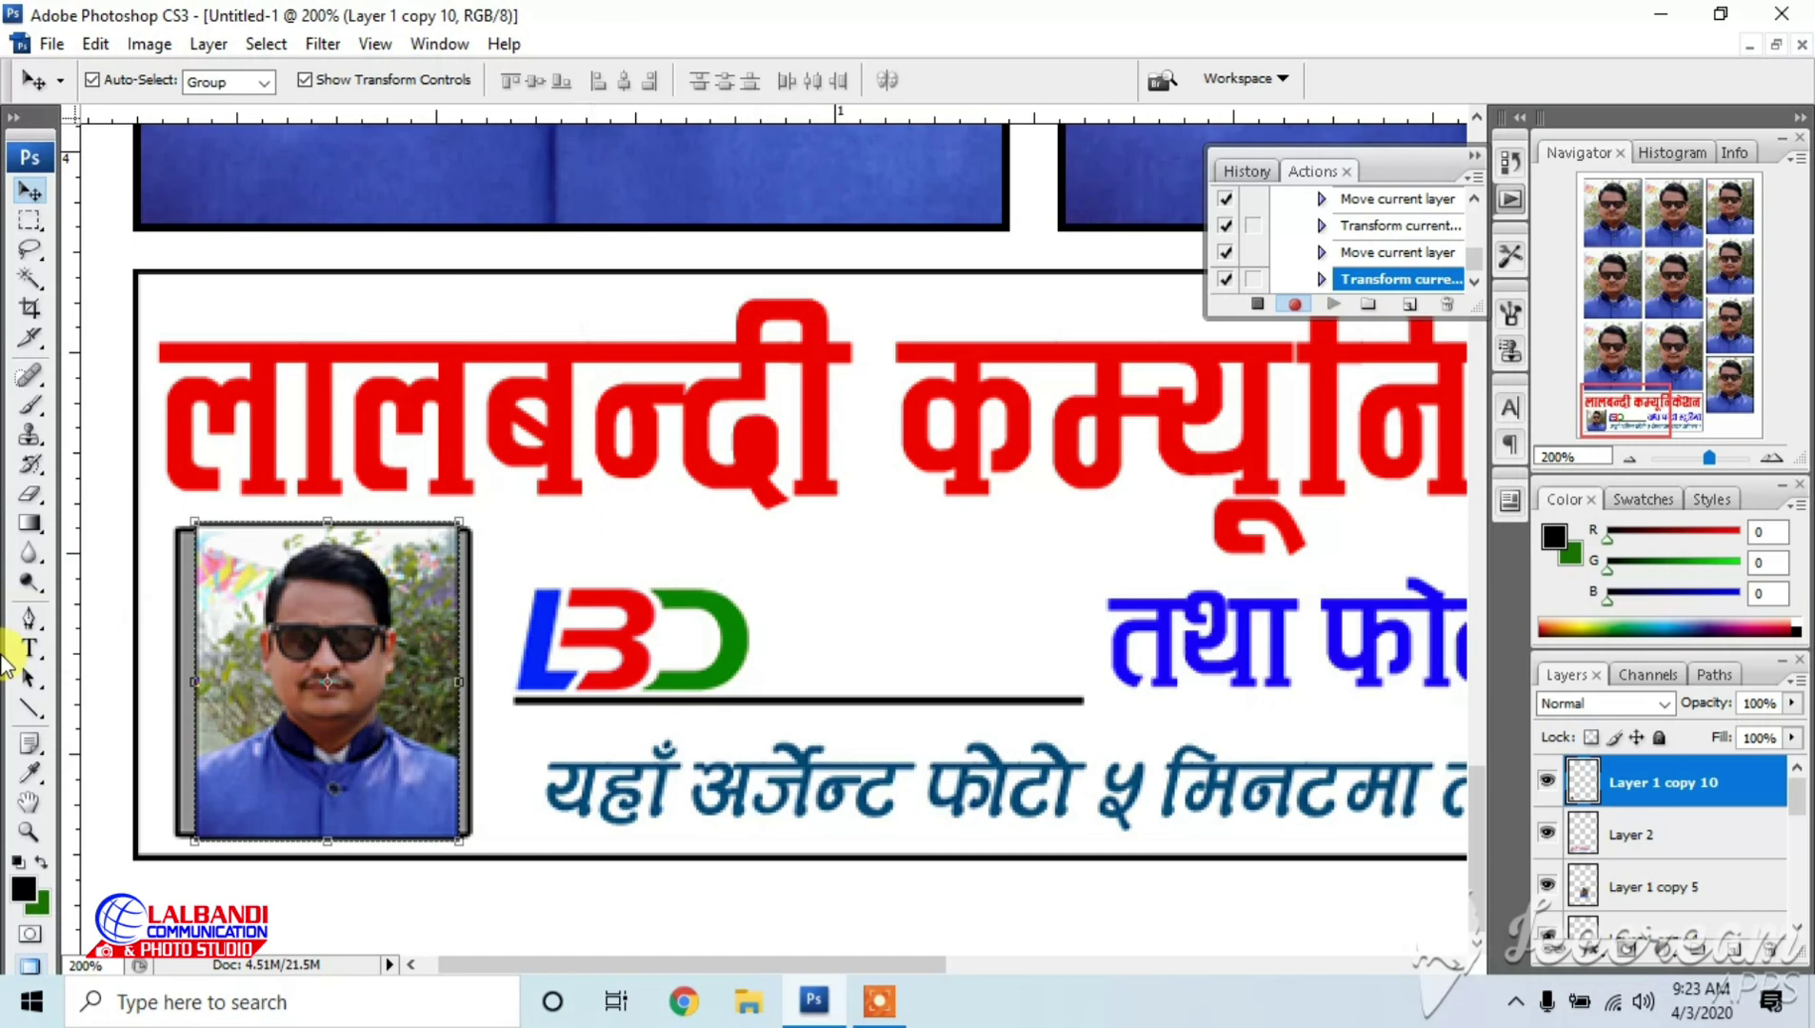
left_click(38, 650)
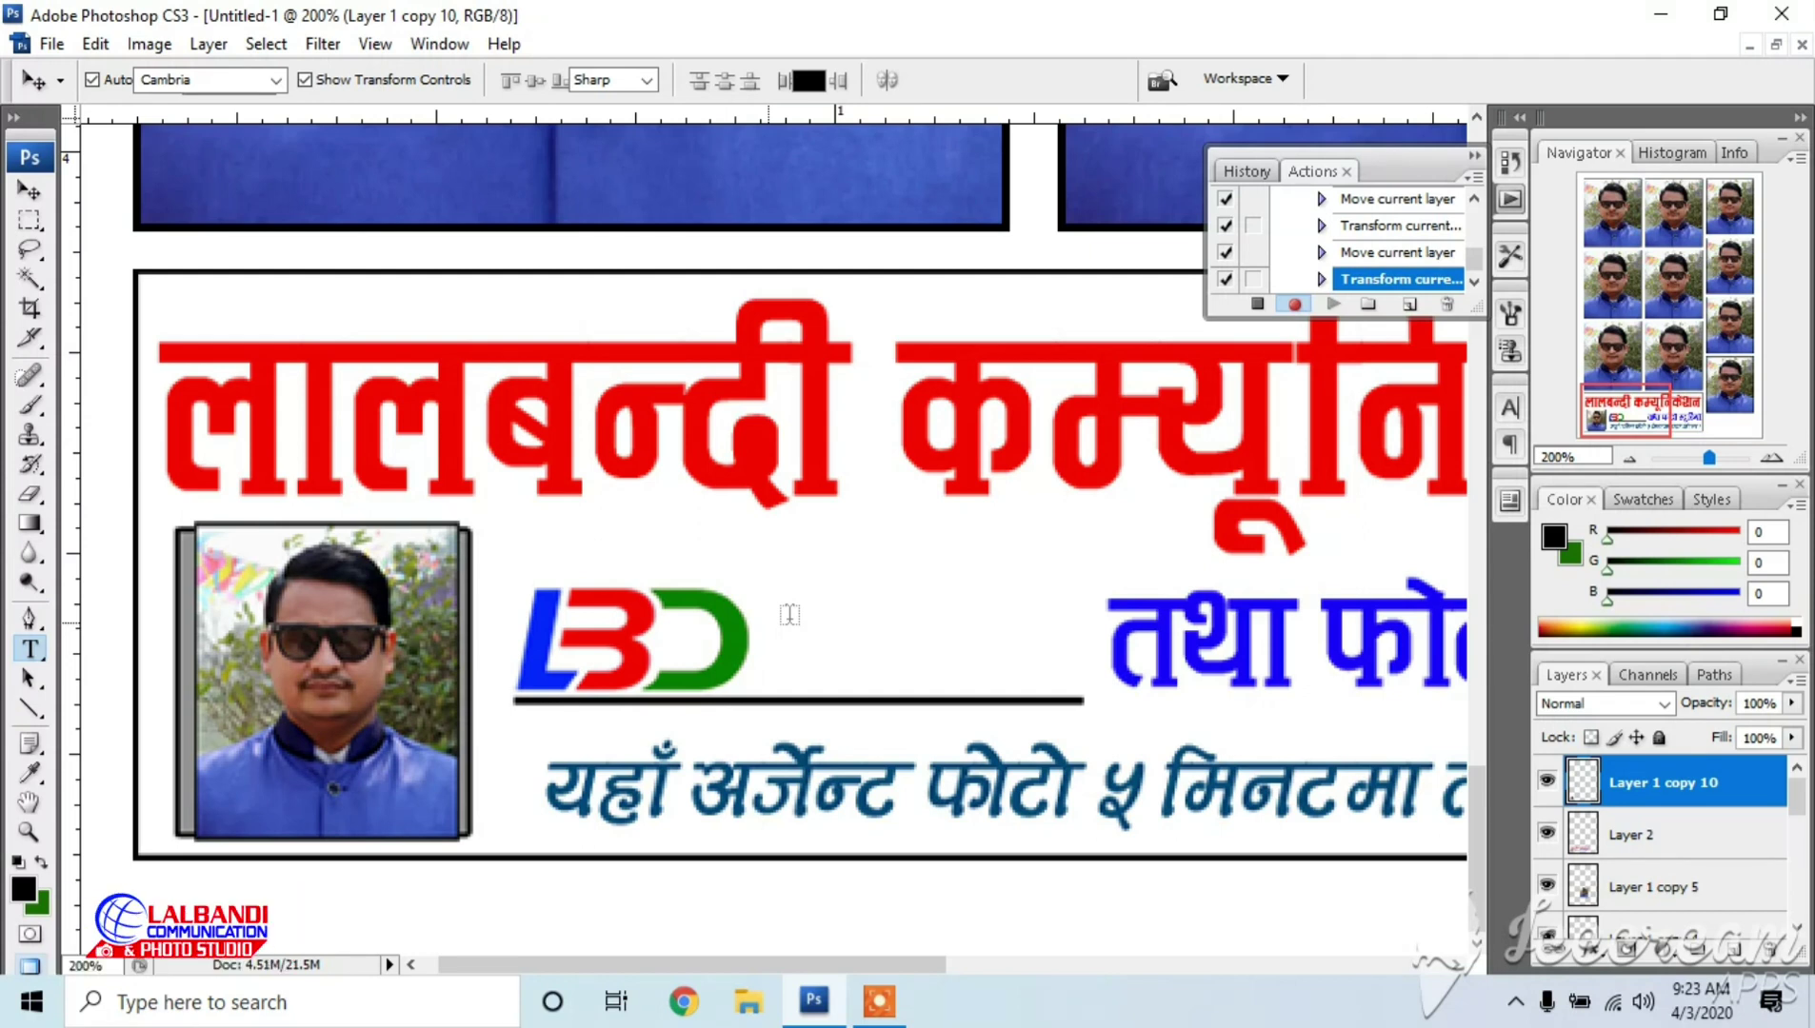
left_click(790, 614)
type("1234")
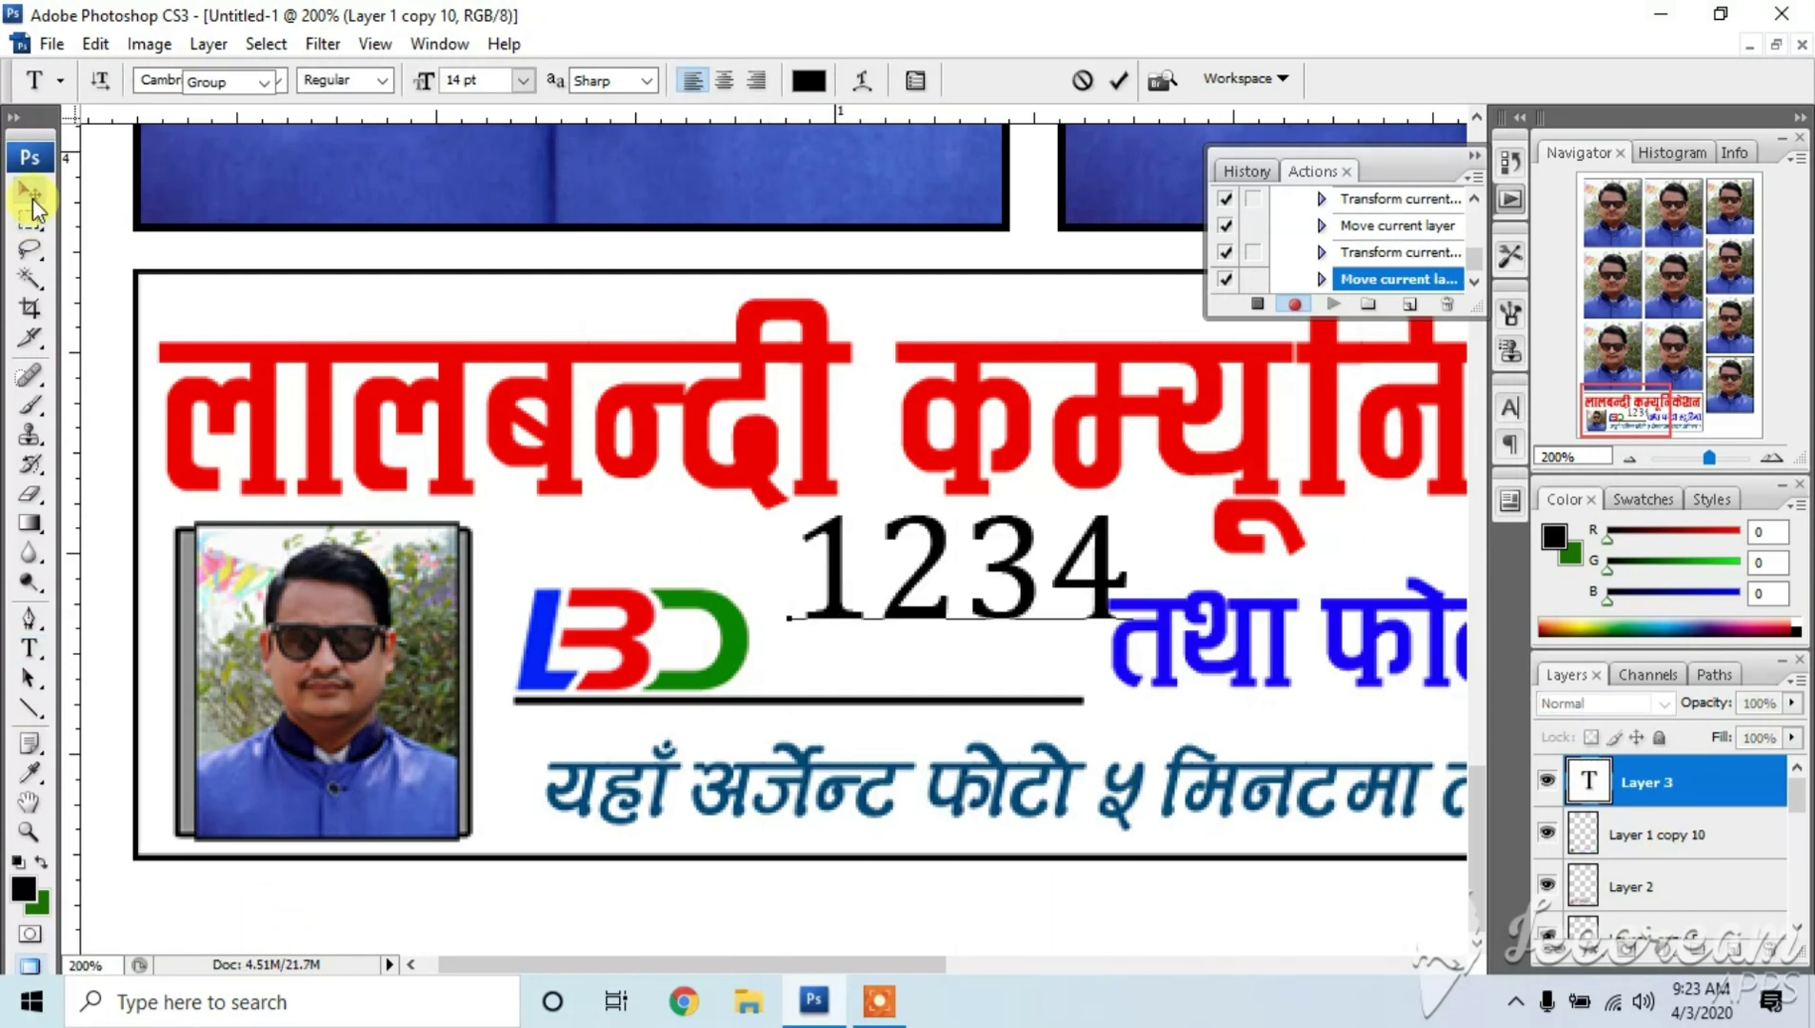
left_click(31, 198)
left_click_drag(911, 526, 884, 588)
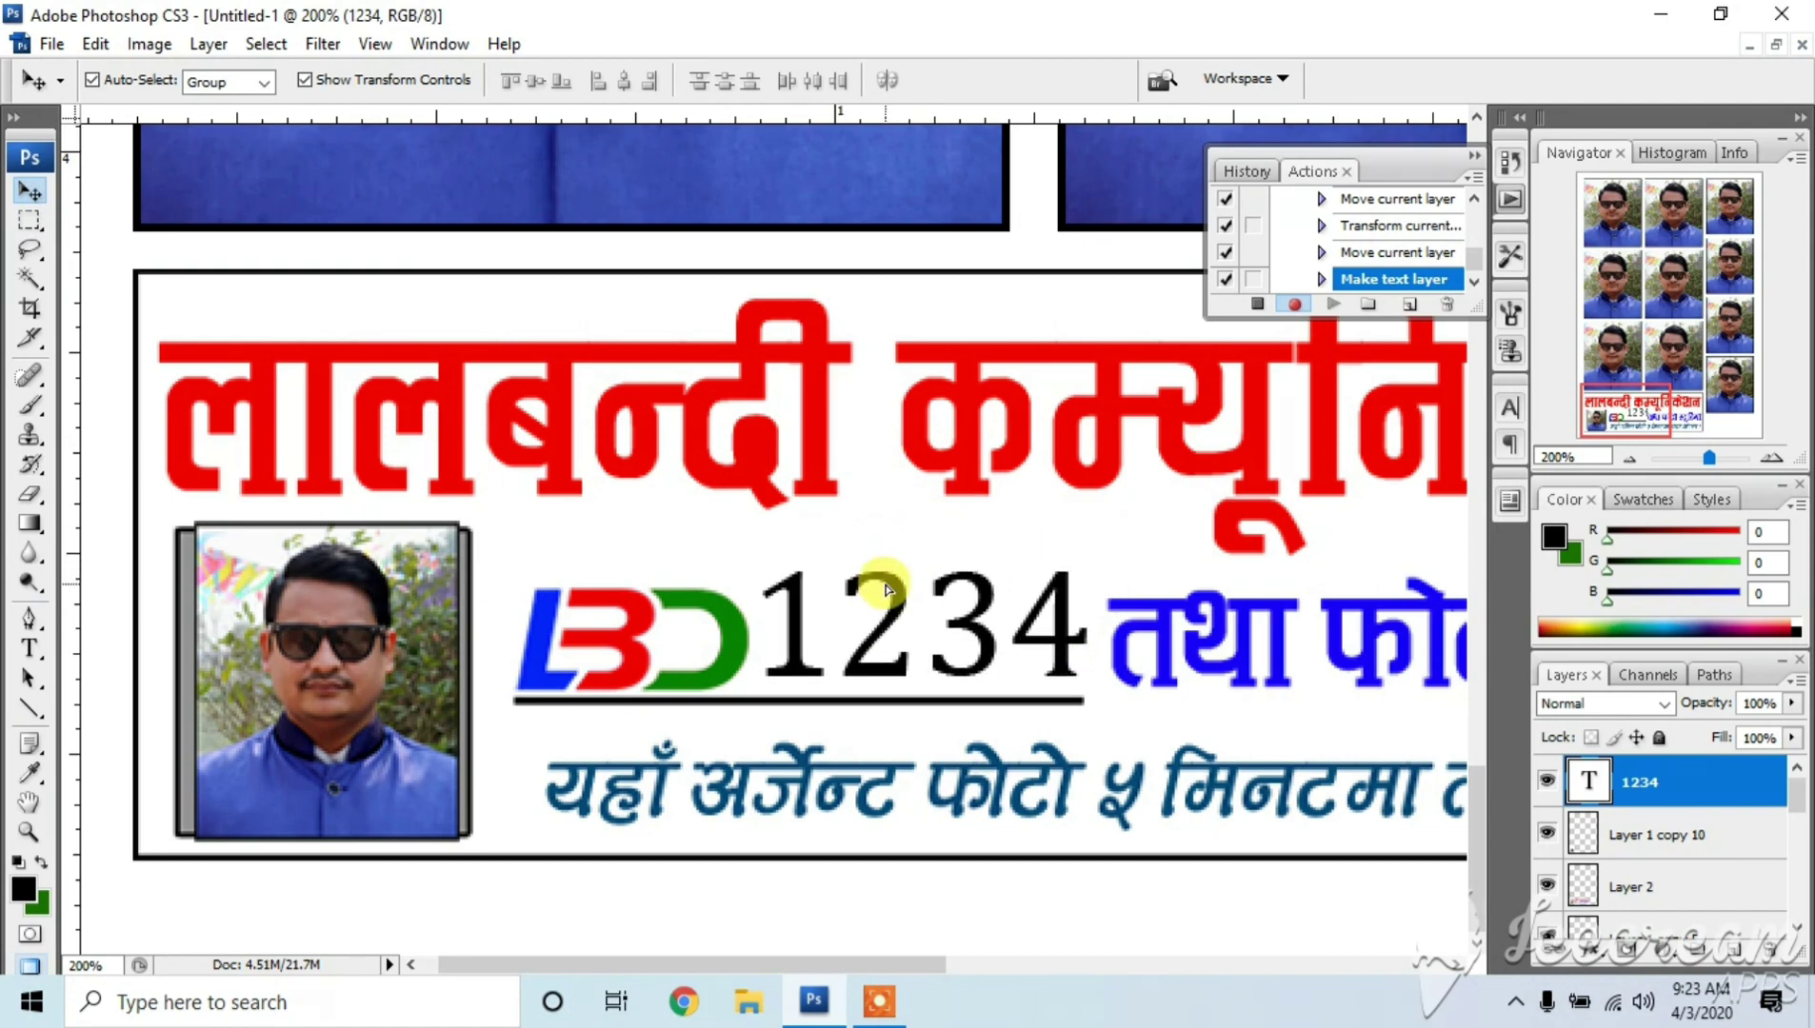
key("Down")
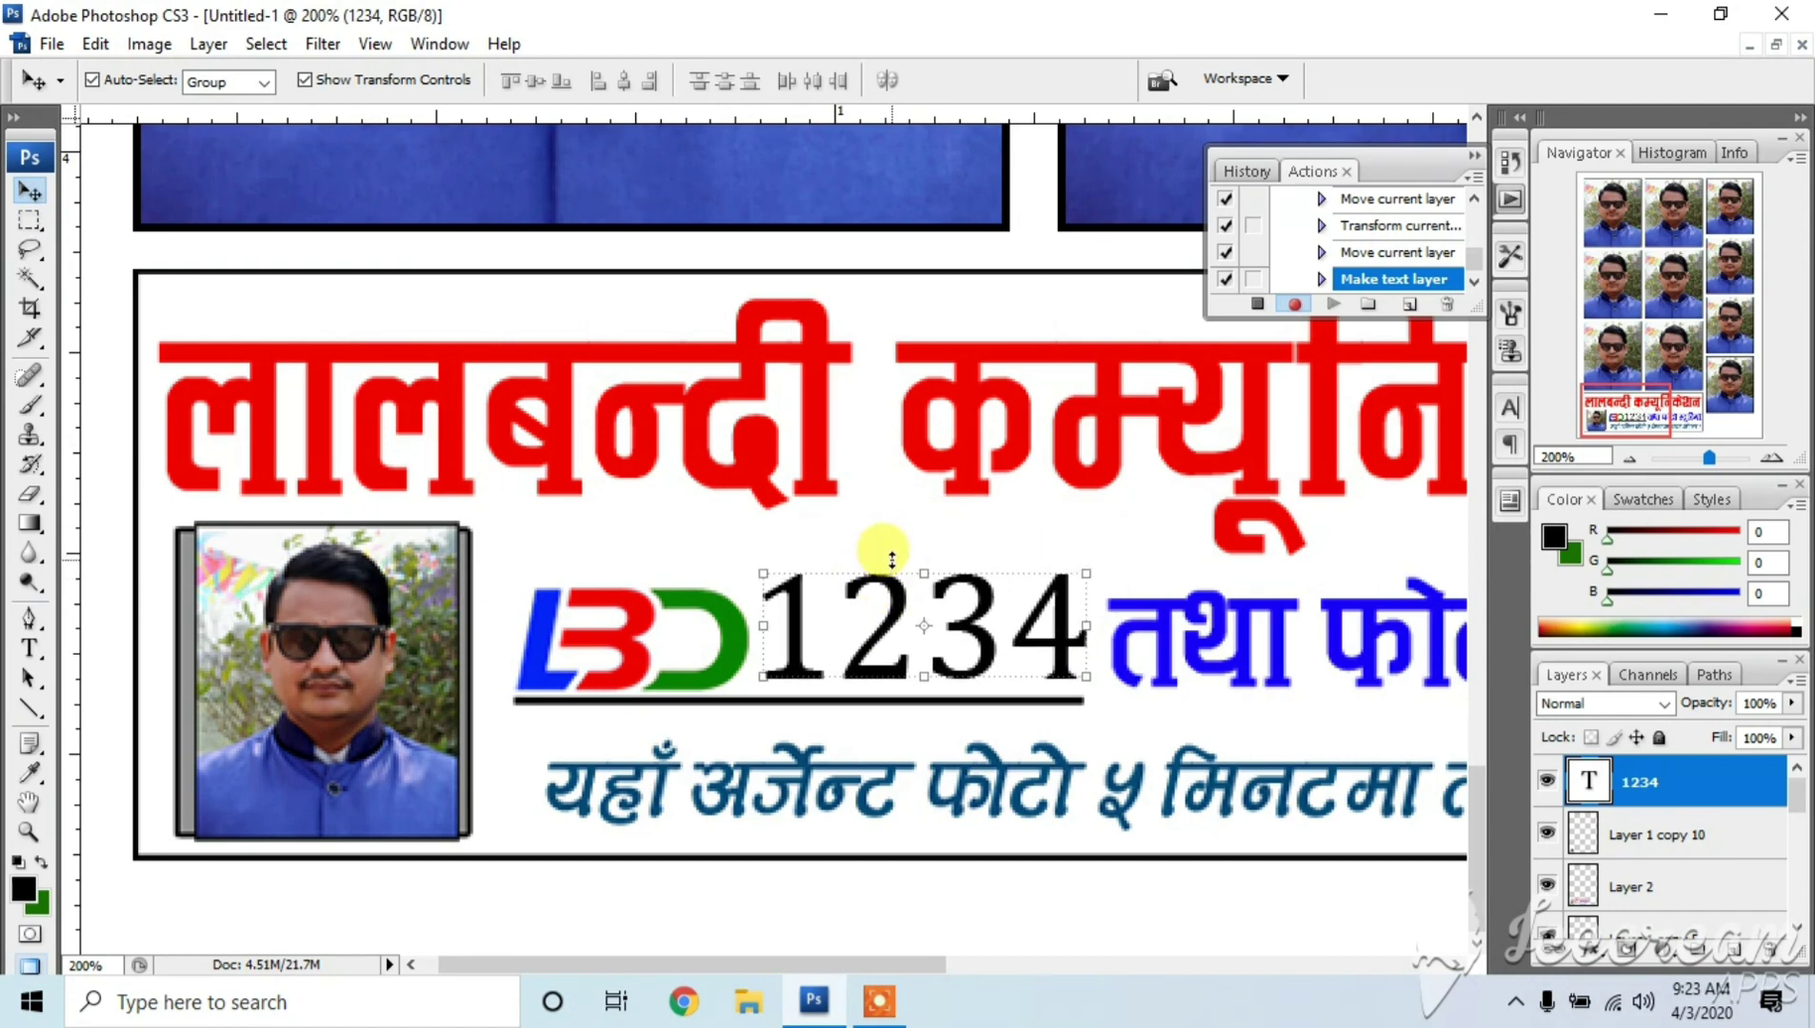
Select all the photo, banner and text layers together and nudge them slightly to centre the layout on the sheet.
left_click(891, 560, "alt")
left_click(891, 559, "alt")
left_click(891, 560, "alt")
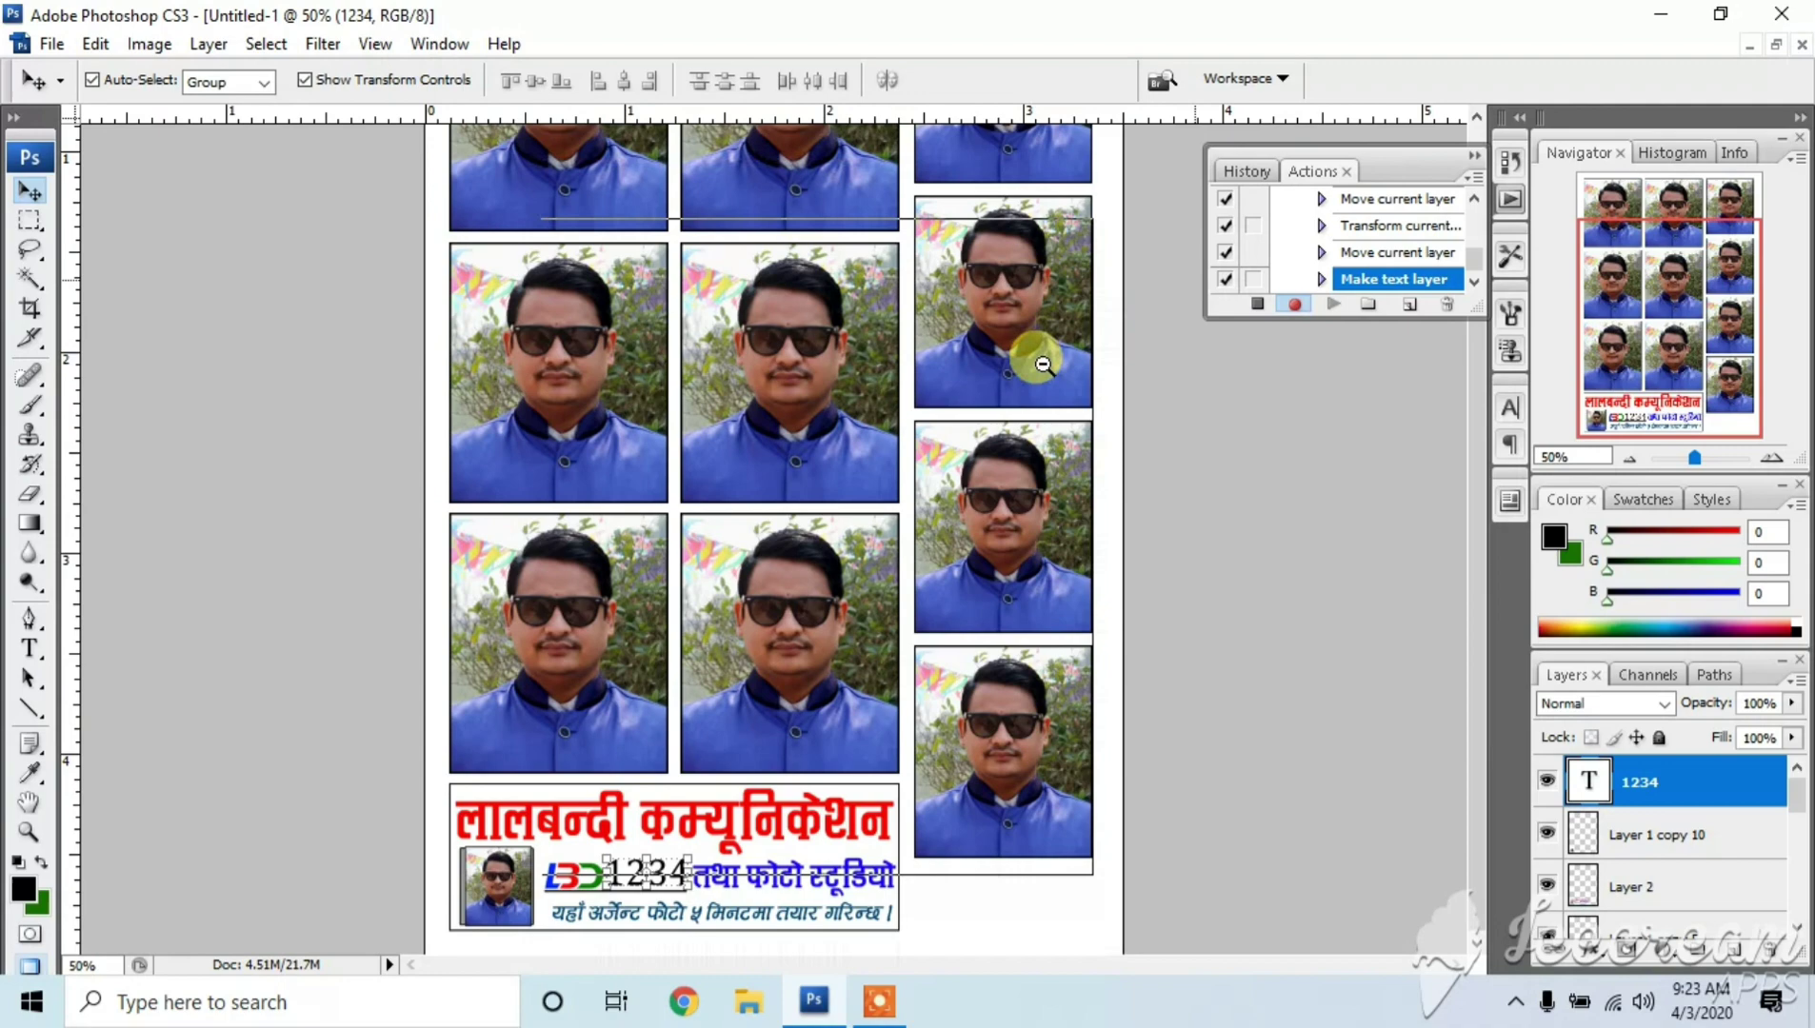
left_click(1042, 365, "ctrl+alt")
left_click(923, 400, "ctrl+alt")
left_click(928, 407)
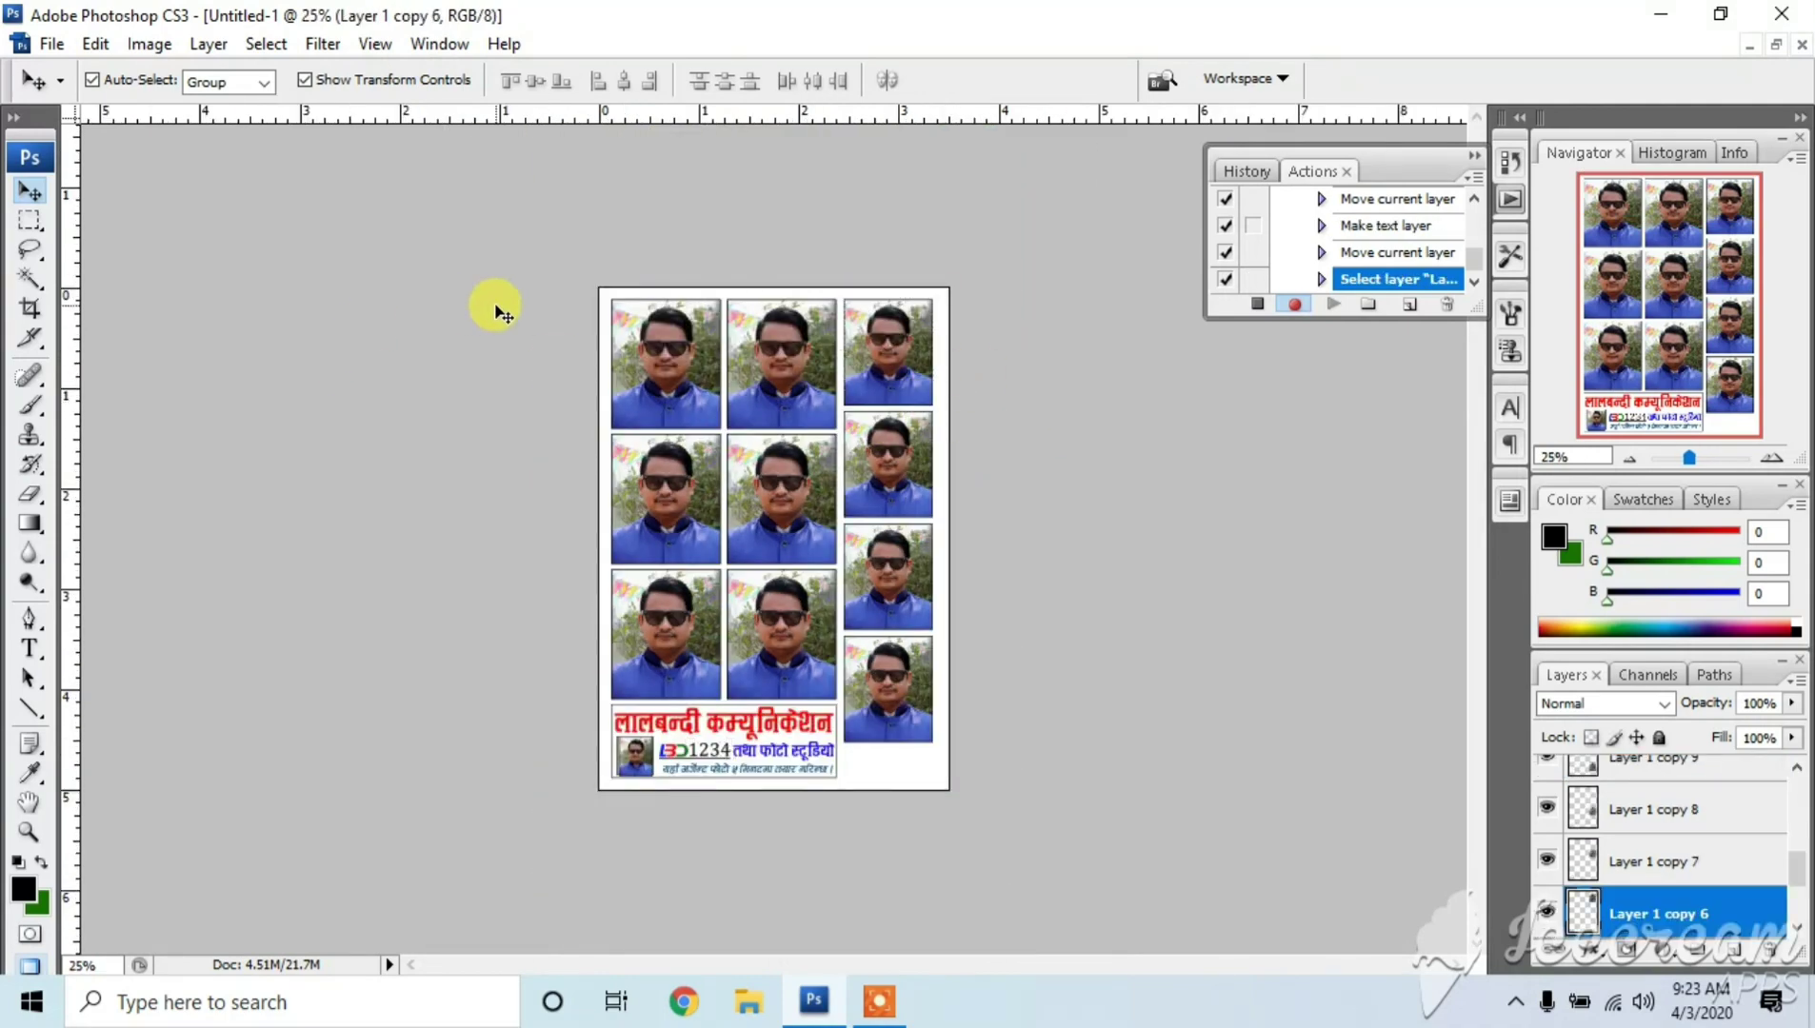
left_click_drag(495, 310, 992, 786)
key("Right")
key("Right")
key("Right")
key("Up")
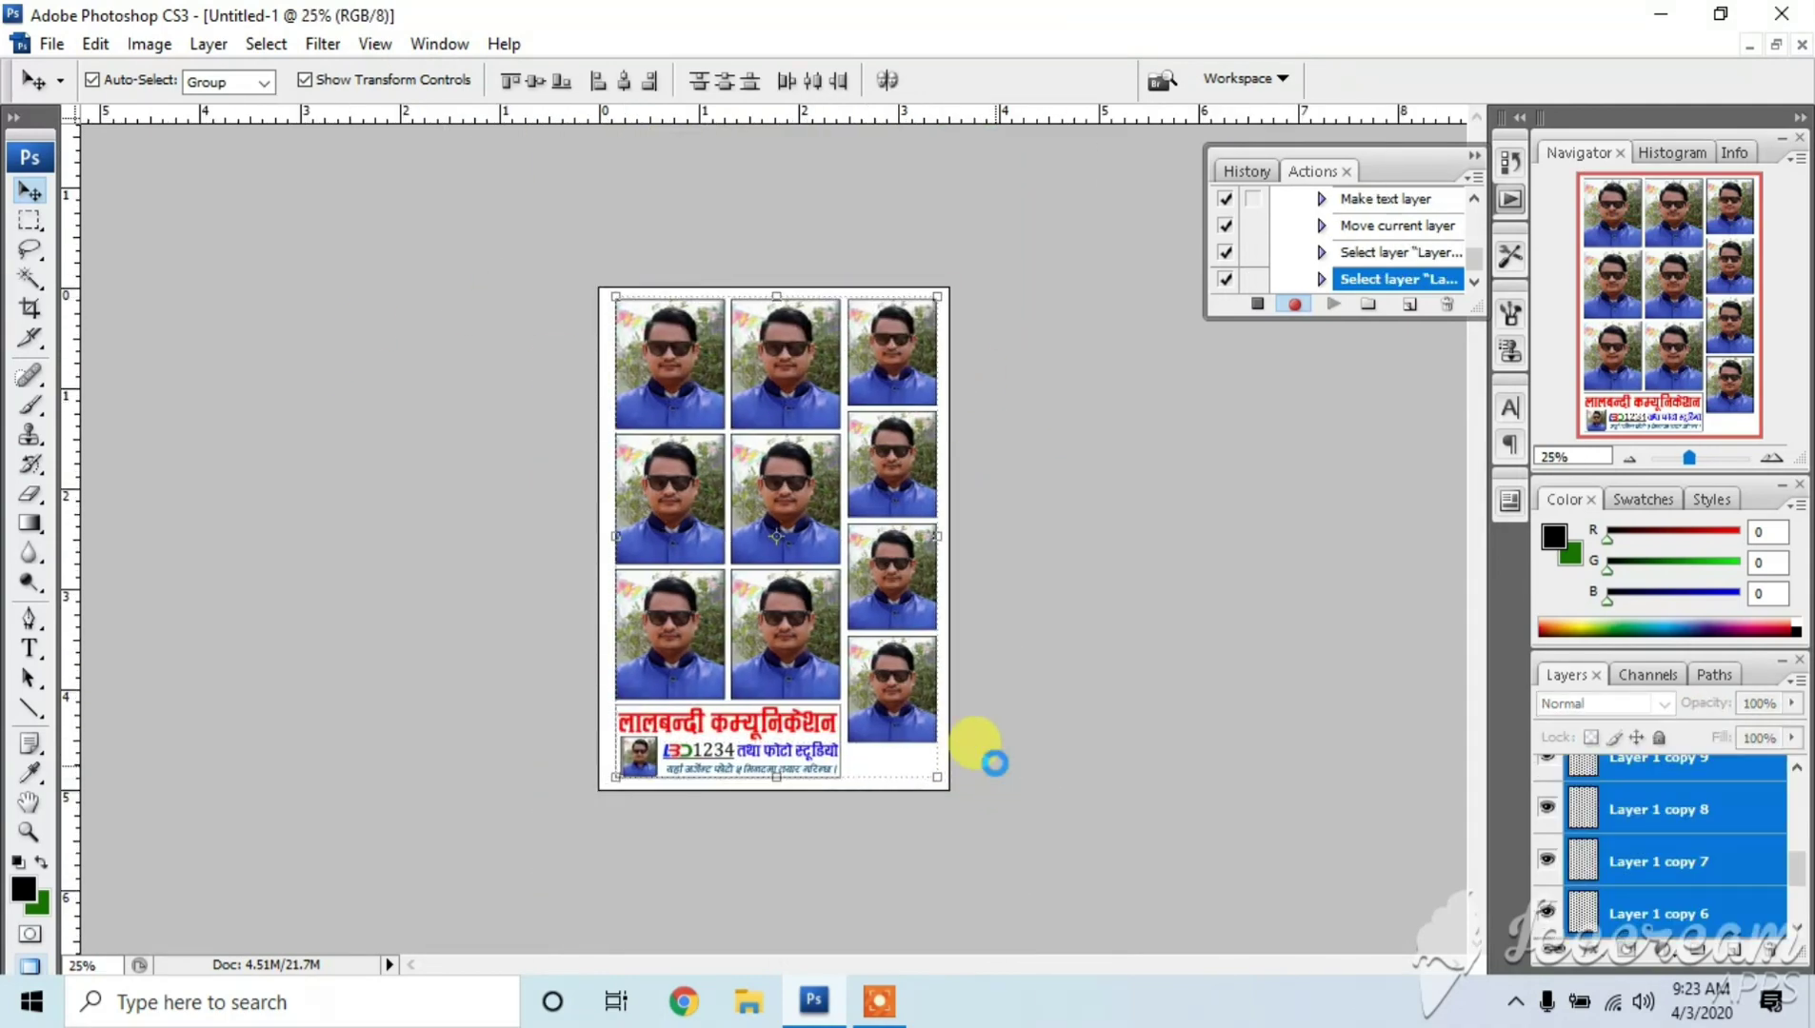
left_click(997, 743)
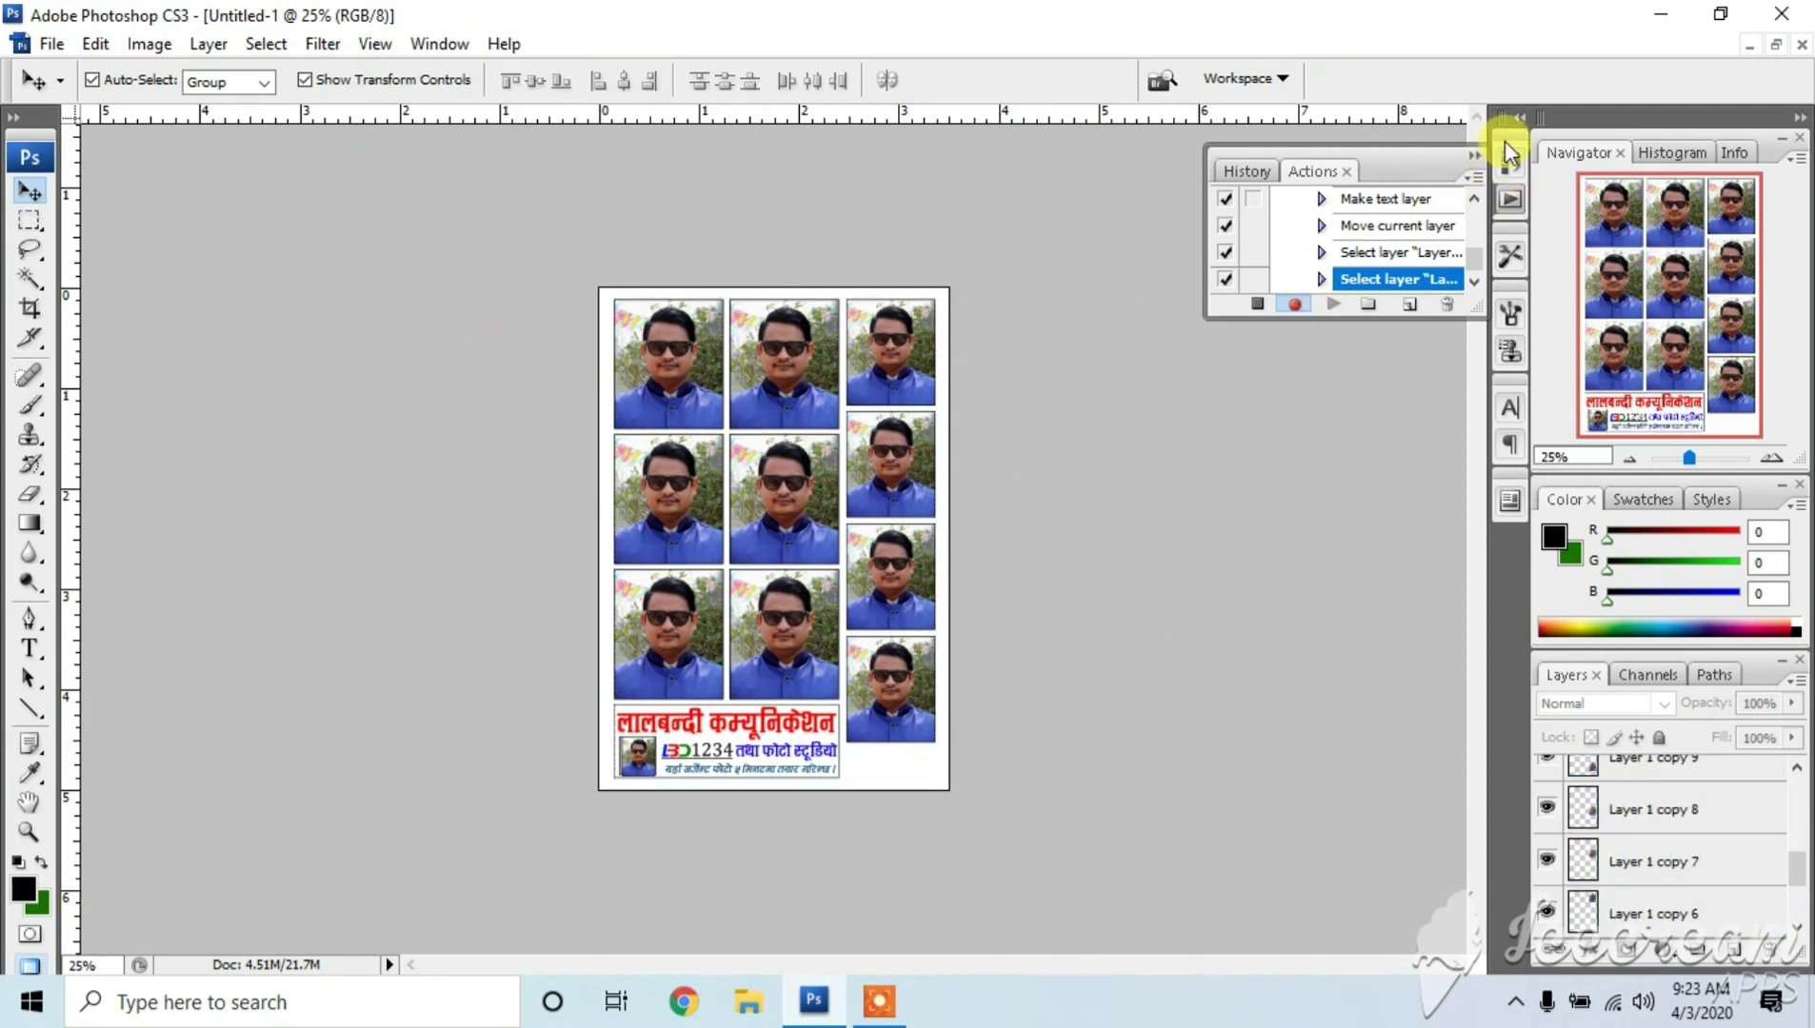
Stop recording the action and close the photo sheet without saving, along with 1234.JPG.
left_click(1776, 45)
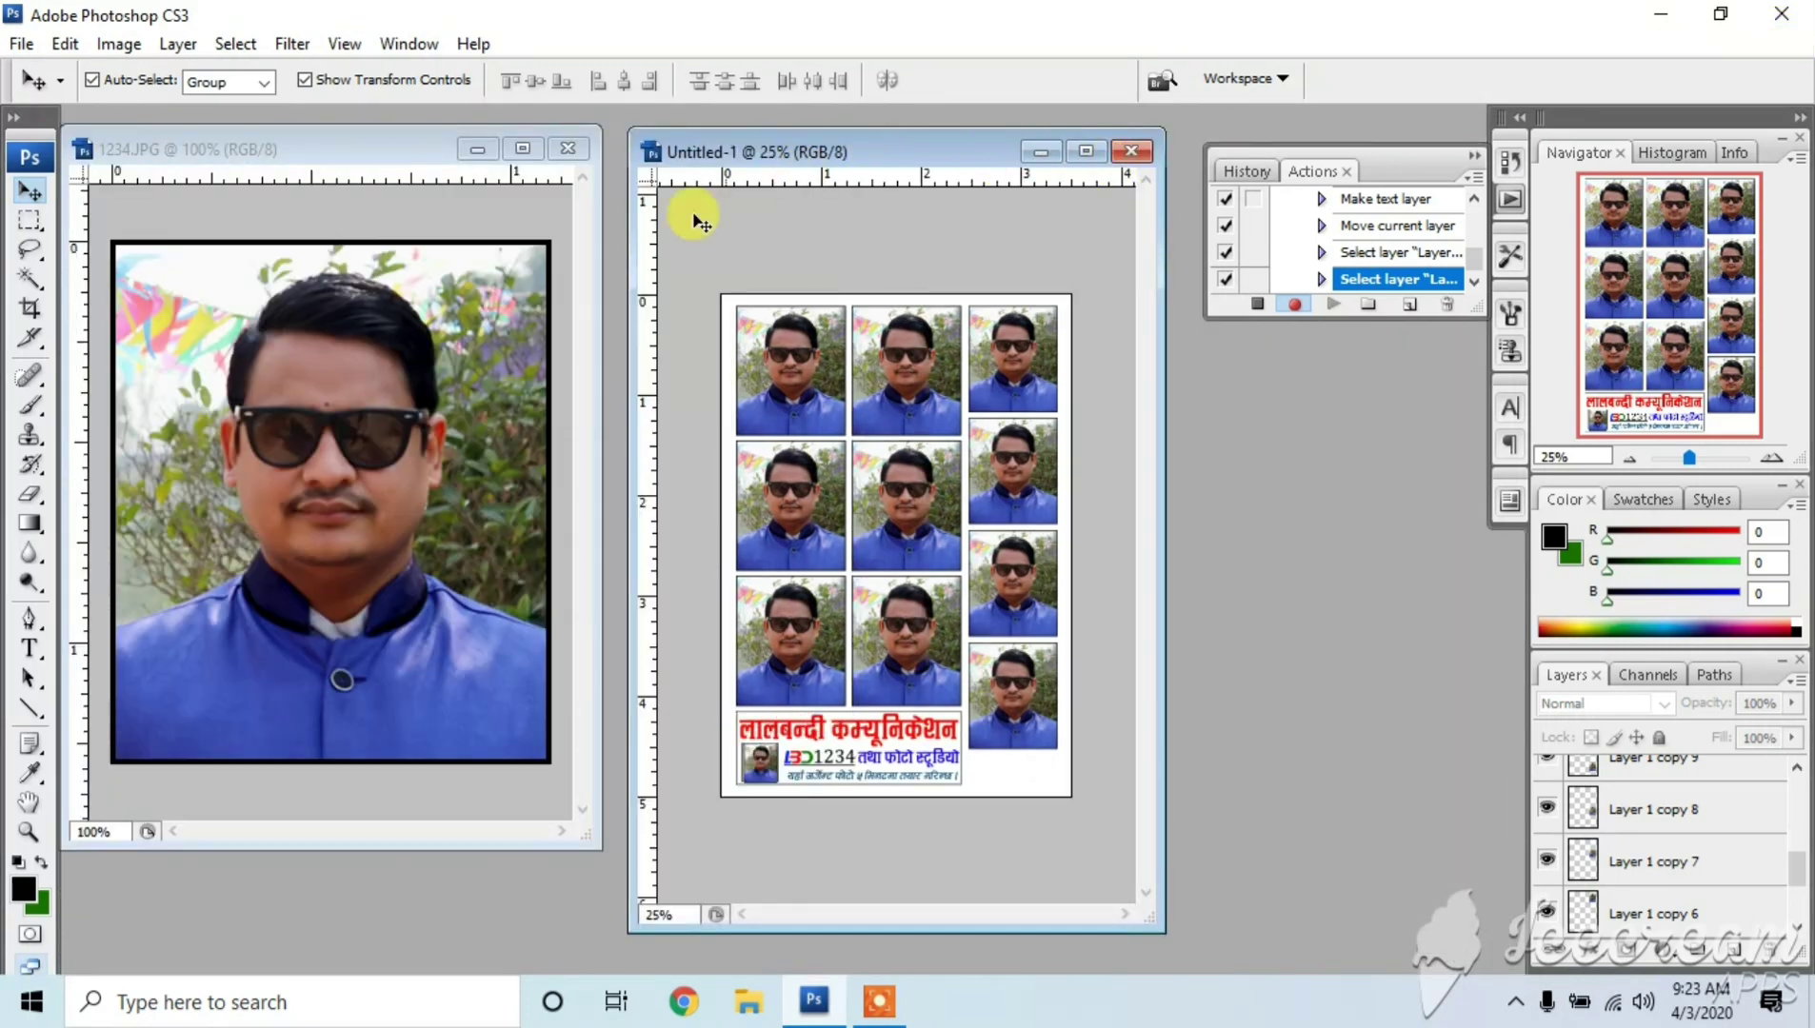
left_click(1253, 306)
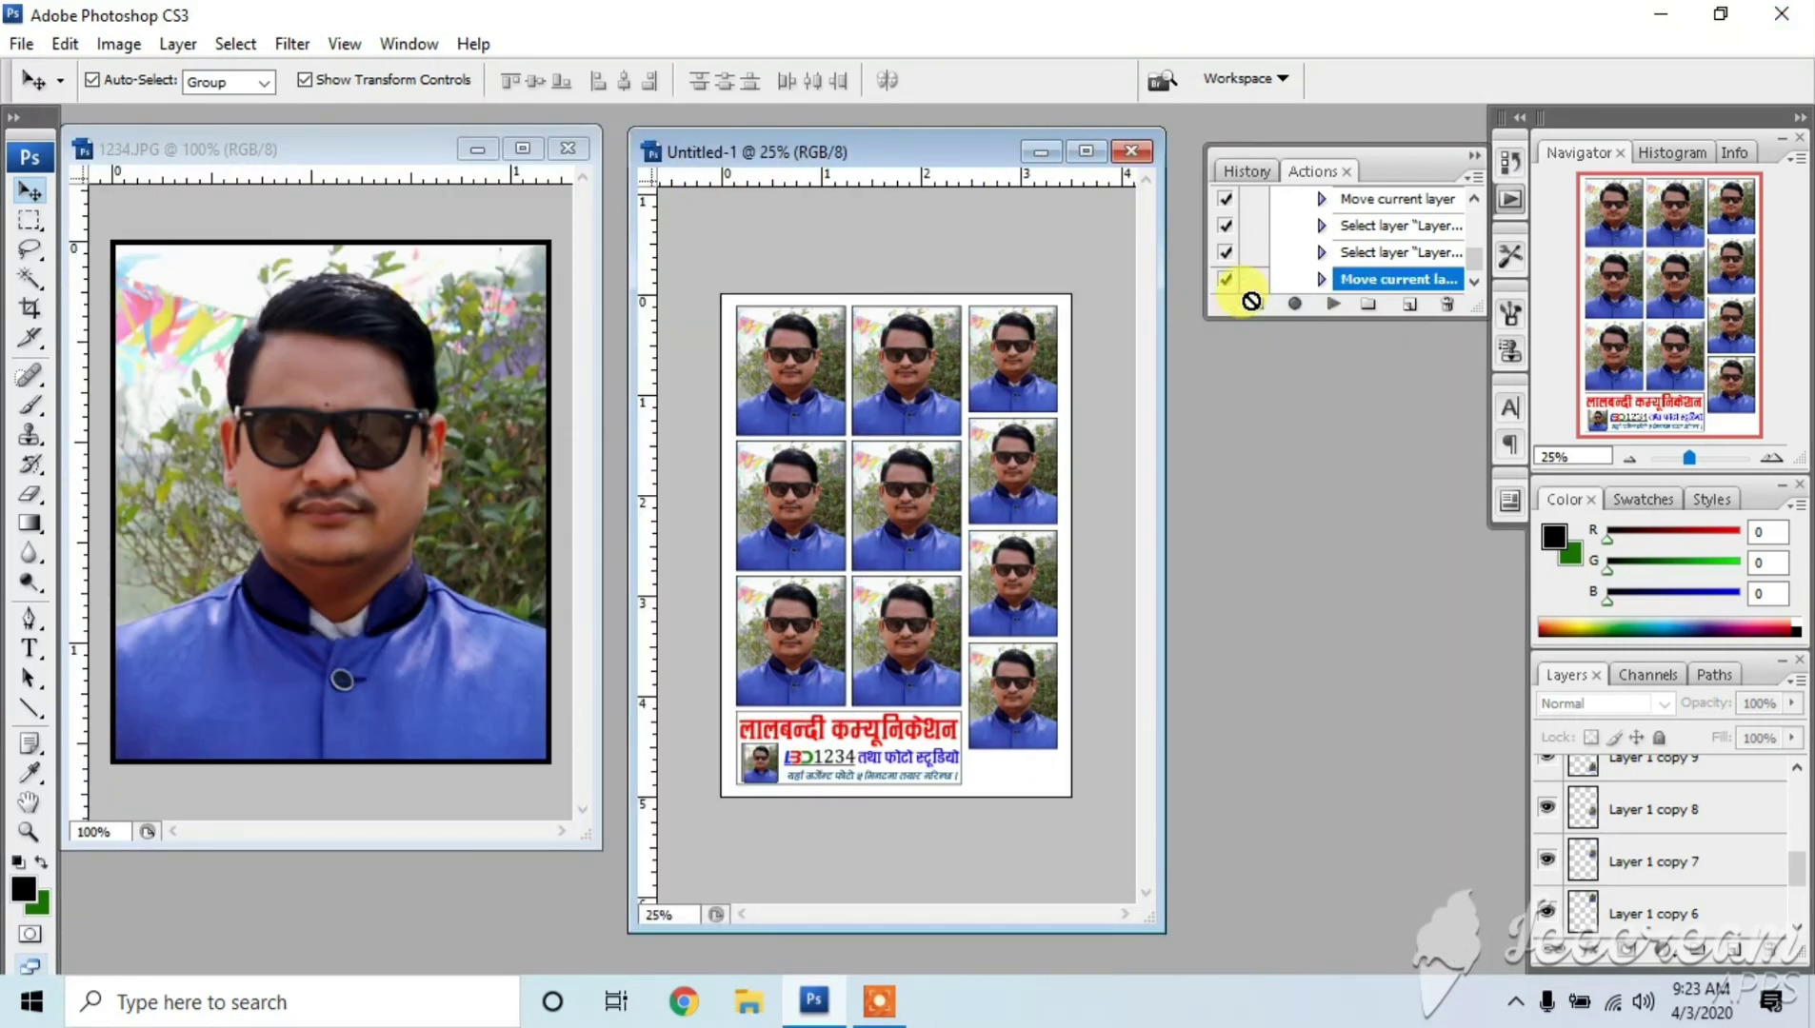
left_click(1125, 151)
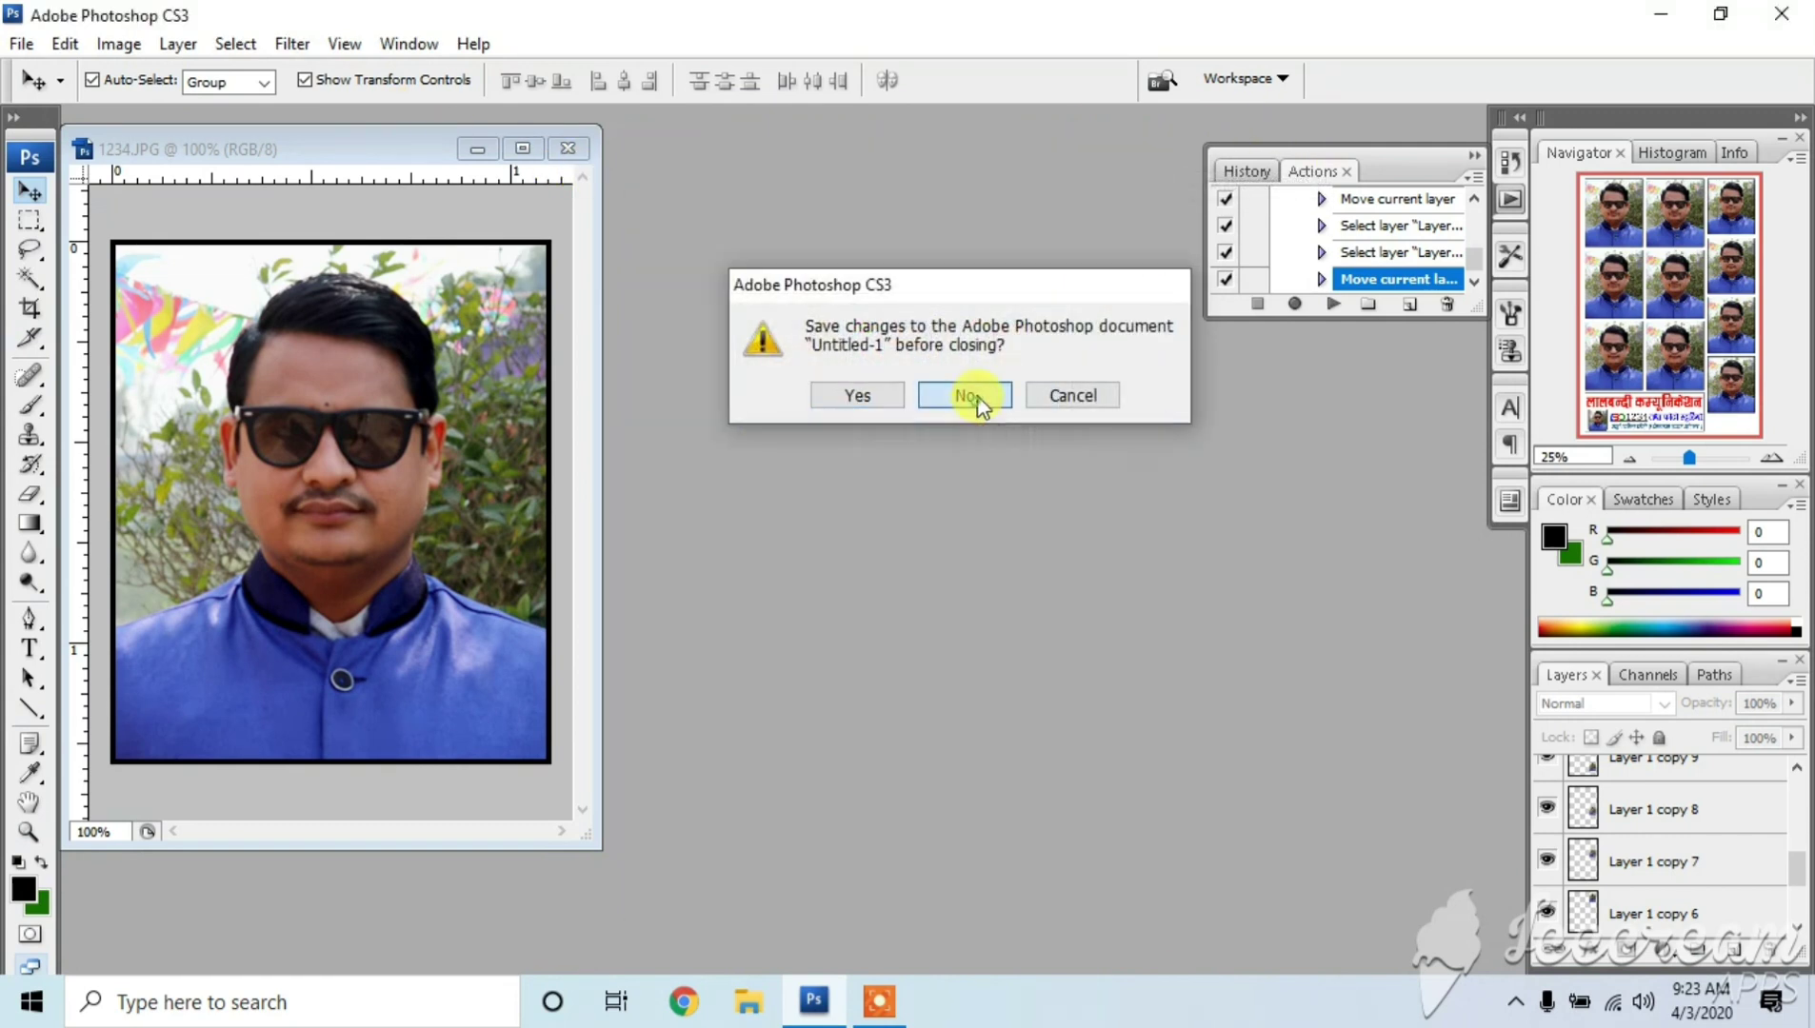
left_click(965, 395)
left_click(1474, 154)
left_click(567, 148)
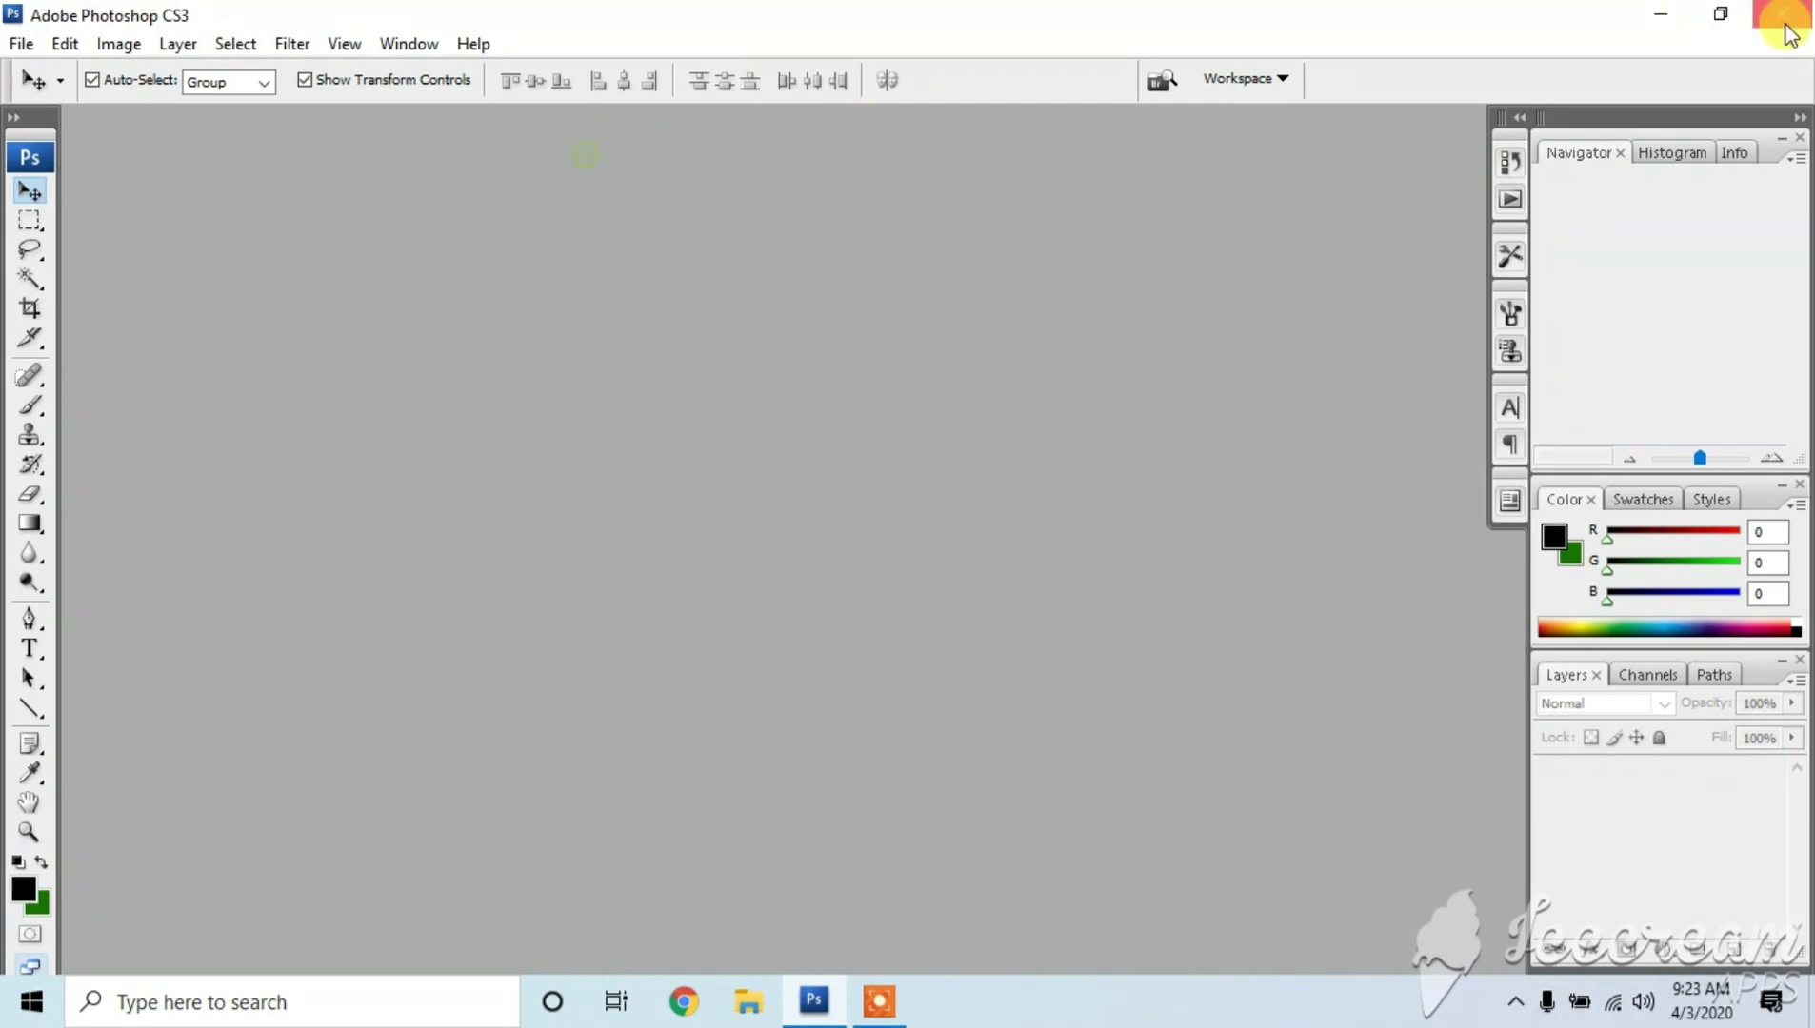
Open the 1122 image from the Desktop and run the recorded 3R action on it.
left_click(1676, 15)
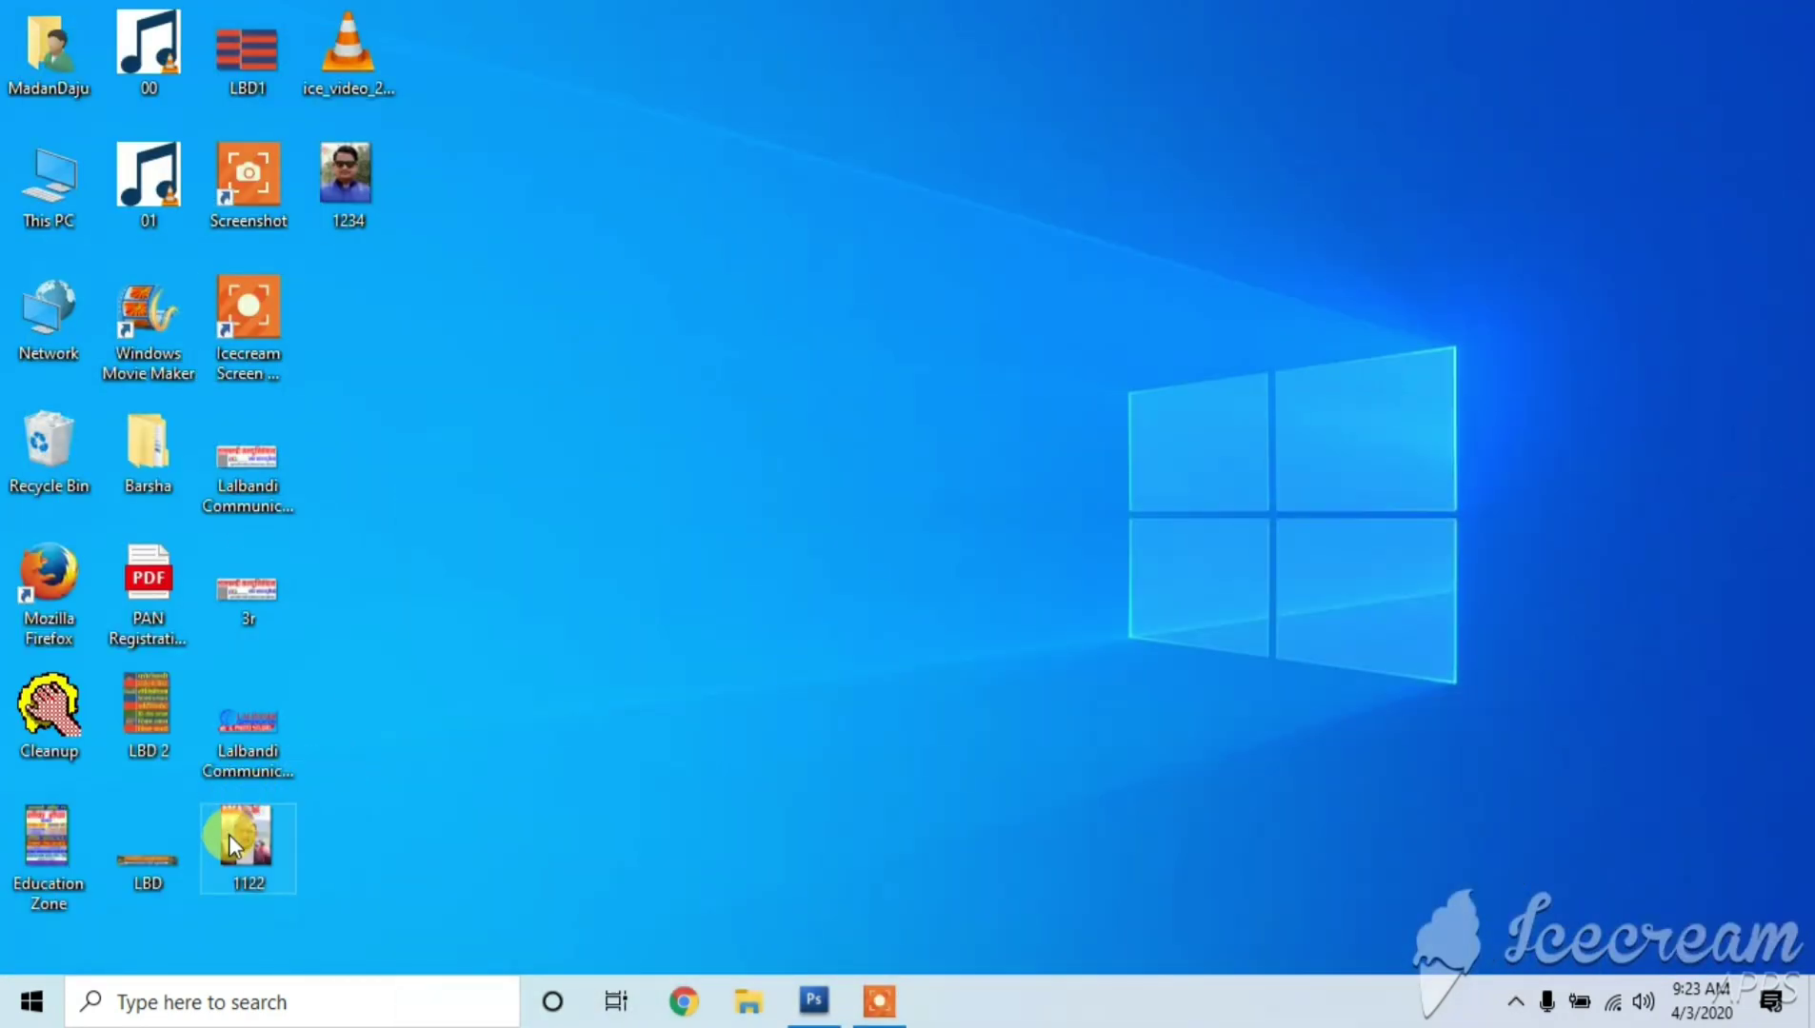
left_click_drag(229, 834, 435, 443)
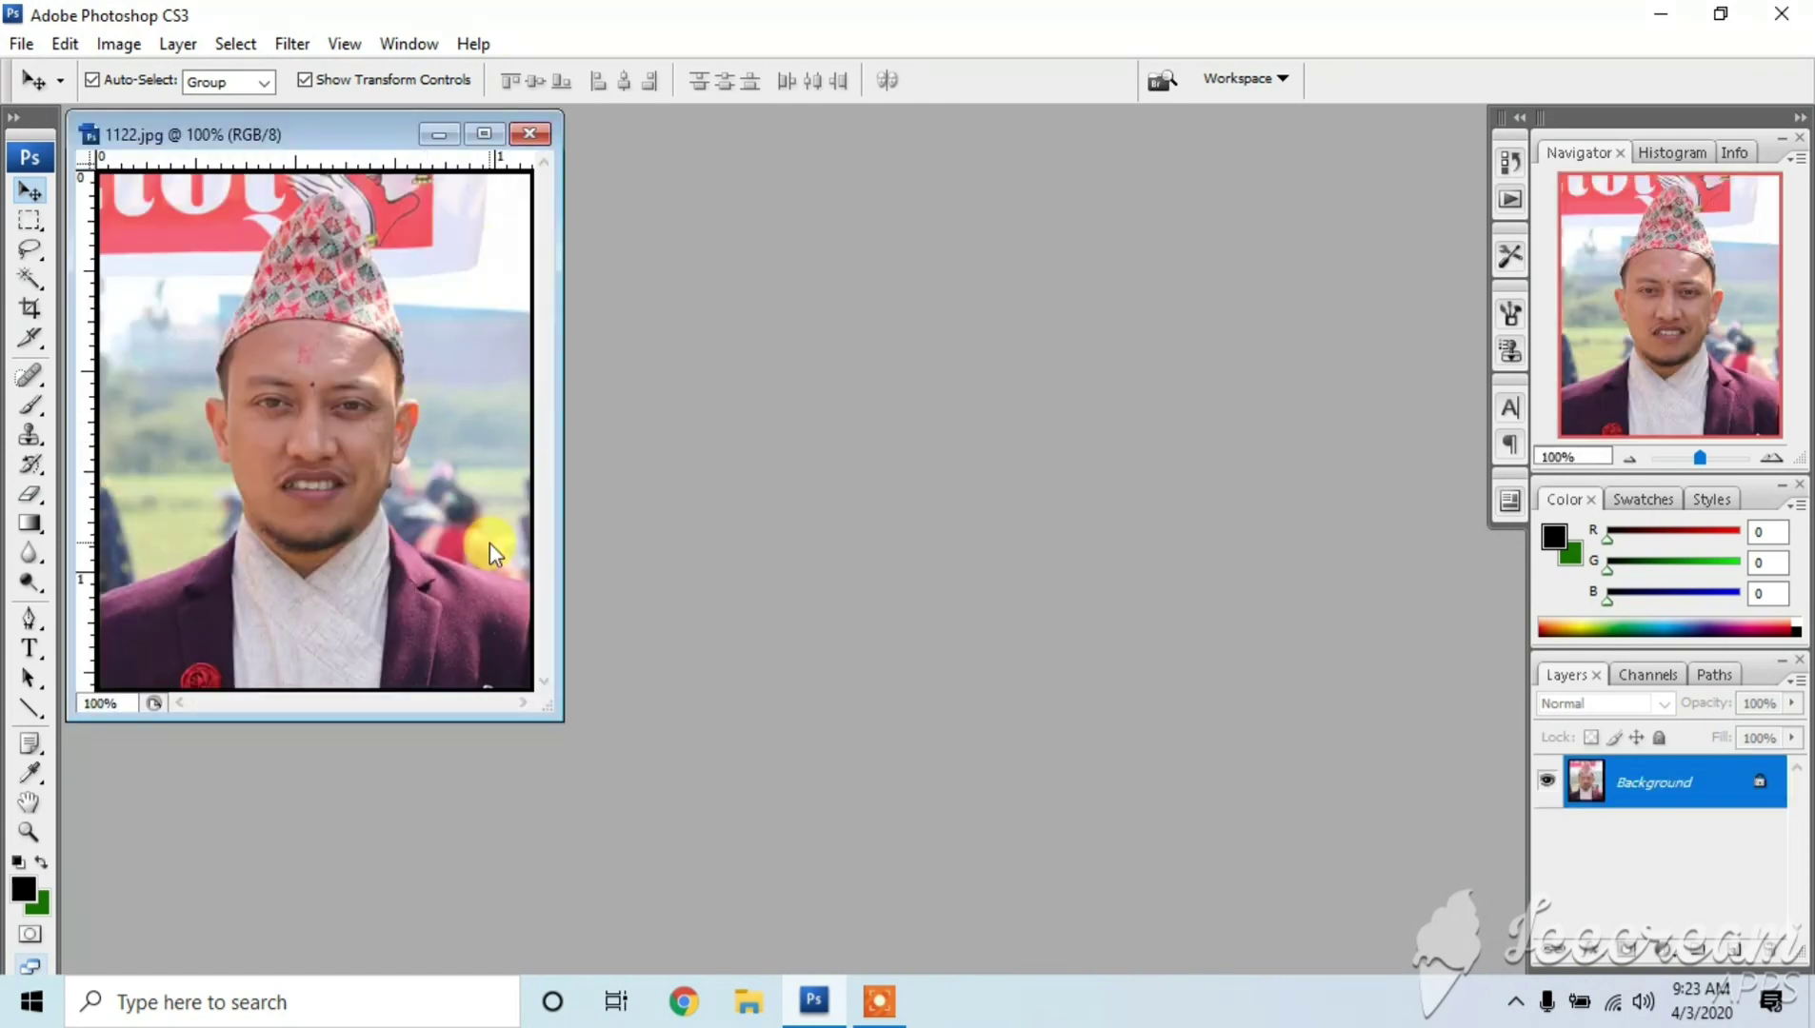
key("F2")
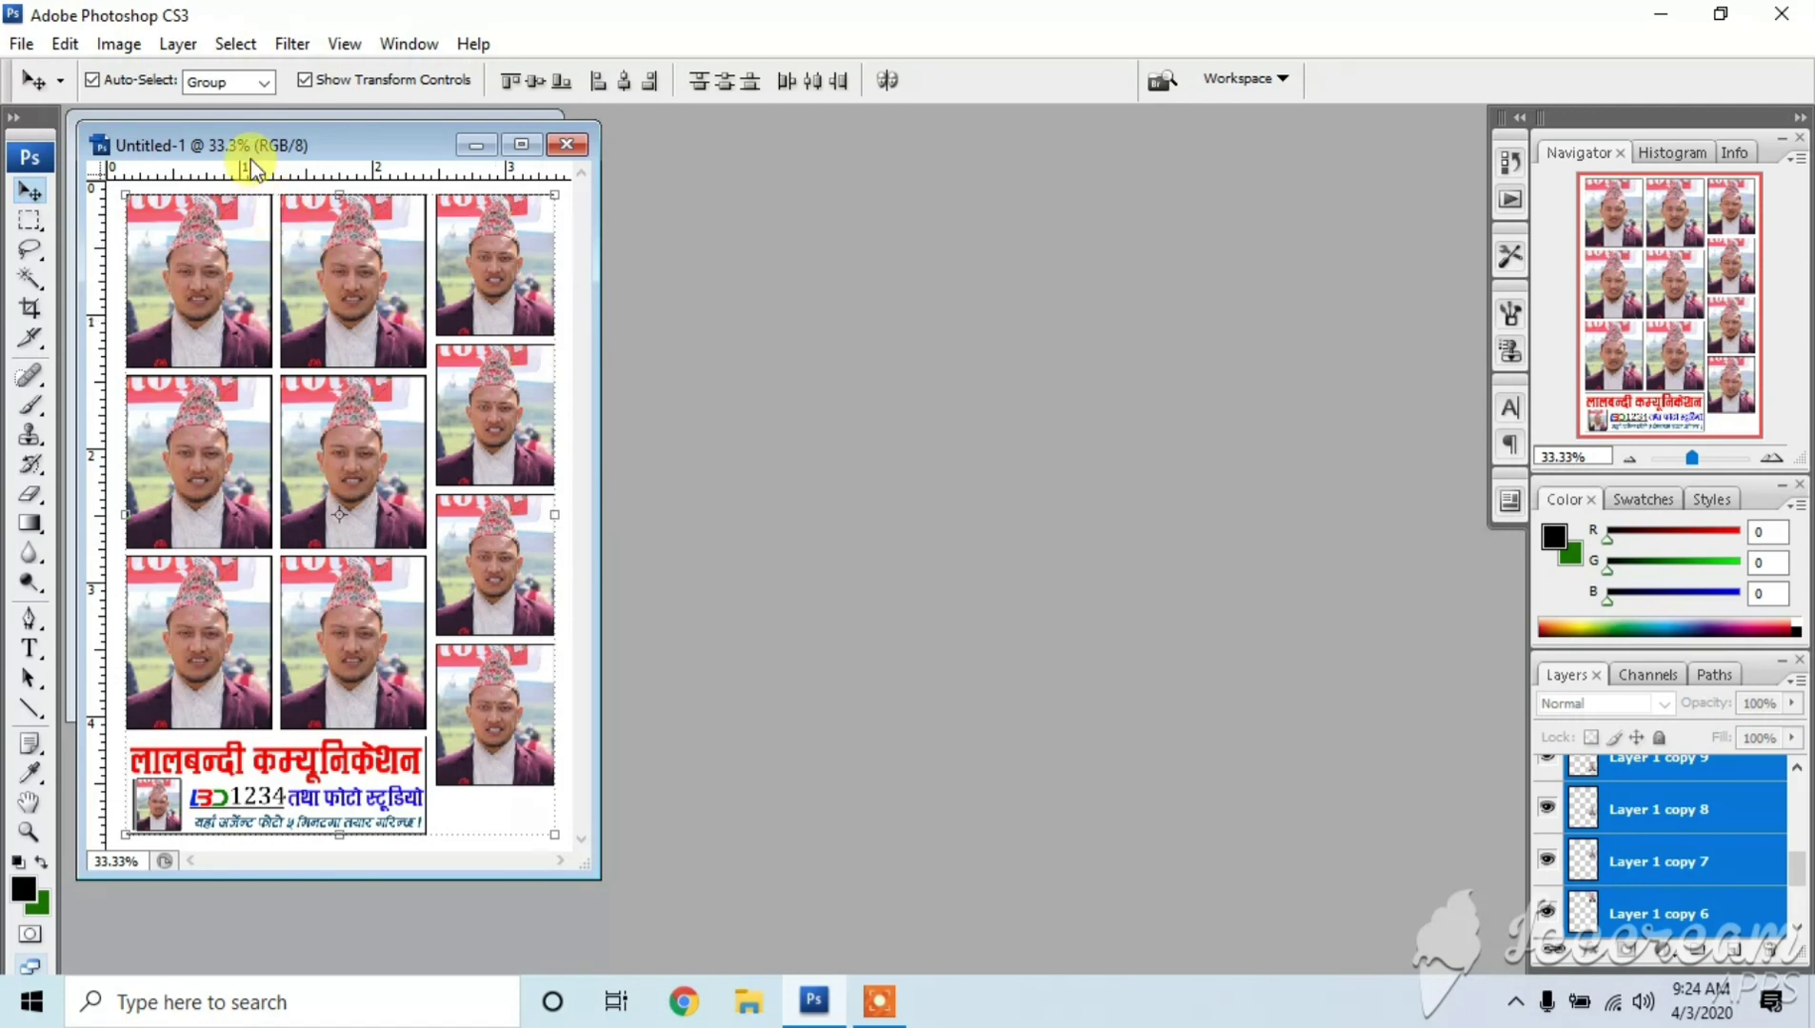
Move the new photo sheet's window beside the 1122.jpg window and enlarge it to fit the whole sheet.
left_click_drag(252, 152, 791, 139)
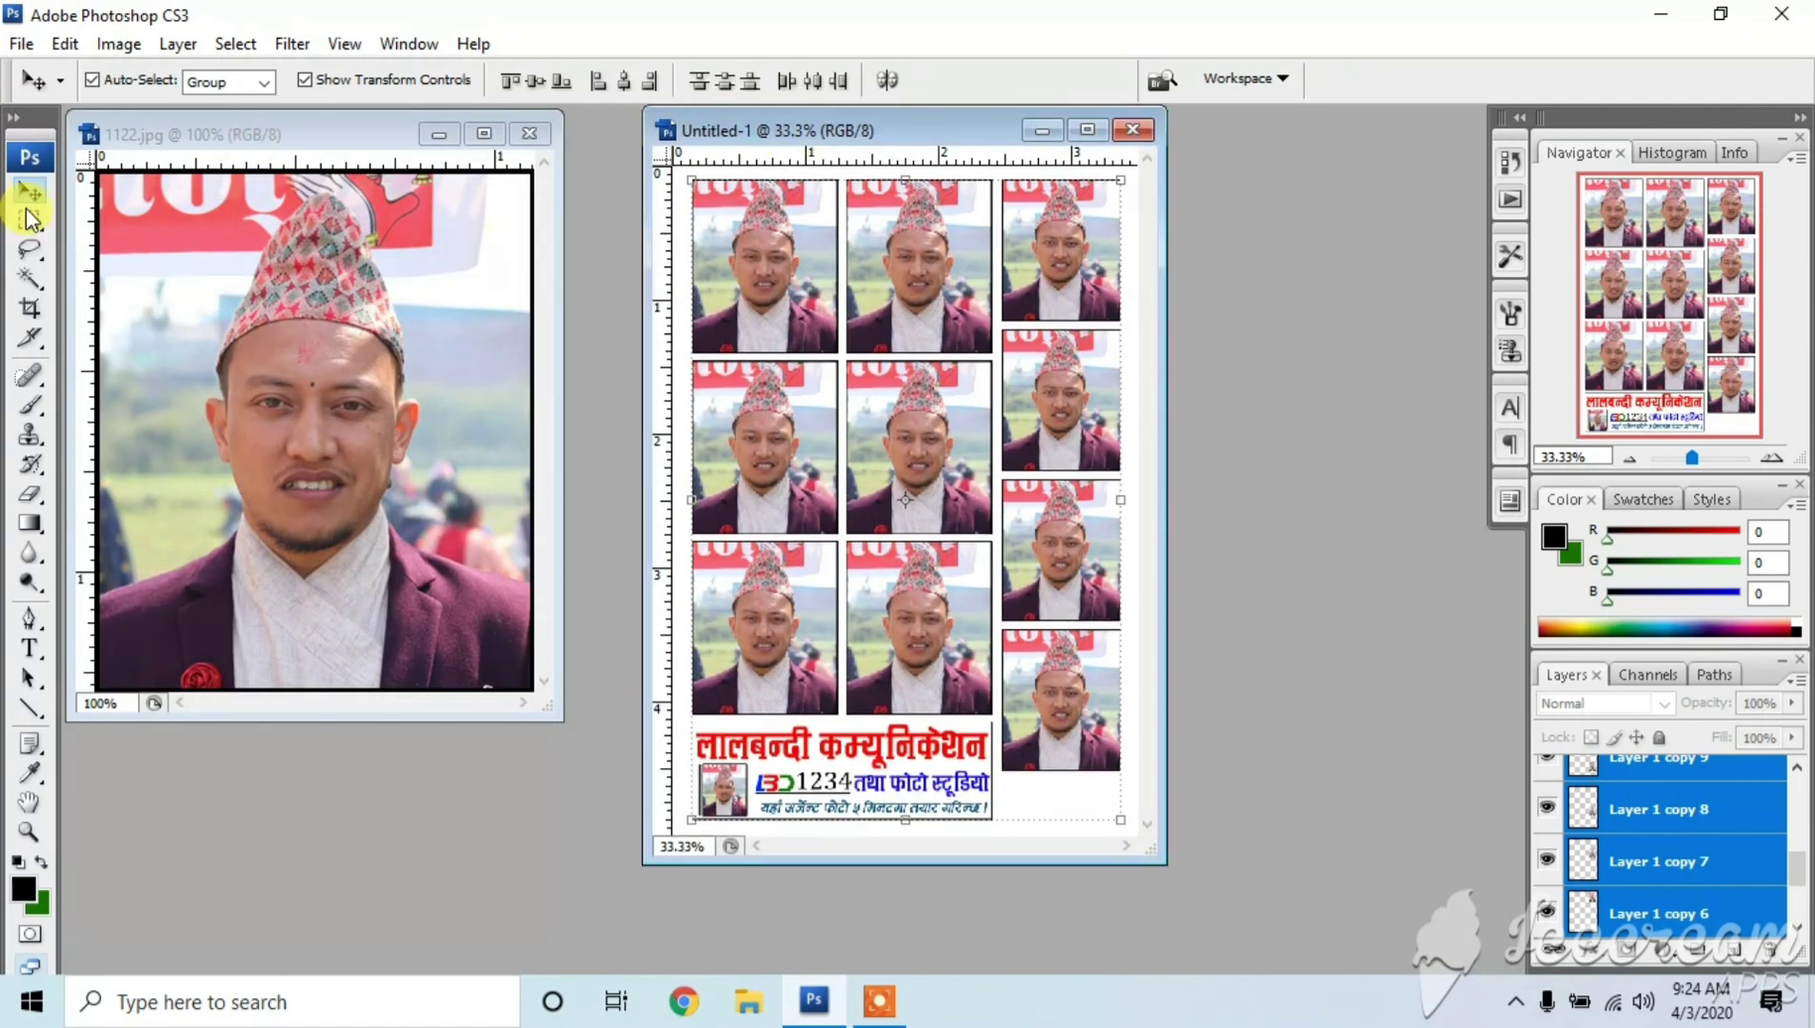
left_click_drag(1145, 850, 1208, 933)
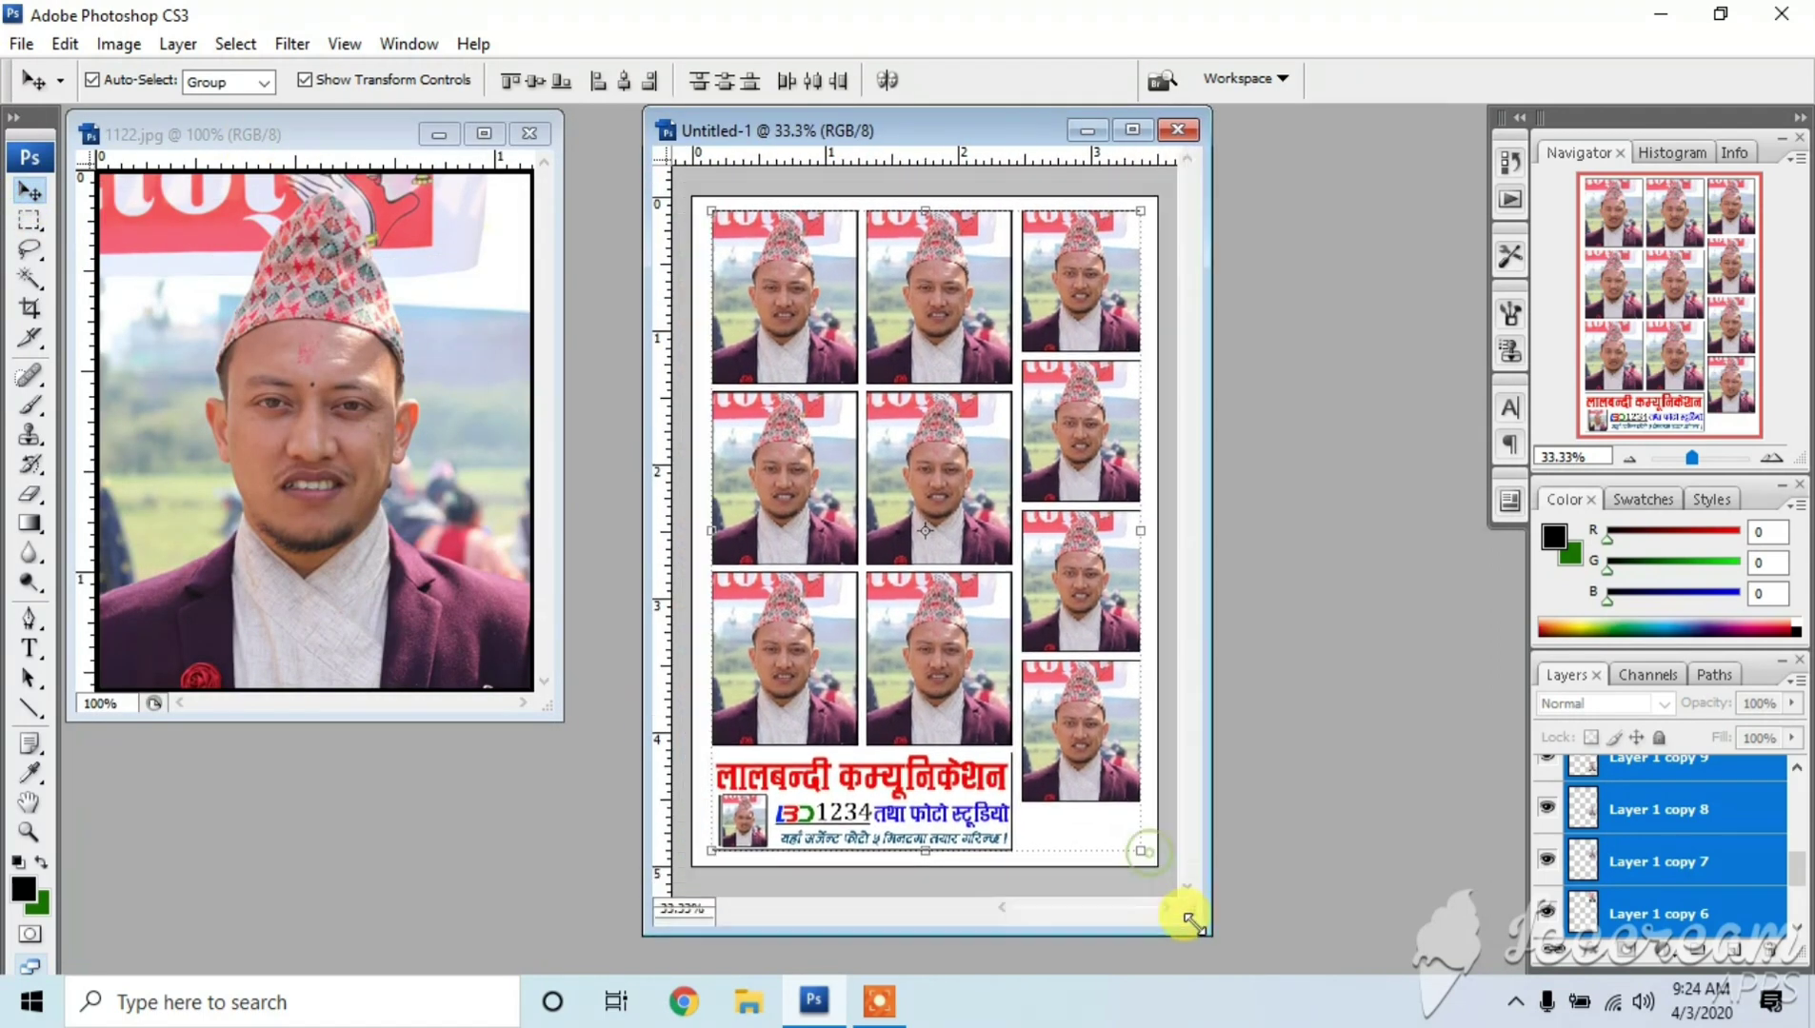
Start replacing the banner's 1234 text with a number beginning with 1.
scroll(1599, 857, "up", 3)
left_click(1638, 810)
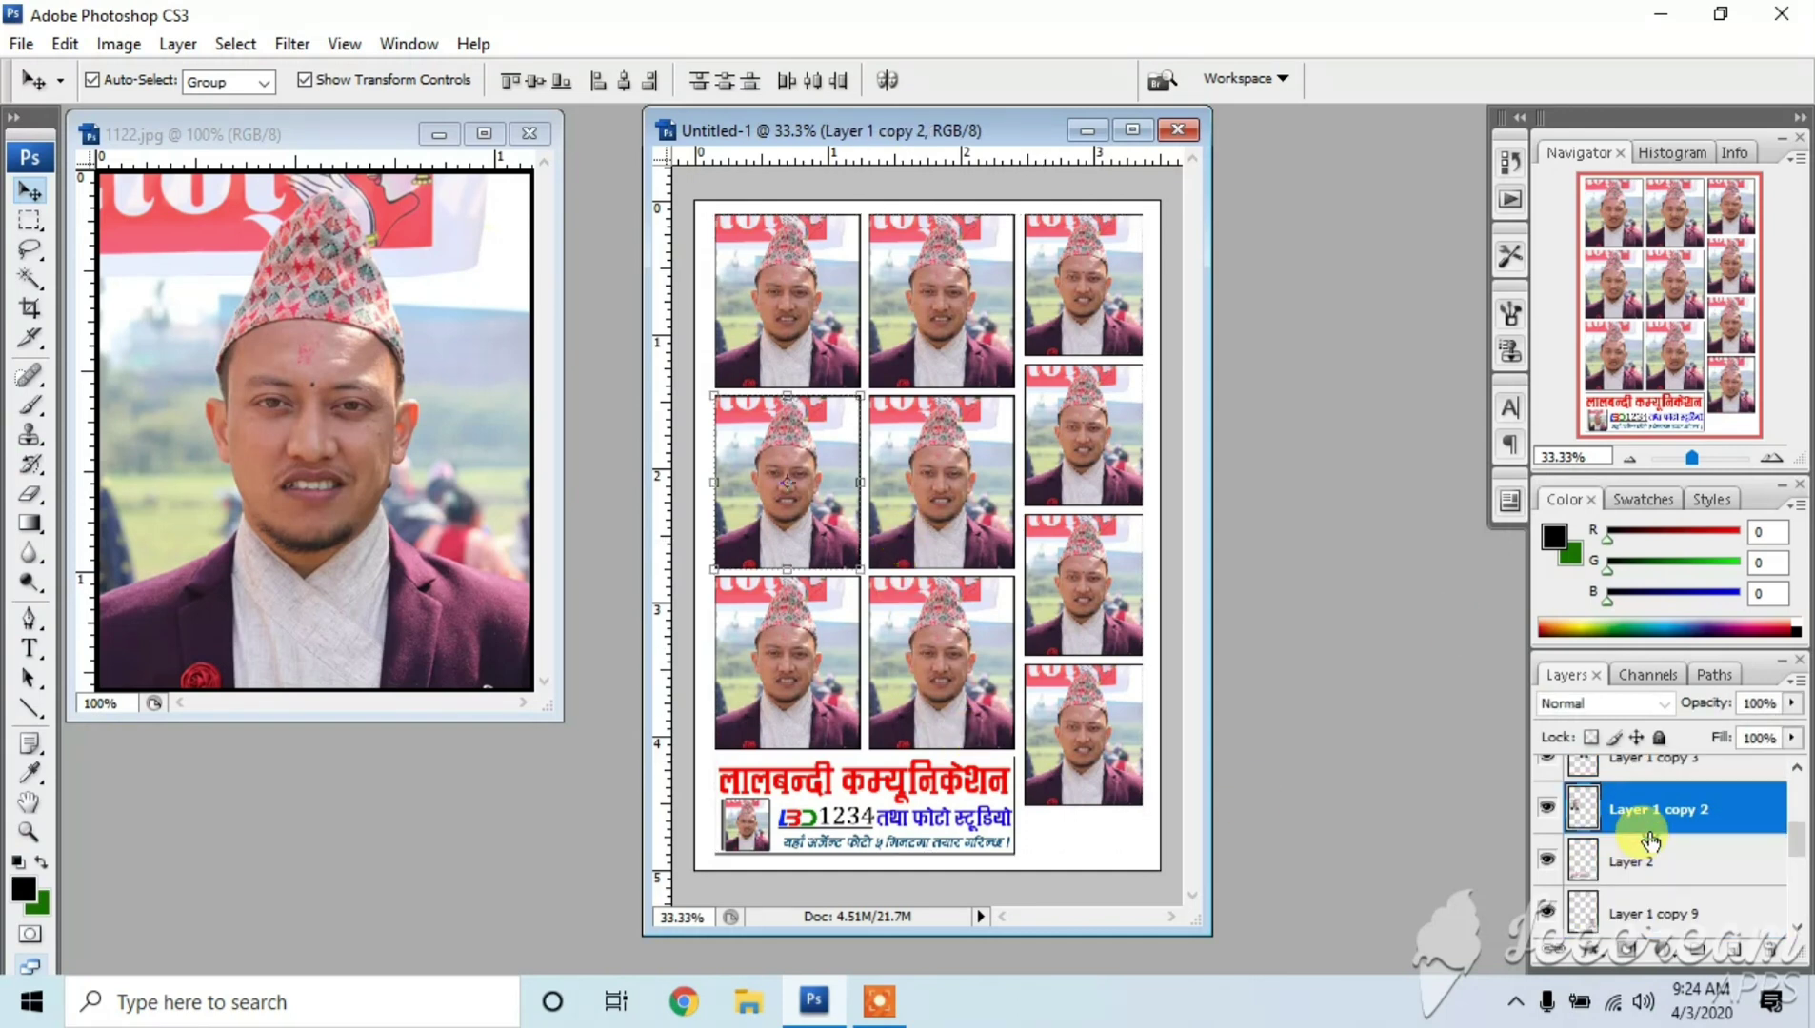
left_click(852, 816)
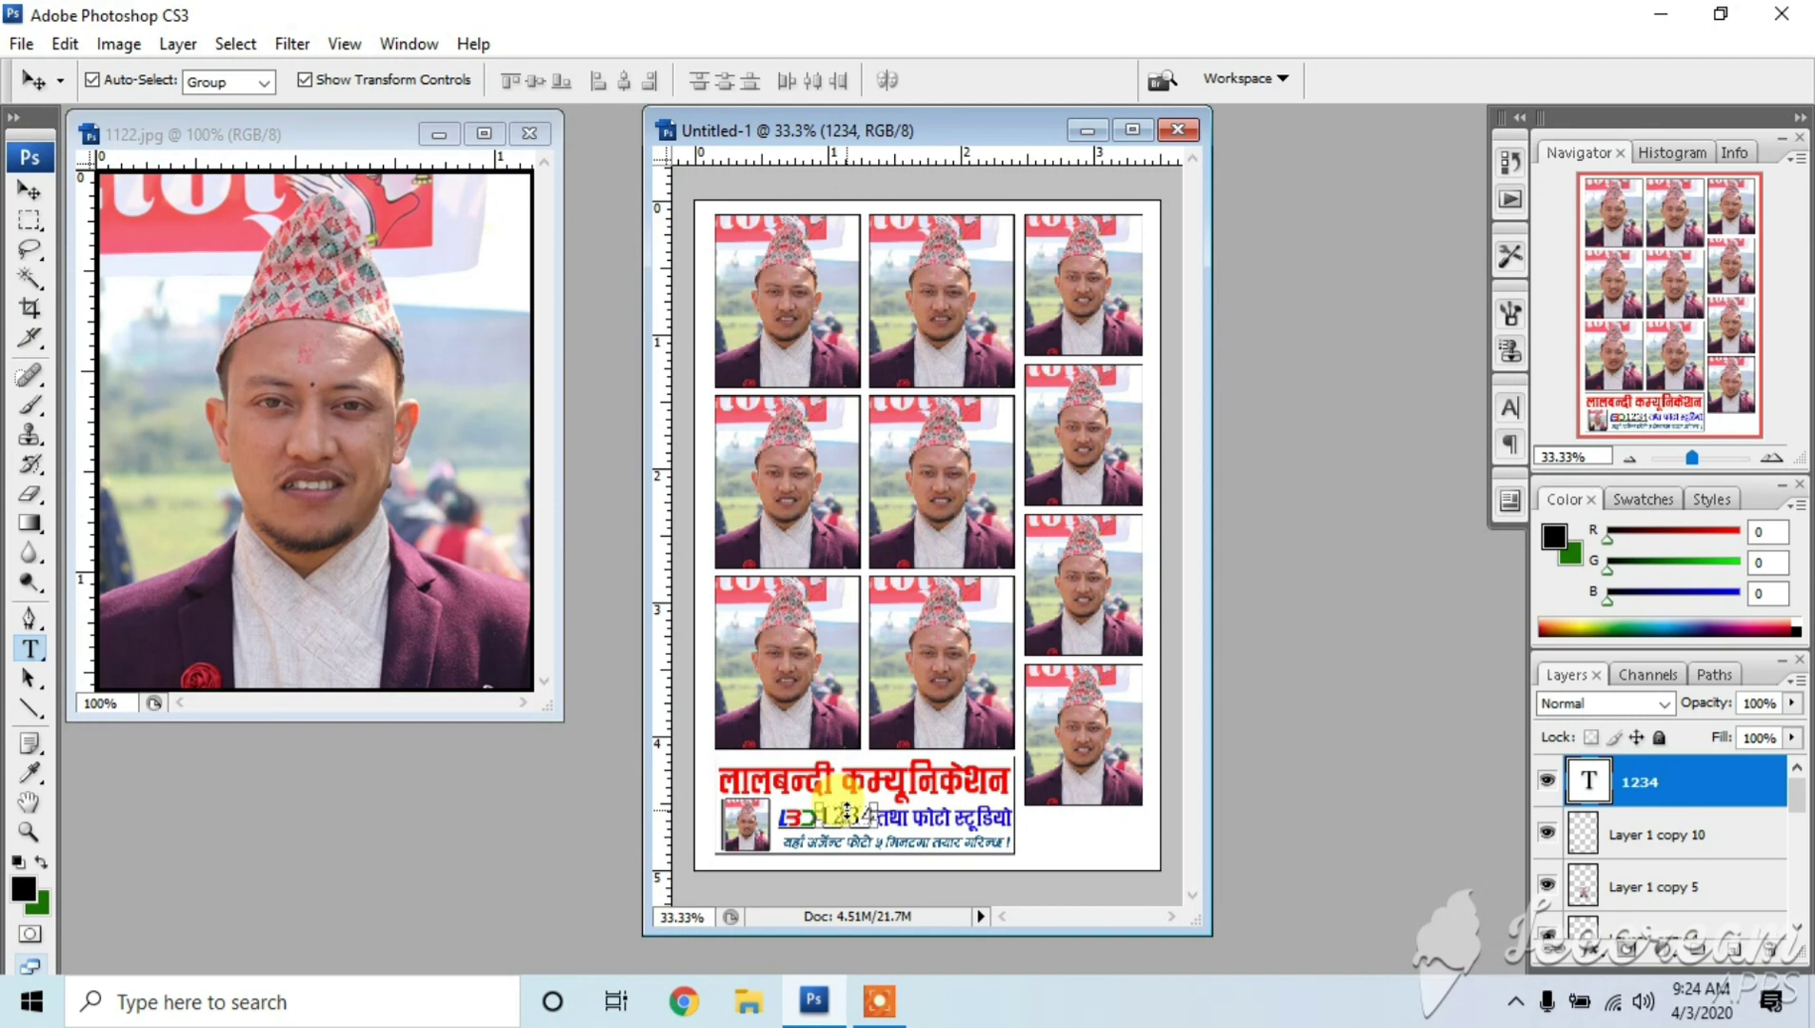
left_click(846, 814)
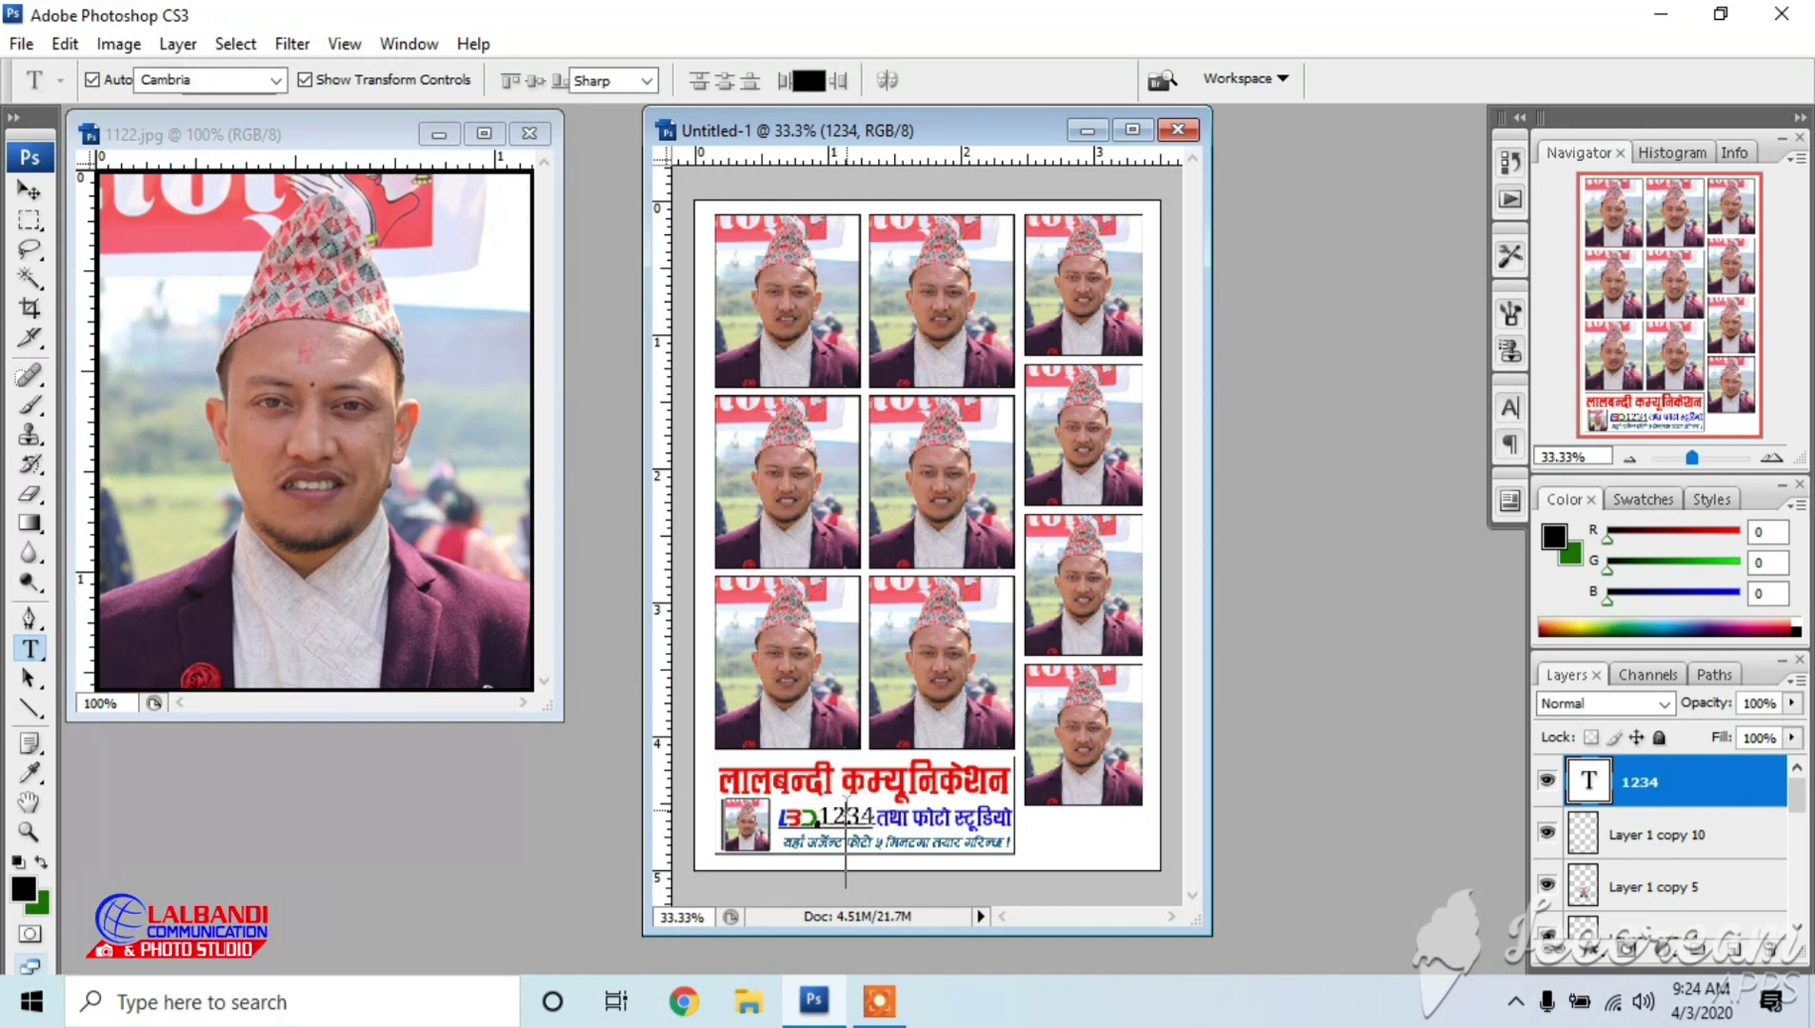
double_click(847, 816)
type("1122")
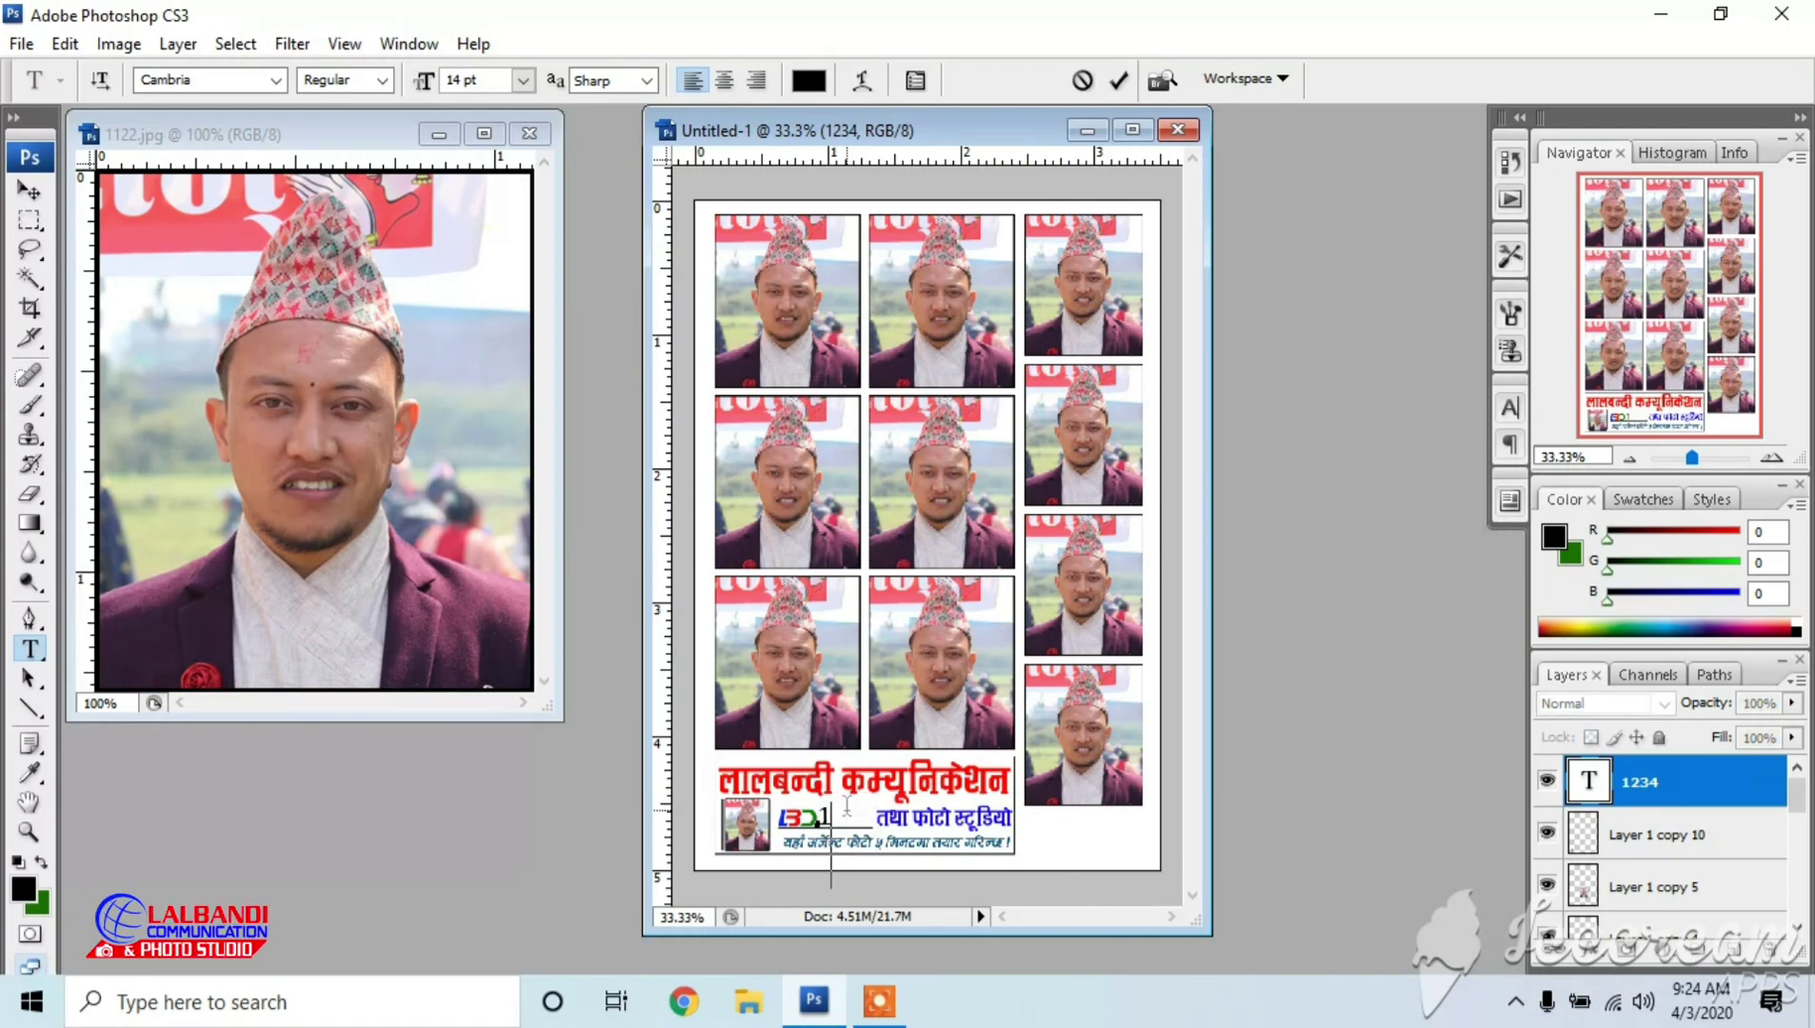